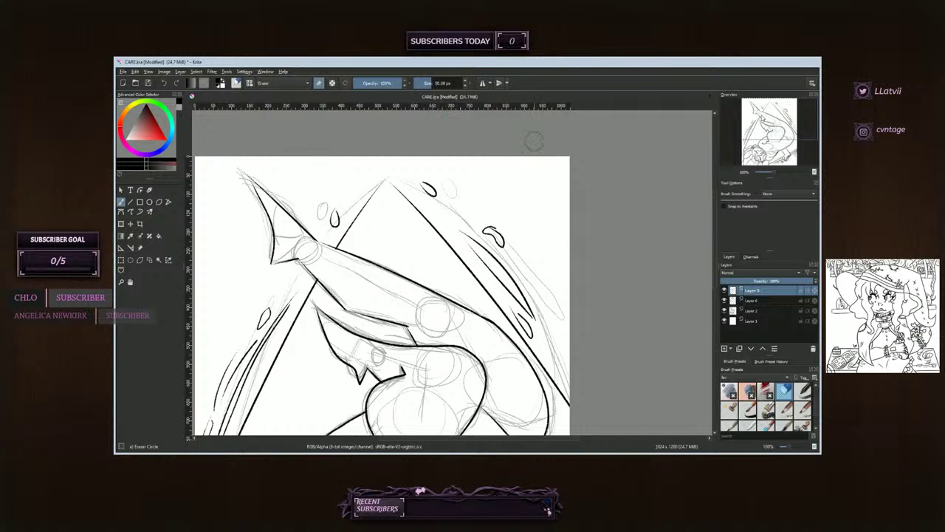
- Hide the two line-art layers and raise the opacity of the sketch on Layer 2 to 100%
{"action": "left_click_drag", "start_coordinate": [755, 121], "coordinate": [748, 141]}
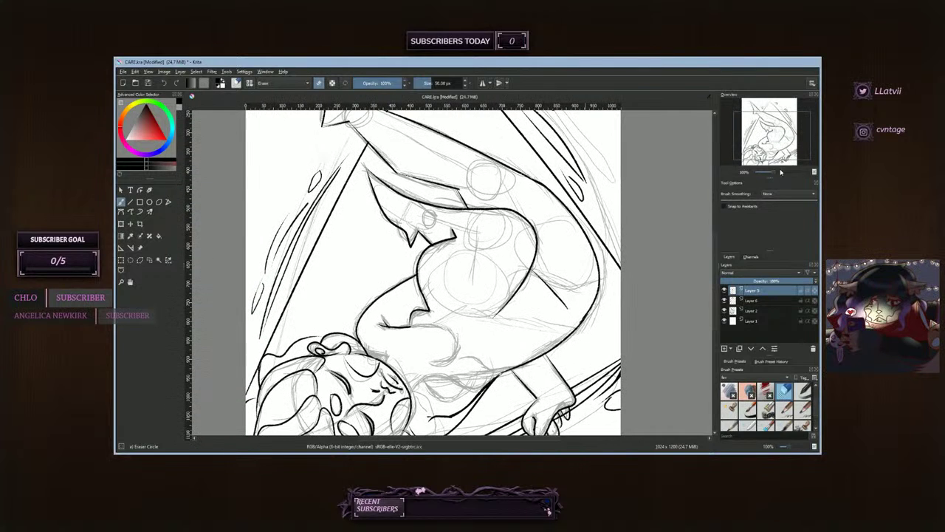
{"action": "left_click_drag", "start_coordinate": [774, 172], "coordinate": [767, 150]}
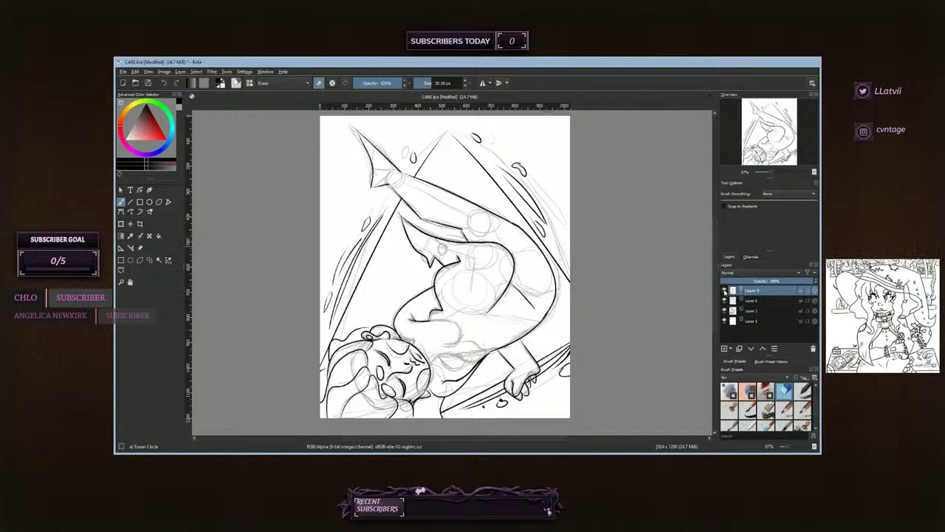
{"action": "left_click", "coordinate": [724, 291]}
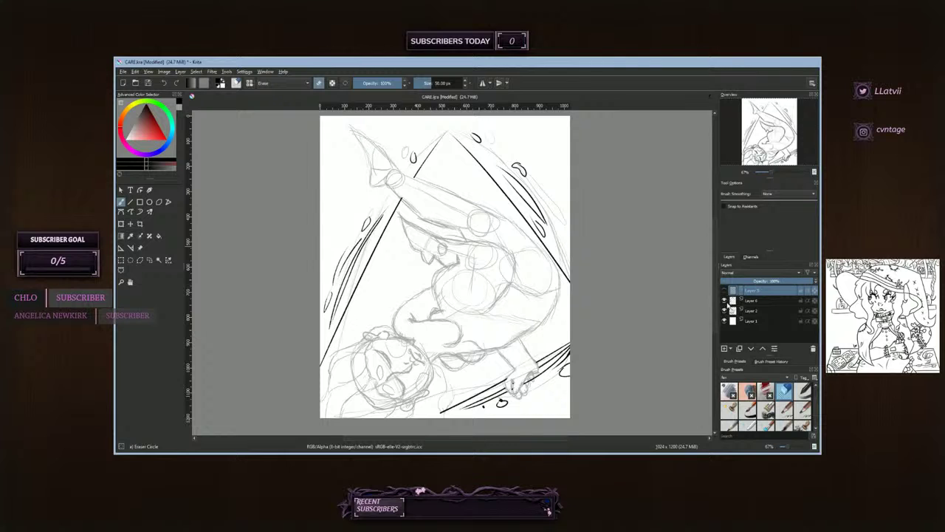
{"action": "left_click", "coordinate": [725, 301]}
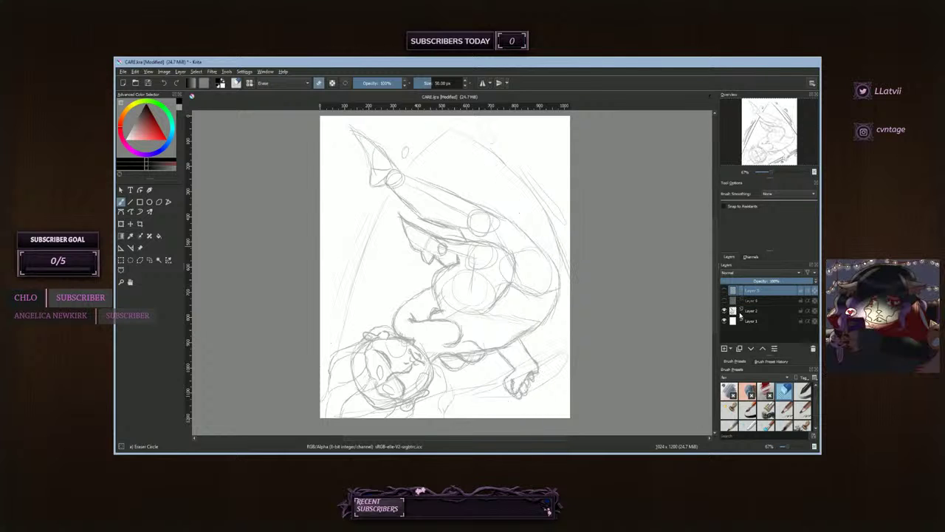
{"action": "left_click", "coordinate": [749, 312]}
{"action": "left_click_drag", "start_coordinate": [784, 281], "coordinate": [817, 280]}
- Sketch loose wavy guide lines beside the figure and above the raised leg with Ink-7 Brush Rough at 6.47 px
{"action": "left_click", "coordinate": [749, 409]}
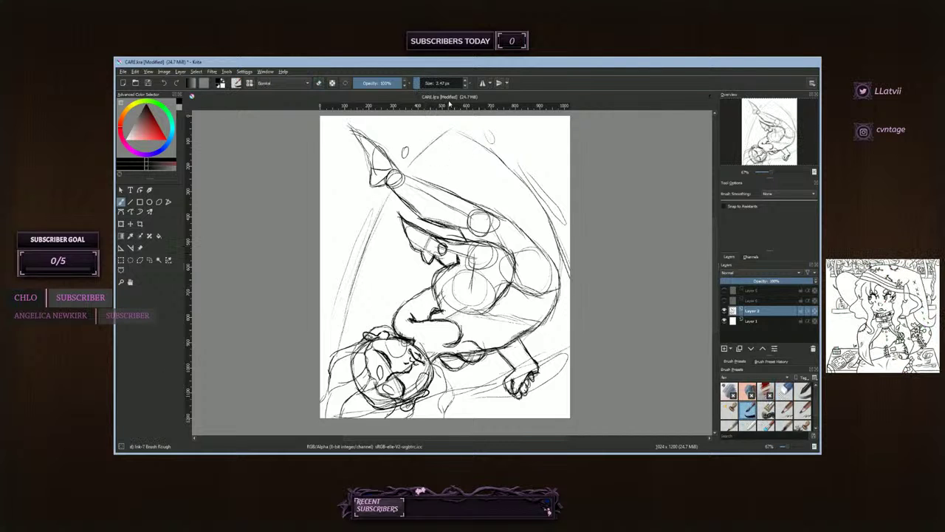
{"action": "left_click", "coordinate": [466, 80]}
{"action": "left_click", "coordinate": [465, 81]}
{"action": "left_click", "coordinate": [465, 81]}
{"action": "left_click", "coordinate": [466, 80]}
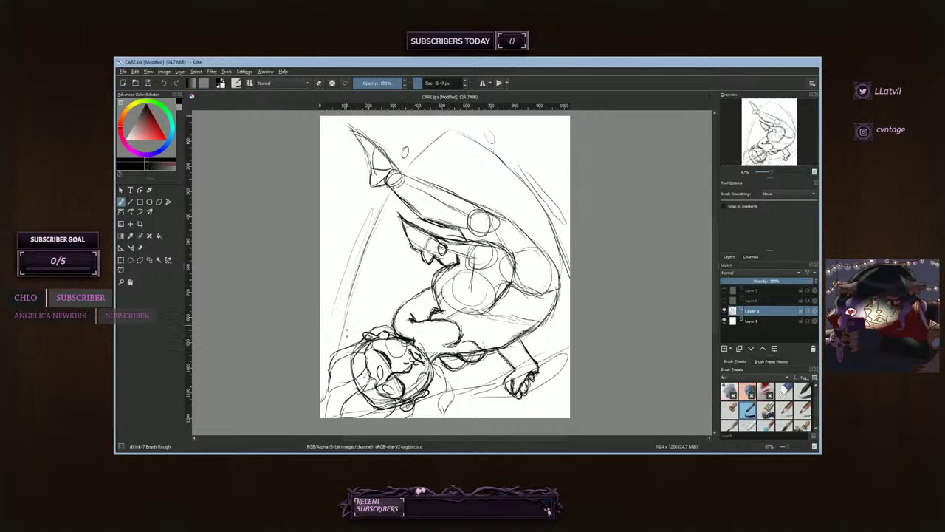
{"action": "mouse_move", "coordinate": [344, 339]}
{"action": "left_mouse_down"}
{"action": "mouse_move", "coordinate": [356, 294]}
{"action": "mouse_move", "coordinate": [403, 296]}
{"action": "mouse_move", "coordinate": [437, 260]}
{"action": "left_mouse_up"}
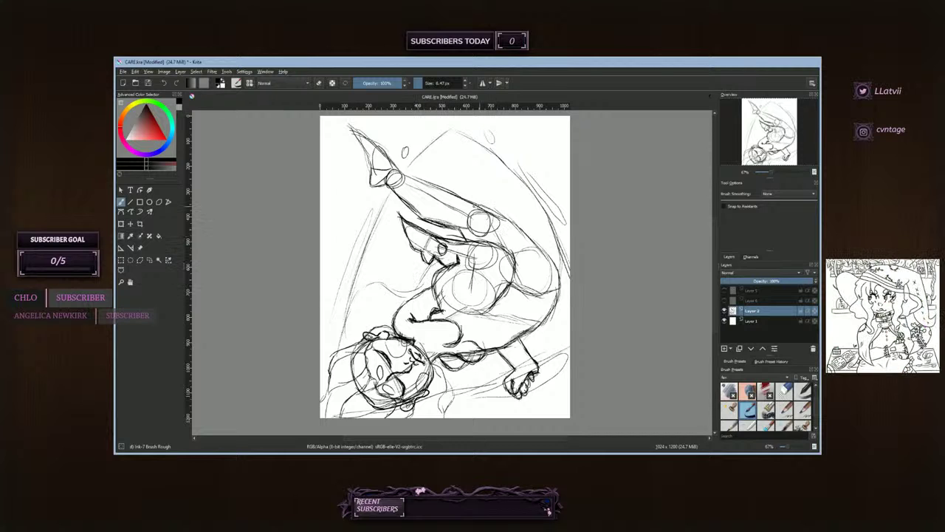
{"action": "mouse_move", "coordinate": [476, 201]}
{"action": "left_mouse_down"}
{"action": "mouse_move", "coordinate": [482, 166]}
{"action": "mouse_move", "coordinate": [509, 170]}
{"action": "left_mouse_up"}
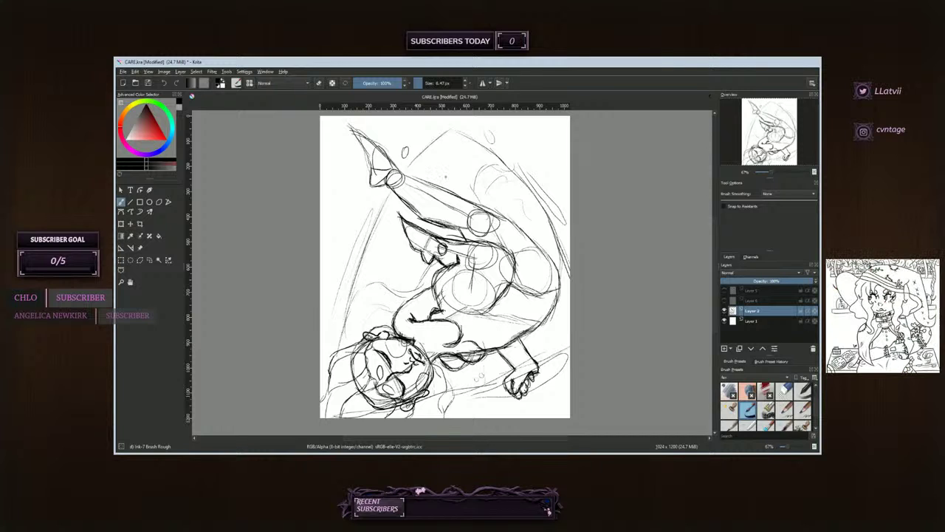
- Handwrite the note "I like the Demo More brb" in the canvas's upper corner above the raised leg
{"action": "mouse_move", "coordinate": [445, 150]}
{"action": "left_mouse_down"}
{"action": "mouse_move", "coordinate": [446, 163]}
{"action": "mouse_move", "coordinate": [504, 149]}
{"action": "left_mouse_up"}
{"action": "mouse_move", "coordinate": [505, 146]}
{"action": "left_mouse_down"}
{"action": "mouse_move", "coordinate": [464, 173]}
{"action": "mouse_move", "coordinate": [521, 158]}
{"action": "mouse_move", "coordinate": [529, 146]}
{"action": "mouse_move", "coordinate": [539, 154]}
{"action": "mouse_move", "coordinate": [529, 175]}
{"action": "mouse_move", "coordinate": [549, 172]}
{"action": "left_mouse_up"}
{"action": "left_click", "coordinate": [554, 169]}
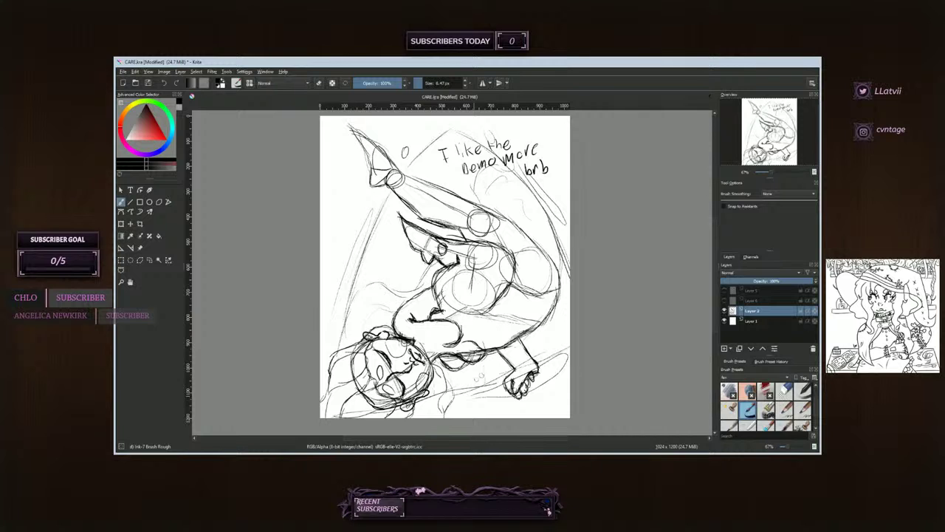
- Try the Eraser Circle on the handwritten note, and undo all of the note's strokes
{"action": "left_click", "coordinate": [781, 387]}
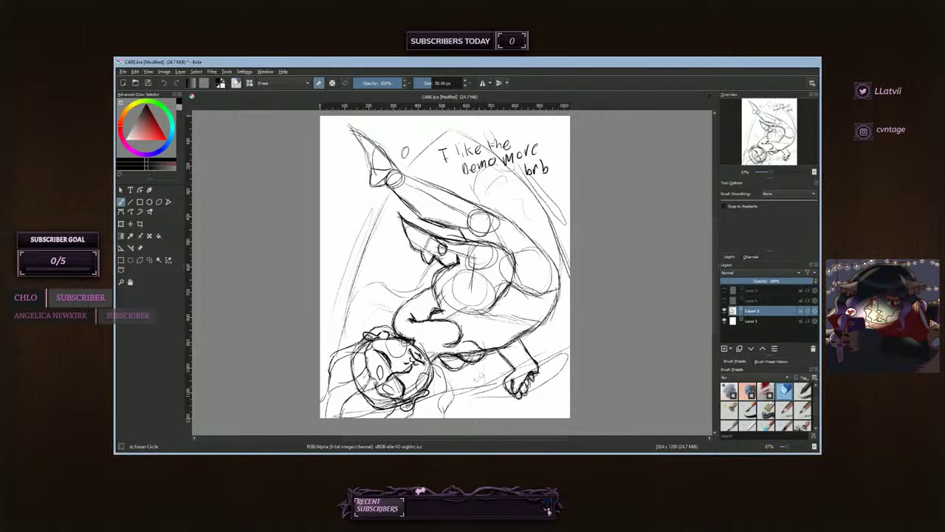
{"action": "left_click_drag", "start_coordinate": [451, 154], "coordinate": [441, 159]}
{"action": "key", "text": "ctrl+z"}
{"action": "key", "text": "ctrl+z"}
{"action": "key", "text": "ctrl+z"}
{"action": "key", "text": "ctrl+z"}
{"action": "key", "text": "ctrl+z"}
{"action": "key", "text": "ctrl+z"}
{"action": "key", "text": "ctrl+z"}
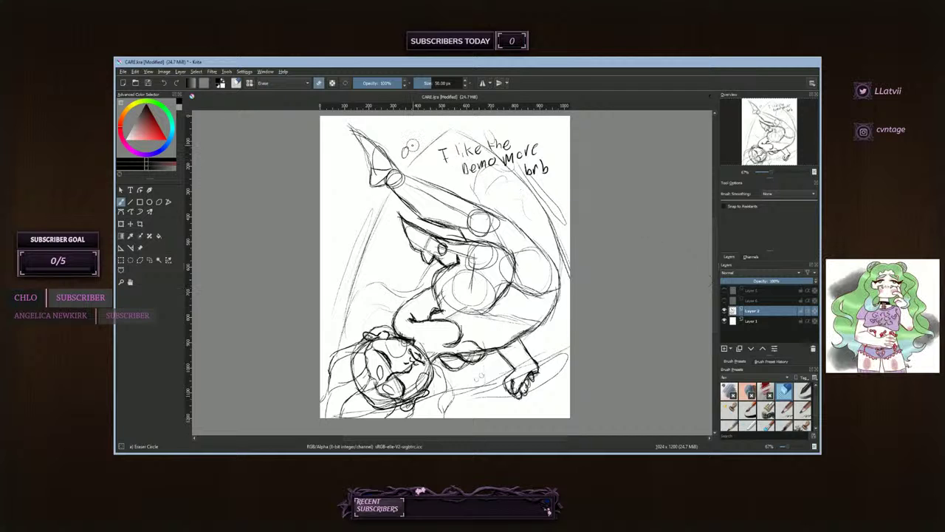
{"action": "key", "text": "ctrl+z"}
{"action": "key", "text": "ctrl+z"}
{"action": "key", "text": "ctrl+z"}
{"action": "key", "text": "ctrl+z"}
{"action": "key", "text": "ctrl+z"}
{"action": "key", "text": "ctrl+z"}
{"action": "key", "text": "ctrl+z"}
{"action": "key", "text": "ctrl+z"}
{"action": "key", "text": "ctrl+z"}
{"action": "key", "text": "ctrl+z"}
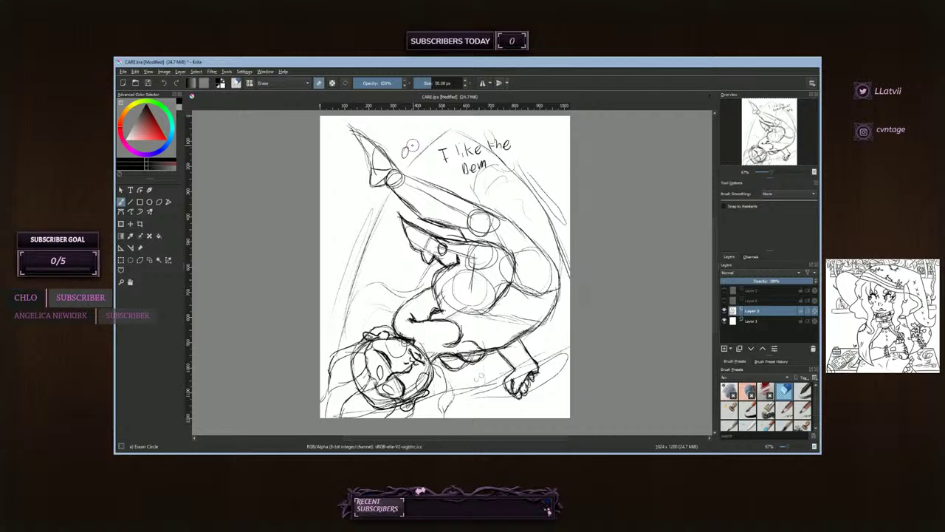
{"action": "key", "text": "ctrl+z"}
{"action": "key", "text": "ctrl+z"}
{"action": "key", "text": "ctrl+z"}
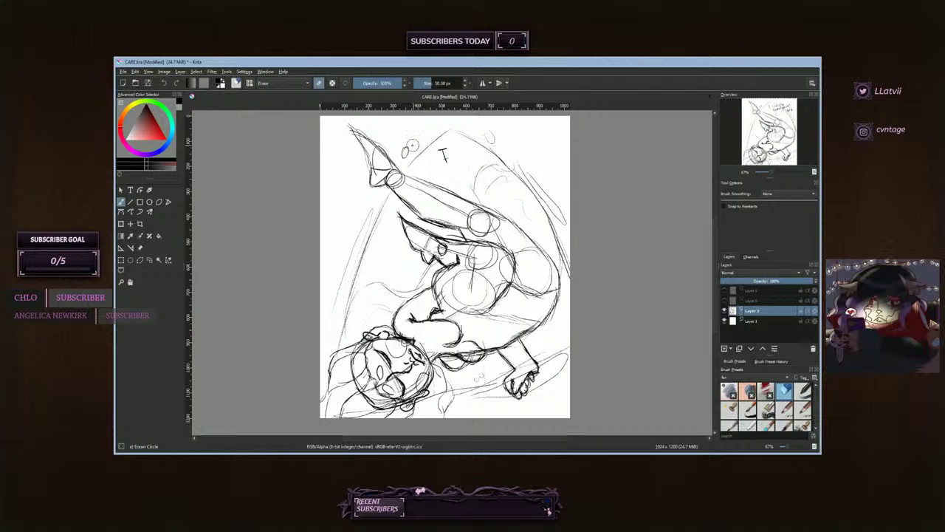
{"action": "key", "text": "ctrl+z"}
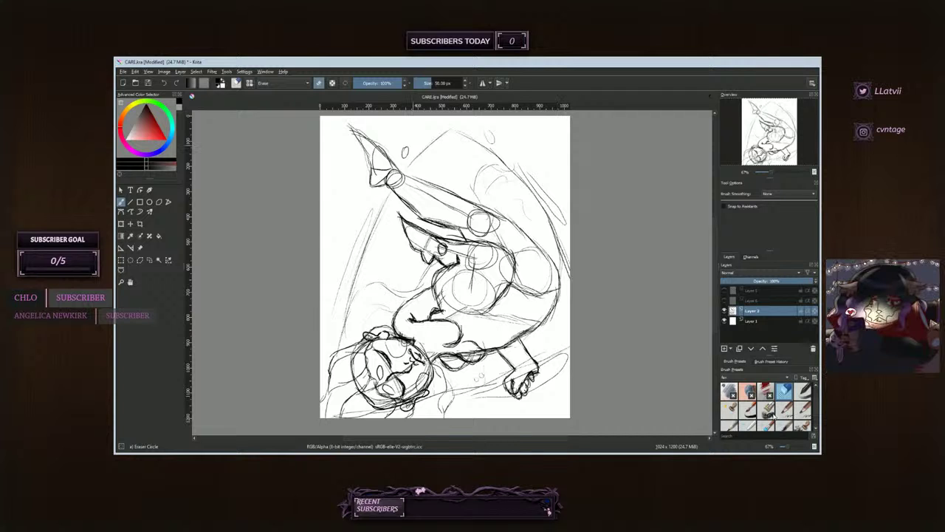
- Switch back to Ink-7 Brush Rough and set the brush size to 6.47 px
{"action": "left_click", "coordinate": [747, 410]}
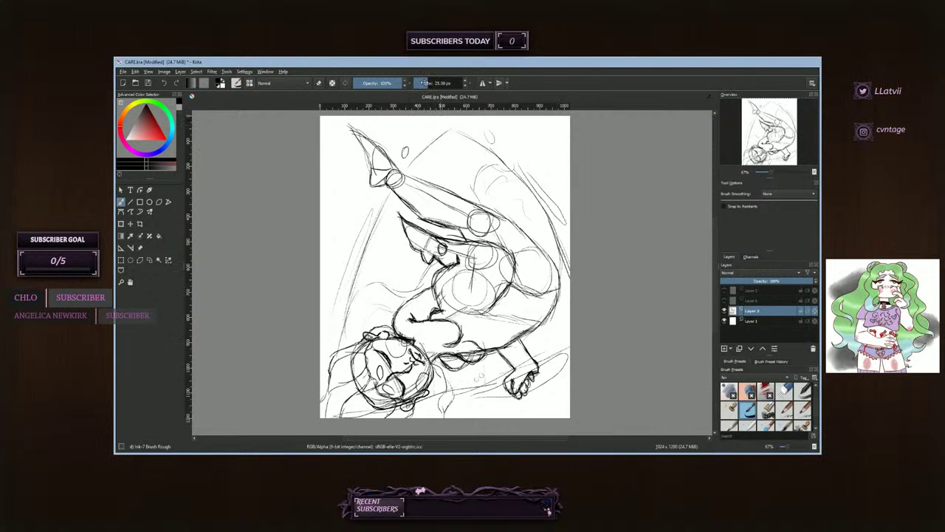
{"action": "left_click", "coordinate": [424, 83]}
{"action": "left_click", "coordinate": [464, 86]}
{"action": "left_click", "coordinate": [465, 86]}
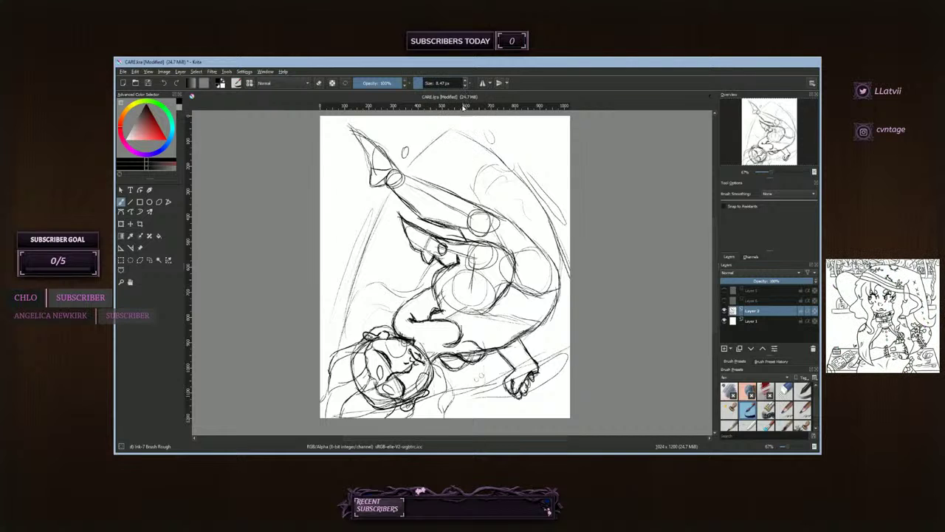
{"action": "key", "text": "["}
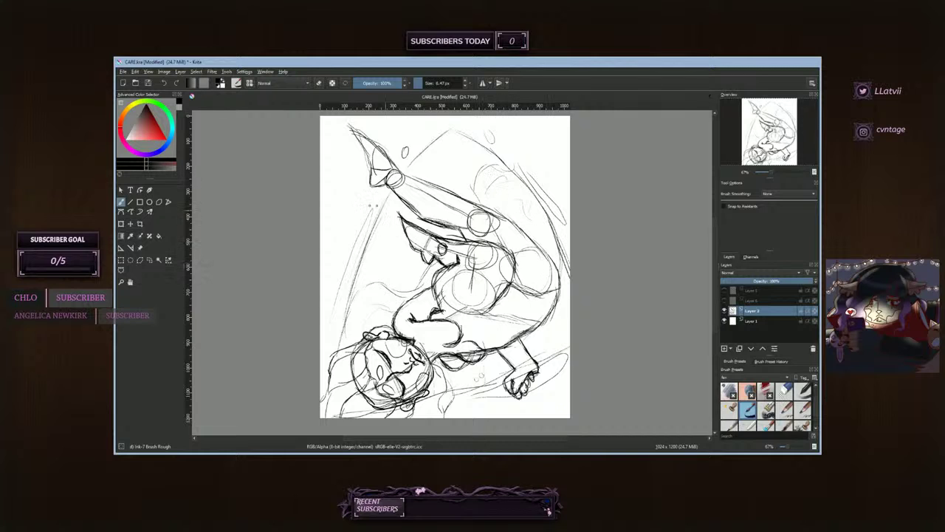
- Lower Layer 2's opacity to fade the sketch and show both line-art layers
{"action": "left_click", "coordinate": [760, 282]}
{"action": "left_click", "coordinate": [724, 300]}
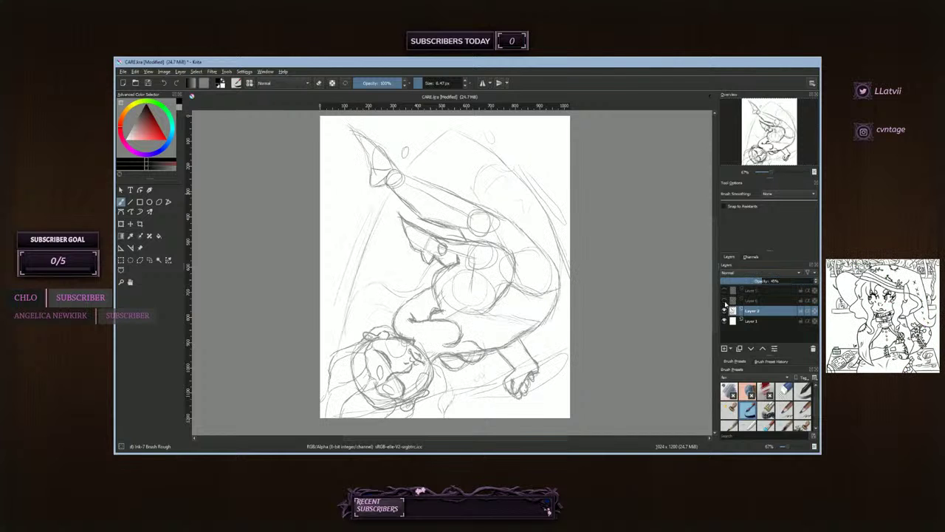
{"action": "left_click", "coordinate": [725, 291]}
- Ink the wavy lines beside the figure and above the raised leg on the lower line-art layer, using Stabilizer smoothing
{"action": "left_click", "coordinate": [760, 302]}
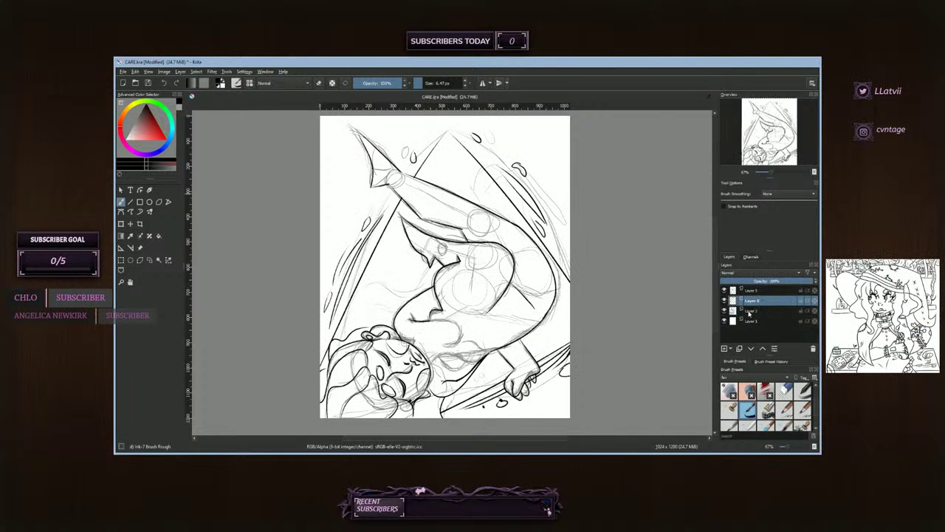
{"action": "left_click", "coordinate": [788, 193]}
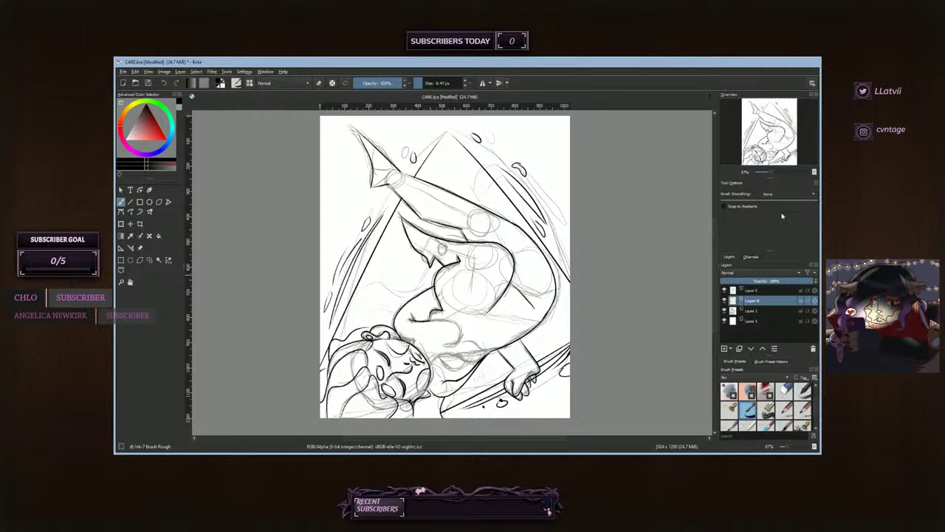
{"action": "left_click", "coordinate": [783, 217]}
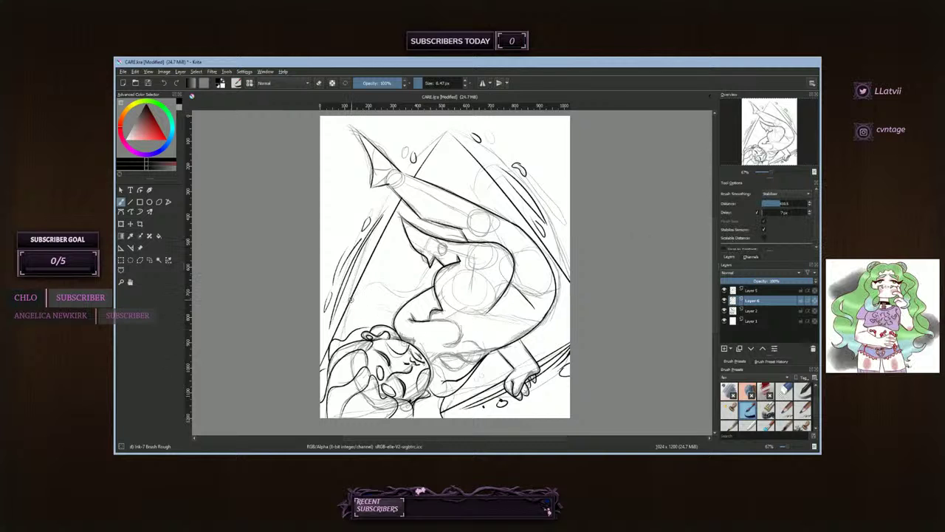
{"action": "mouse_move", "coordinate": [370, 282]}
{"action": "left_mouse_down"}
{"action": "mouse_move", "coordinate": [398, 300]}
{"action": "mouse_move", "coordinate": [434, 263]}
{"action": "left_mouse_up"}
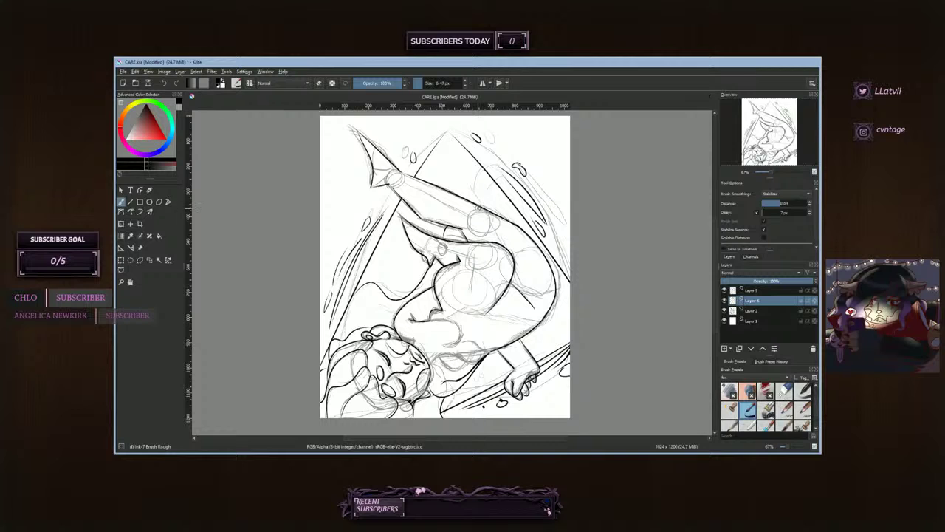
{"action": "mouse_move", "coordinate": [481, 194]}
{"action": "left_mouse_down"}
{"action": "mouse_move", "coordinate": [474, 173]}
{"action": "mouse_move", "coordinate": [482, 168]}
{"action": "left_mouse_up"}
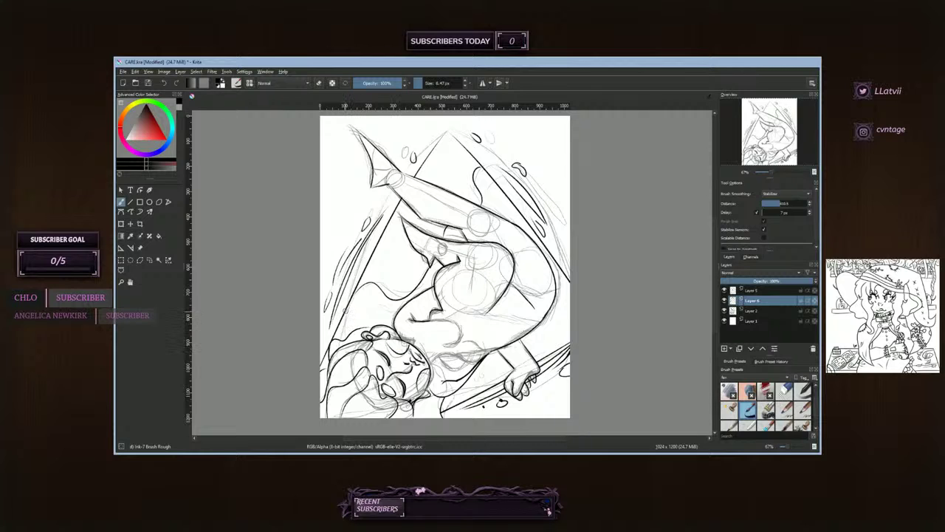
{"action": "mouse_move", "coordinate": [360, 304]}
{"action": "left_mouse_down"}
{"action": "mouse_move", "coordinate": [368, 297]}
{"action": "mouse_move", "coordinate": [390, 313]}
{"action": "left_mouse_up"}
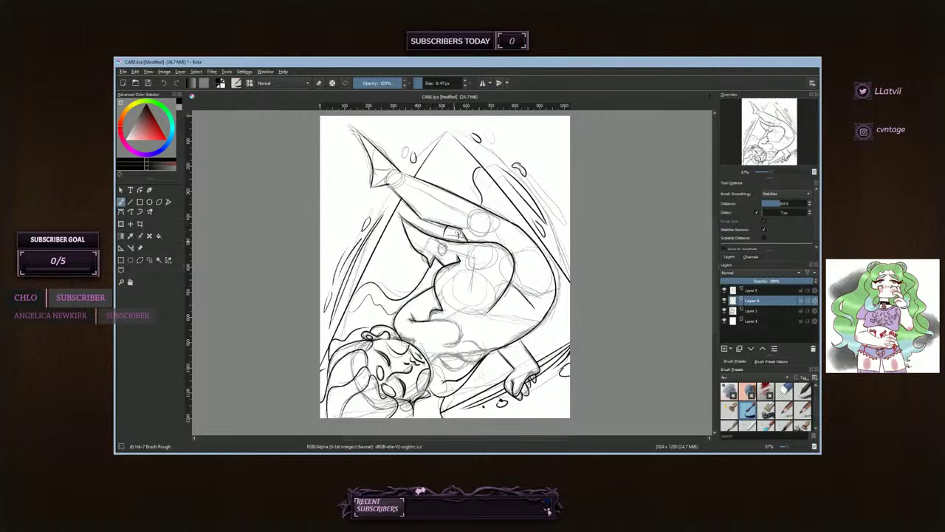
{"action": "left_click_drag", "start_coordinate": [488, 209], "coordinate": [486, 179]}
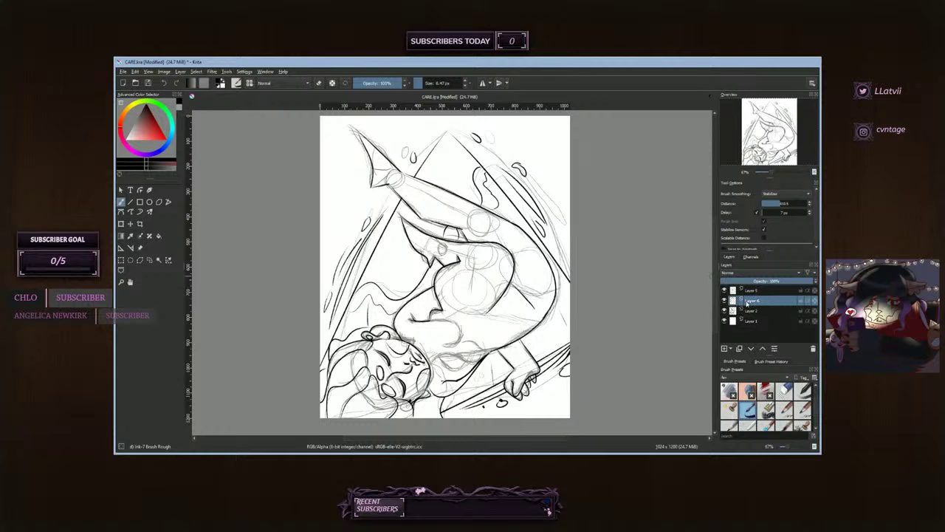
- Check the clean line art by temporarily hiding the Layer 2 sketch
{"action": "left_click", "coordinate": [725, 311]}
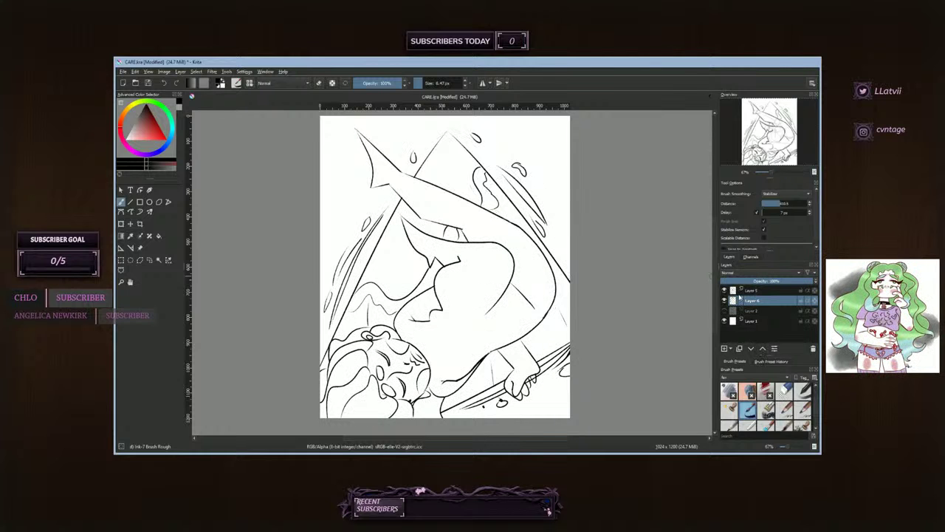
{"action": "left_click_drag", "start_coordinate": [768, 132], "coordinate": [768, 133]}
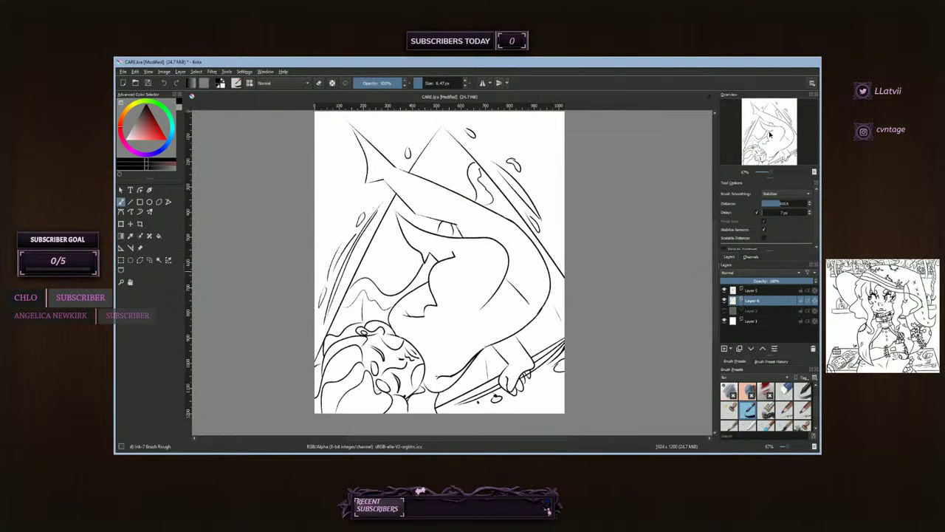
{"action": "left_click", "coordinate": [724, 311]}
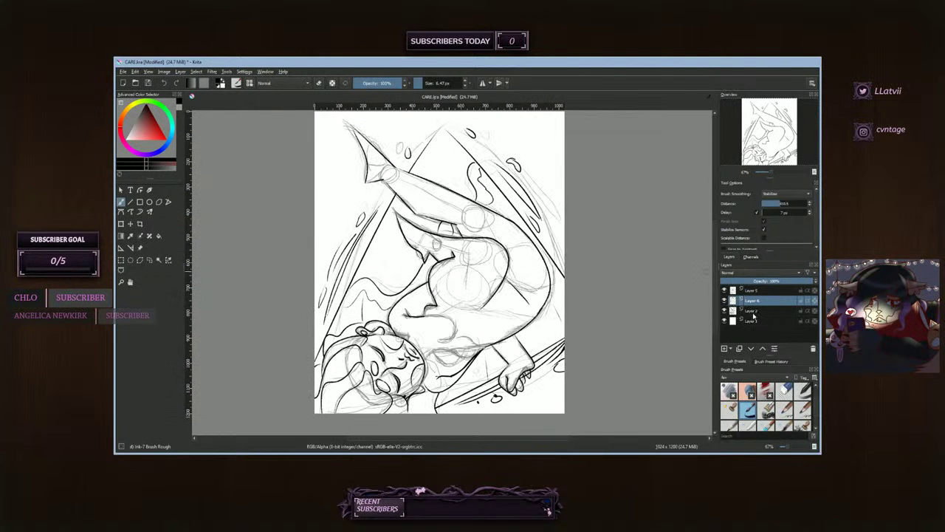
- Raise Layer 2's opacity to make the sketch dark and hide both line-art layers
{"action": "left_click", "coordinate": [753, 311]}
{"action": "left_click", "coordinate": [810, 281]}
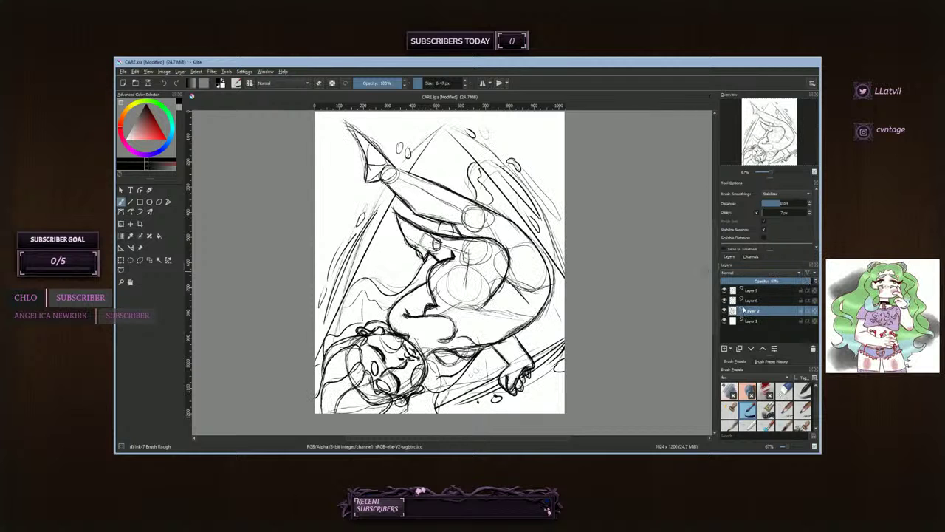
{"action": "left_click", "coordinate": [725, 300]}
{"action": "left_click", "coordinate": [725, 290]}
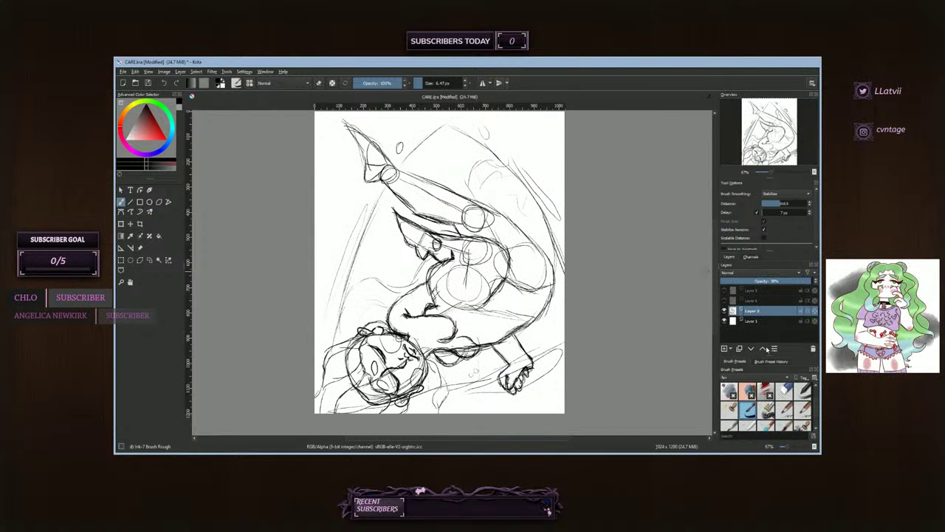
- Set the brush smoothing to Basic
{"action": "left_click_drag", "start_coordinate": [790, 202], "coordinate": [772, 208]}
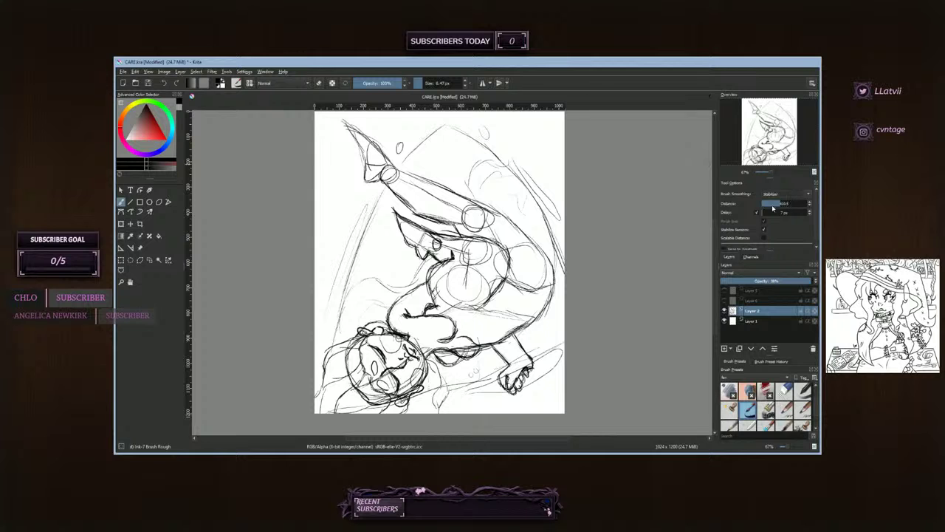
{"action": "left_click", "coordinate": [784, 193]}
{"action": "left_click", "coordinate": [768, 176]}
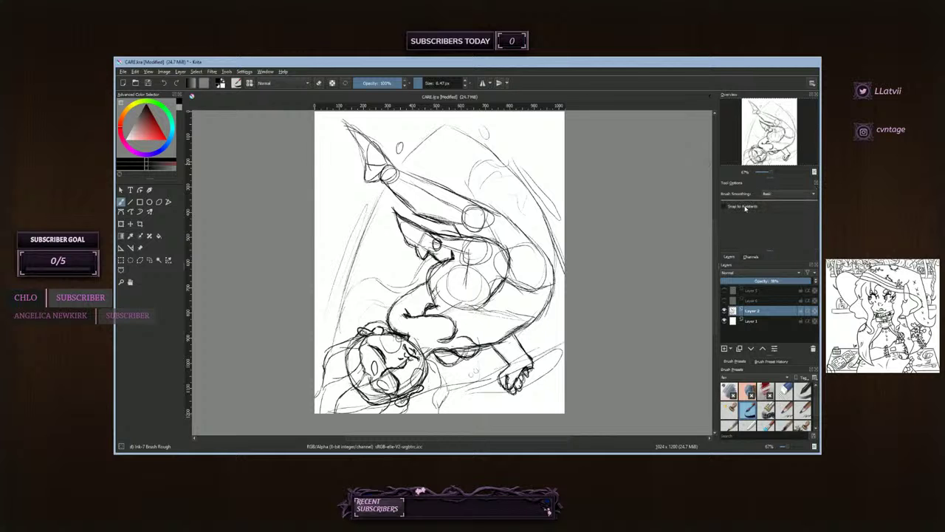
- Erase the rough arm and torso lines between the head and the far forearm on Layer 2 with the Eraser Circle
{"action": "left_click", "coordinate": [774, 173]}
{"action": "left_click_drag", "start_coordinate": [771, 151], "coordinate": [768, 158]}
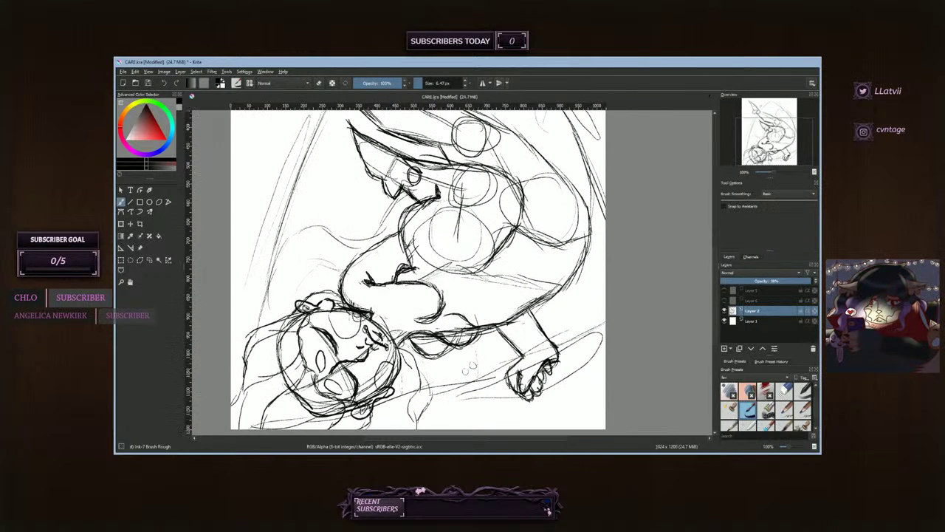
{"action": "left_click", "coordinate": [784, 392]}
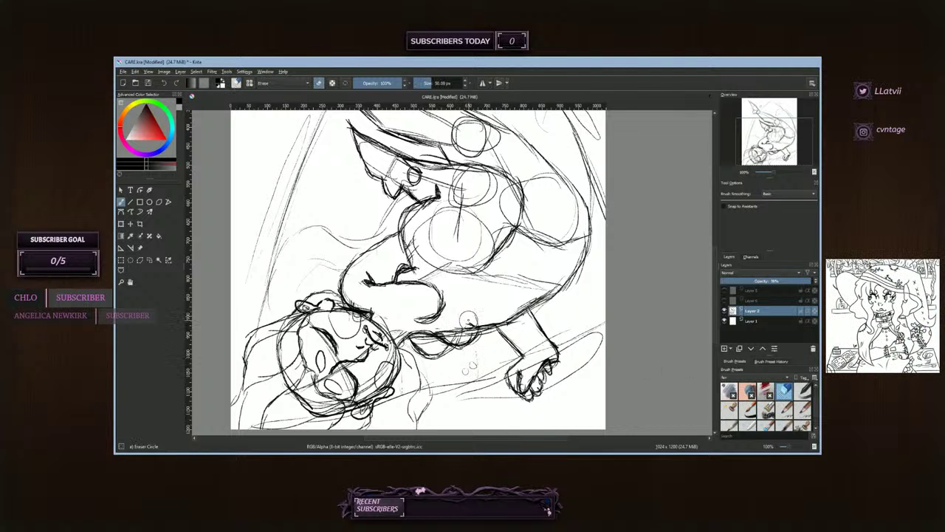
{"action": "mouse_move", "coordinate": [483, 336]}
{"action": "left_mouse_down"}
{"action": "mouse_move", "coordinate": [466, 347]}
{"action": "mouse_move", "coordinate": [424, 334]}
{"action": "mouse_move", "coordinate": [473, 332]}
{"action": "mouse_move", "coordinate": [446, 325]}
{"action": "mouse_move", "coordinate": [434, 340]}
{"action": "mouse_move", "coordinate": [421, 318]}
{"action": "mouse_move", "coordinate": [442, 309]}
{"action": "mouse_move", "coordinate": [443, 287]}
{"action": "mouse_move", "coordinate": [418, 282]}
{"action": "mouse_move", "coordinate": [427, 293]}
{"action": "left_mouse_up"}
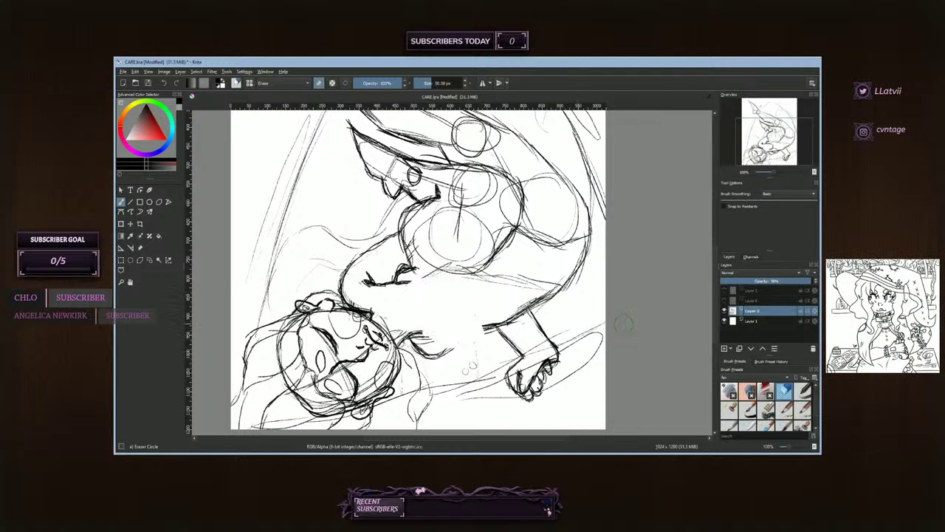
- Using the top line-art layer as a temporary guide, erase leftover curves beside the face and redraw the arm's contour on Layer 2 at 5.87 px
{"action": "left_click", "coordinate": [724, 290]}
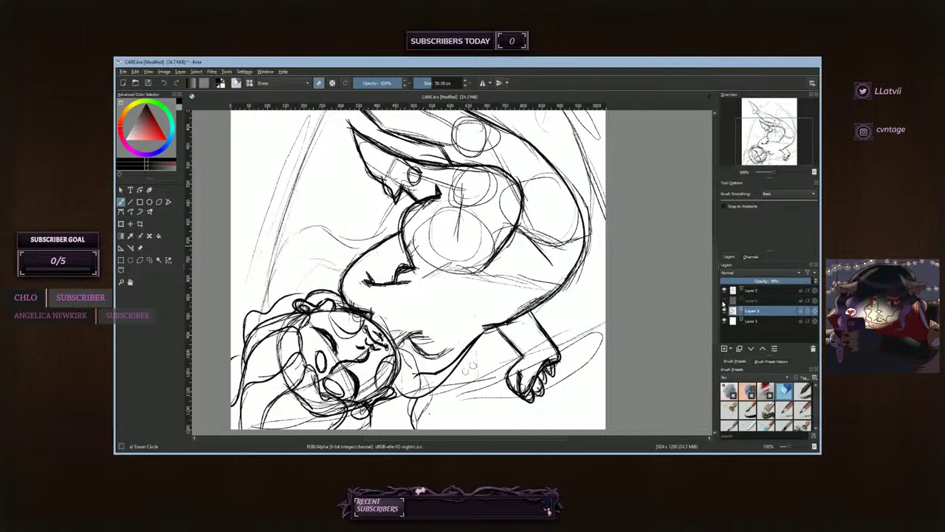
{"action": "mouse_move", "coordinate": [436, 363]}
{"action": "left_mouse_down"}
{"action": "mouse_move", "coordinate": [416, 332]}
{"action": "mouse_move", "coordinate": [397, 342]}
{"action": "mouse_move", "coordinate": [406, 353]}
{"action": "mouse_move", "coordinate": [422, 322]}
{"action": "mouse_move", "coordinate": [433, 325]}
{"action": "mouse_move", "coordinate": [439, 333]}
{"action": "mouse_move", "coordinate": [408, 347]}
{"action": "left_mouse_up"}
{"action": "left_click", "coordinate": [748, 409]}
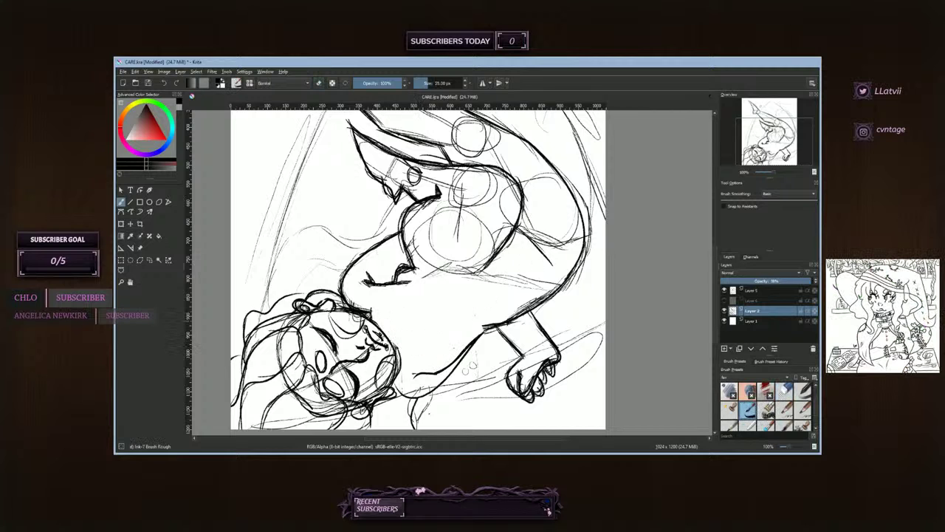
{"action": "left_click", "coordinate": [419, 83]}
{"action": "left_click_drag", "start_coordinate": [372, 286], "coordinate": [389, 281]}
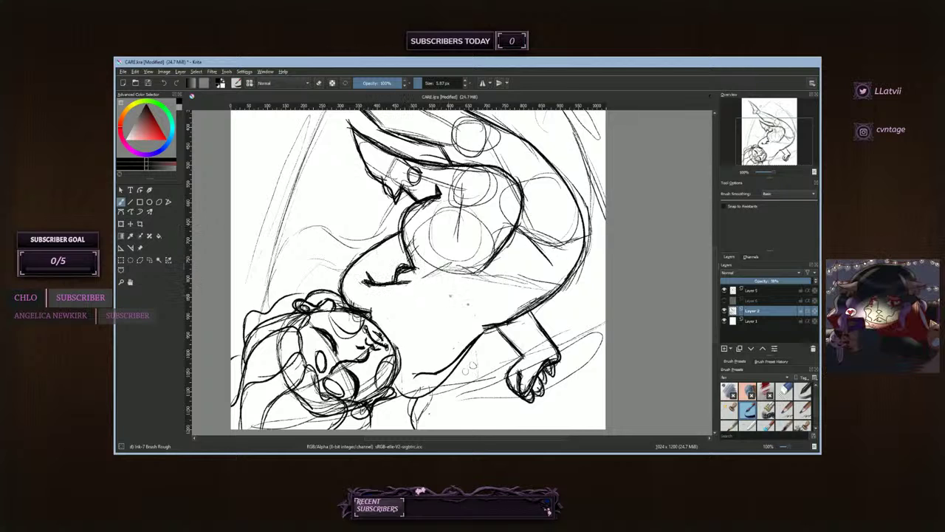
{"action": "mouse_move", "coordinate": [516, 318]}
{"action": "left_mouse_down"}
{"action": "mouse_move", "coordinate": [480, 331]}
{"action": "mouse_move", "coordinate": [404, 399]}
{"action": "mouse_move", "coordinate": [428, 397]}
{"action": "left_mouse_up"}
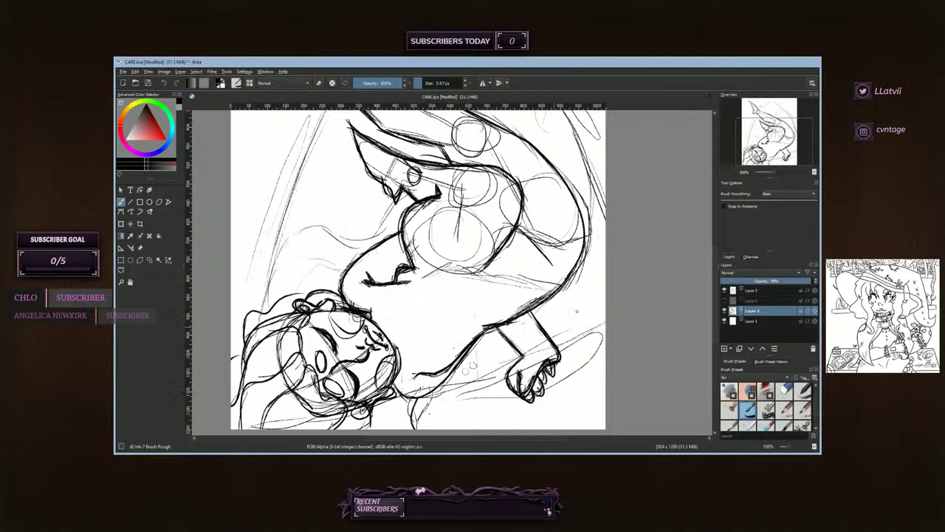
{"action": "left_click", "coordinate": [724, 291]}
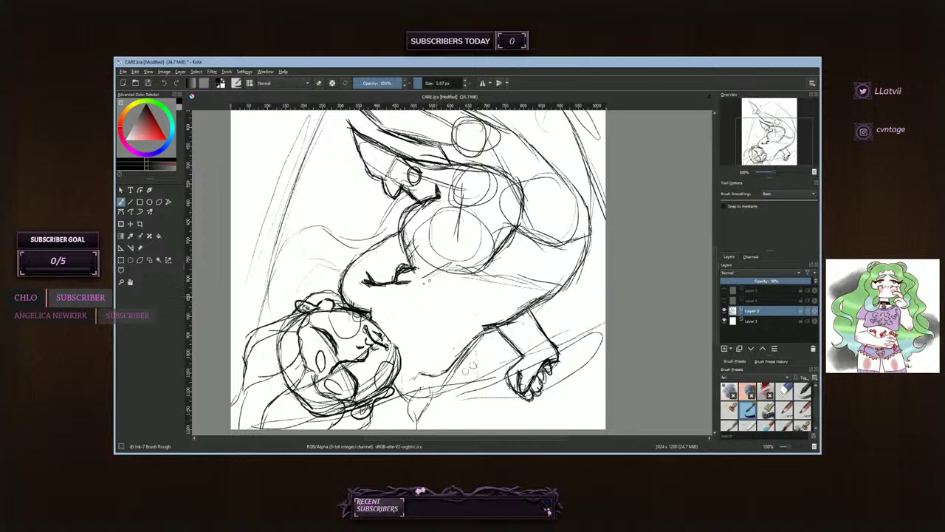
- Clean up the marks beside the upper sleeve opening and sketch cuff bands around both sleeves with the Ink-7 Brush Rough
{"action": "left_click", "coordinate": [783, 390]}
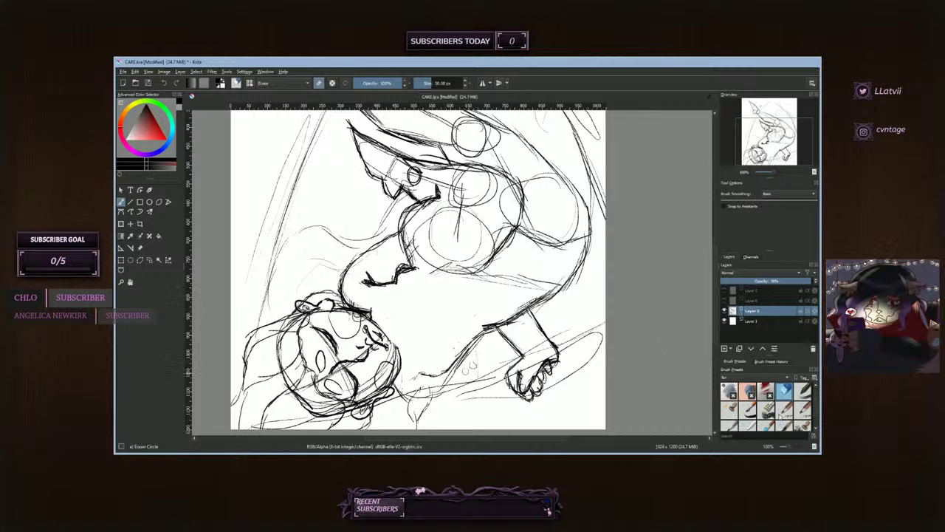
{"action": "left_click", "coordinate": [748, 410]}
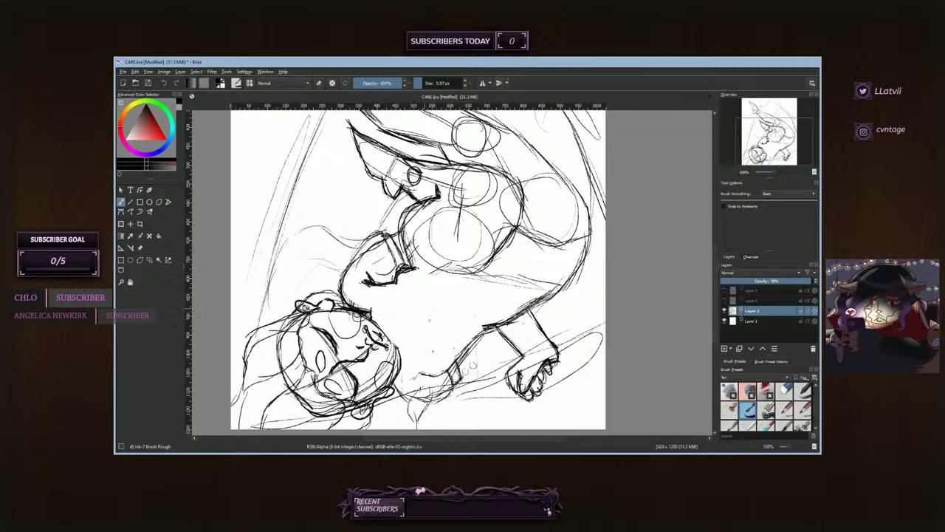
{"action": "left_click_drag", "start_coordinate": [425, 393], "coordinate": [448, 380]}
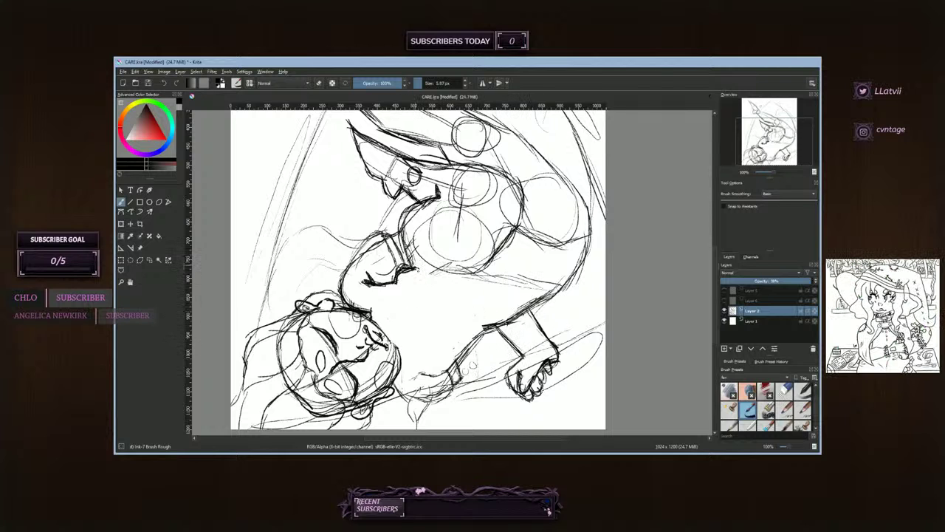
- Sketch a double-lined band with small round buttons diagonally across the waist, plus seam lines on the adjoining hip
{"action": "left_click_drag", "start_coordinate": [418, 269], "coordinate": [484, 326]}
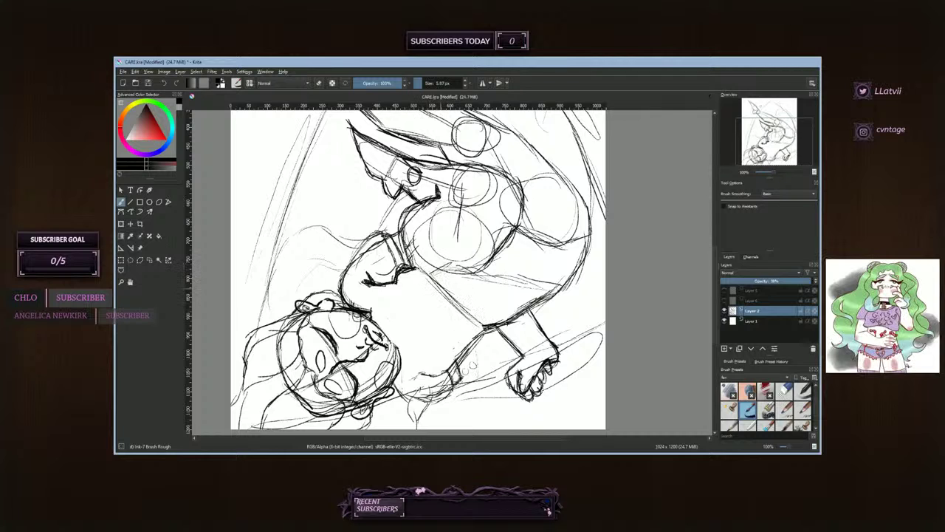
{"action": "left_click_drag", "start_coordinate": [415, 257], "coordinate": [488, 316]}
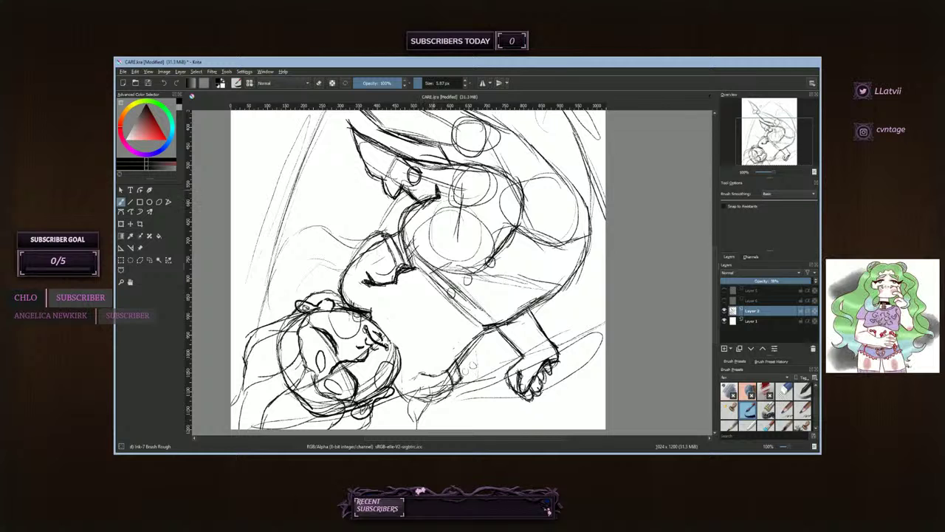
{"action": "mouse_move", "coordinate": [447, 192]}
{"action": "left_mouse_down"}
{"action": "mouse_move", "coordinate": [474, 251]}
{"action": "mouse_move", "coordinate": [532, 264]}
{"action": "mouse_move", "coordinate": [544, 280]}
{"action": "mouse_move", "coordinate": [548, 310]}
{"action": "mouse_move", "coordinate": [561, 322]}
{"action": "mouse_move", "coordinate": [555, 342]}
{"action": "mouse_move", "coordinate": [504, 346]}
{"action": "mouse_move", "coordinate": [491, 336]}
{"action": "mouse_move", "coordinate": [503, 347]}
{"action": "mouse_move", "coordinate": [523, 325]}
{"action": "mouse_move", "coordinate": [558, 339]}
{"action": "mouse_move", "coordinate": [543, 278]}
{"action": "mouse_move", "coordinate": [506, 266]}
{"action": "left_mouse_up"}
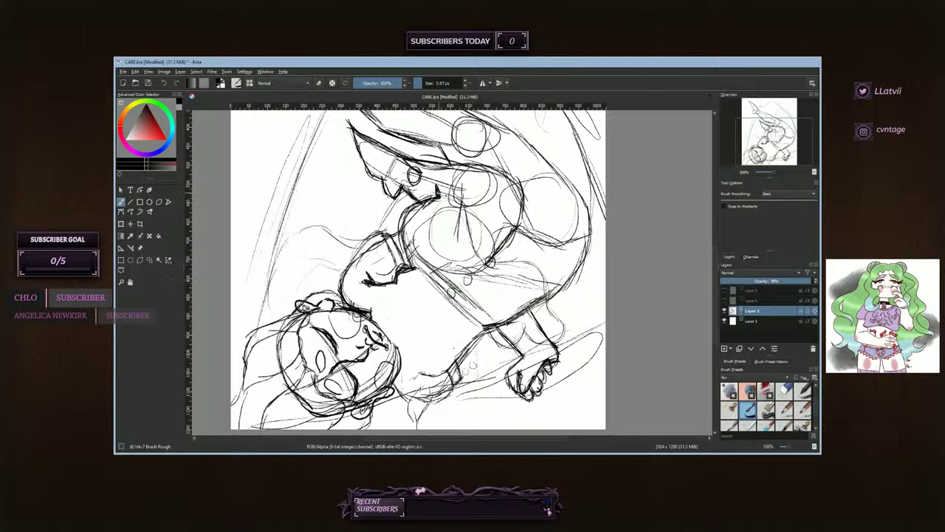
- Sketch the garment folds over the hip and a loose ruffled edge around the far forearm
{"action": "mouse_move", "coordinate": [439, 193]}
{"action": "left_mouse_down"}
{"action": "mouse_move", "coordinate": [459, 196]}
{"action": "mouse_move", "coordinate": [484, 257]}
{"action": "mouse_move", "coordinate": [520, 264]}
{"action": "mouse_move", "coordinate": [554, 297]}
{"action": "mouse_move", "coordinate": [565, 329]}
{"action": "left_mouse_up"}
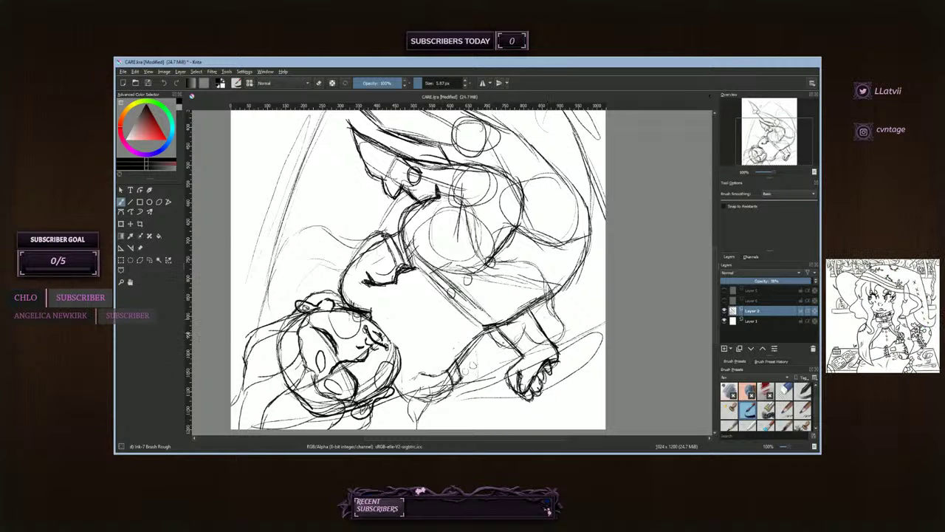
{"action": "mouse_move", "coordinate": [494, 336]}
{"action": "left_mouse_down"}
{"action": "mouse_move", "coordinate": [515, 339]}
{"action": "mouse_move", "coordinate": [523, 327]}
{"action": "left_mouse_up"}
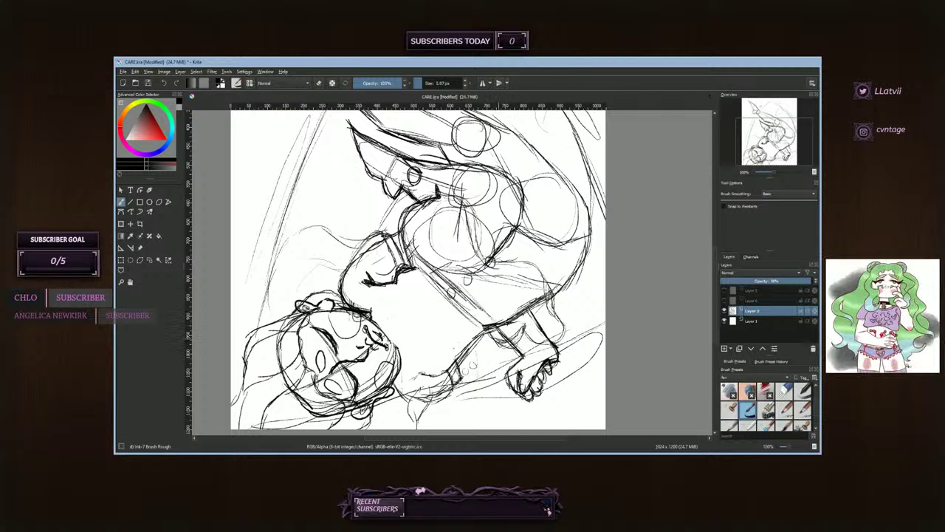
{"action": "mouse_move", "coordinate": [523, 334]}
{"action": "left_mouse_down"}
{"action": "mouse_move", "coordinate": [551, 338]}
{"action": "mouse_move", "coordinate": [555, 318]}
{"action": "mouse_move", "coordinate": [539, 342]}
{"action": "mouse_move", "coordinate": [558, 342]}
{"action": "mouse_move", "coordinate": [546, 281]}
{"action": "mouse_move", "coordinate": [553, 316]}
{"action": "mouse_move", "coordinate": [538, 269]}
{"action": "mouse_move", "coordinate": [480, 258]}
{"action": "mouse_move", "coordinate": [467, 218]}
{"action": "mouse_move", "coordinate": [442, 192]}
{"action": "mouse_move", "coordinate": [471, 213]}
{"action": "mouse_move", "coordinate": [483, 259]}
{"action": "left_mouse_up"}
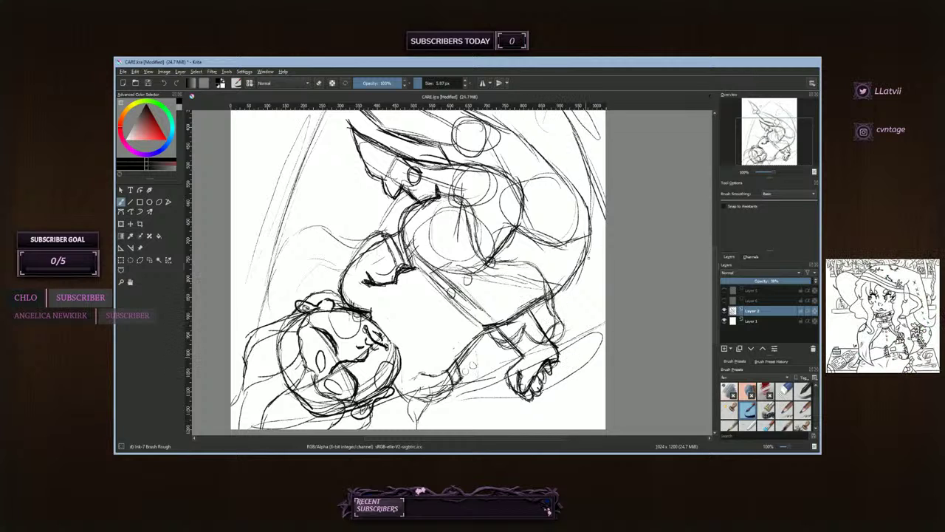
- Sketch the clothing edges and contour lines across the two raised legs on Layer 2
{"action": "left_click_drag", "start_coordinate": [765, 139], "coordinate": [763, 130]}
{"action": "left_click_drag", "start_coordinate": [452, 161], "coordinate": [431, 200]}
{"action": "mouse_move", "coordinate": [366, 143]}
{"action": "left_mouse_down"}
{"action": "mouse_move", "coordinate": [424, 194]}
{"action": "mouse_move", "coordinate": [436, 171]}
{"action": "left_mouse_up"}
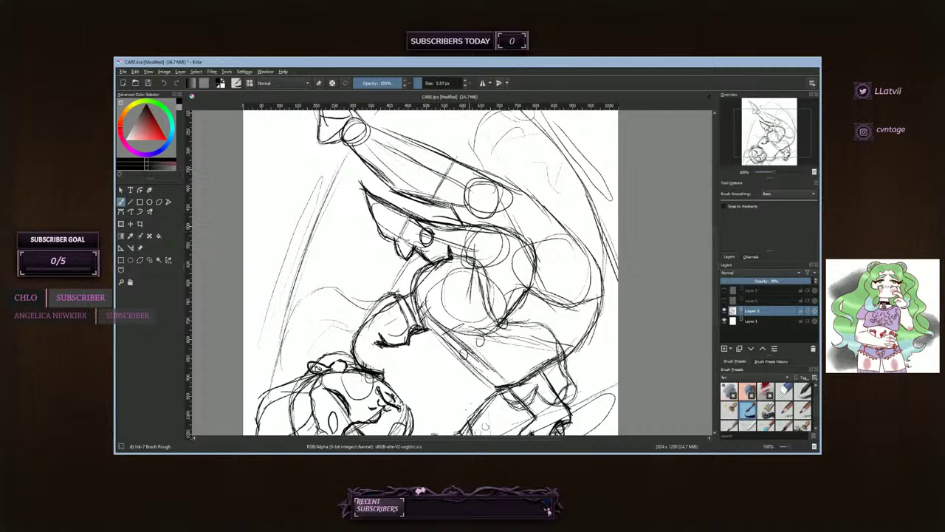
{"action": "left_click_drag", "start_coordinate": [457, 231], "coordinate": [446, 247]}
{"action": "left_click_drag", "start_coordinate": [766, 142], "coordinate": [765, 149]}
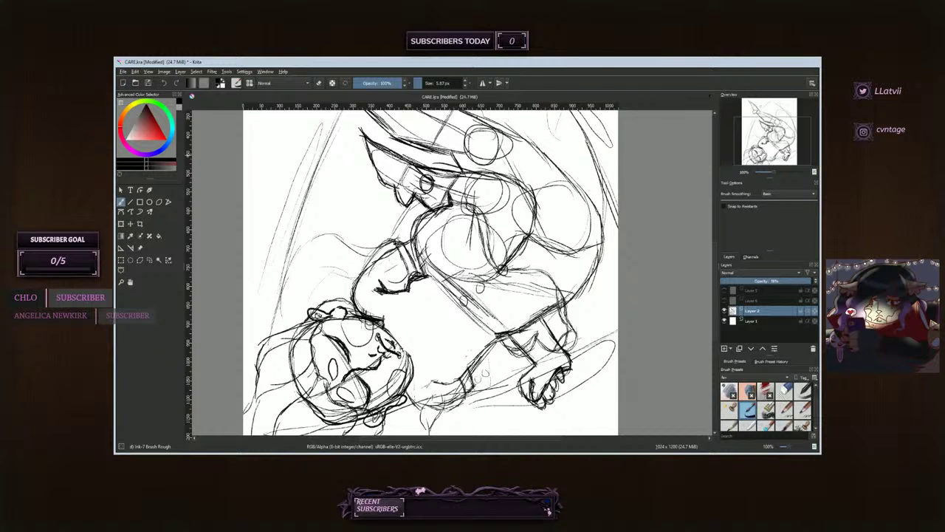
- Raise Layer 2's opacity to 100%
{"action": "left_click", "coordinate": [768, 281]}
{"action": "left_click_drag", "start_coordinate": [778, 293], "coordinate": [816, 284]}
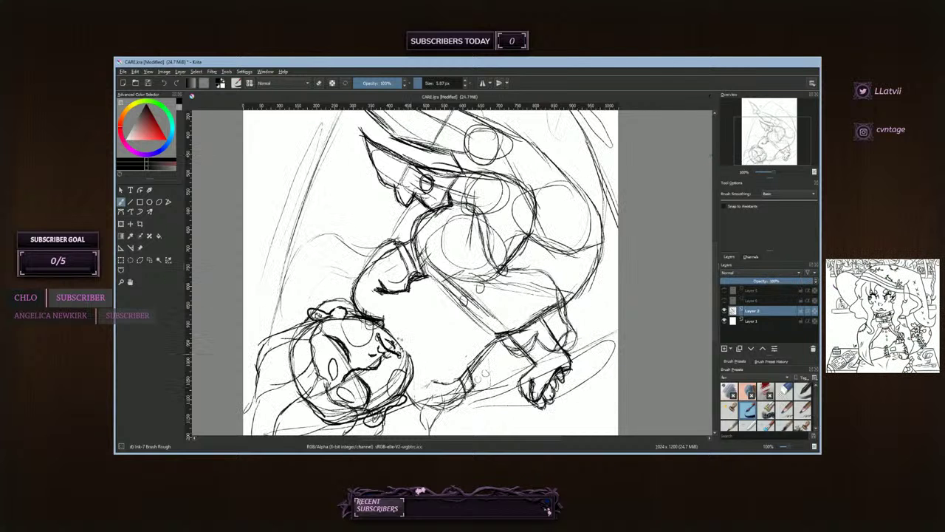
- Try sketching a narrow pointed shape beside the face with a small circle at its tip
{"action": "mouse_move", "coordinate": [399, 331]}
{"action": "left_mouse_down"}
{"action": "mouse_move", "coordinate": [434, 323]}
{"action": "mouse_move", "coordinate": [411, 370]}
{"action": "left_mouse_up"}
{"action": "left_click_drag", "start_coordinate": [432, 328], "coordinate": [418, 356]}
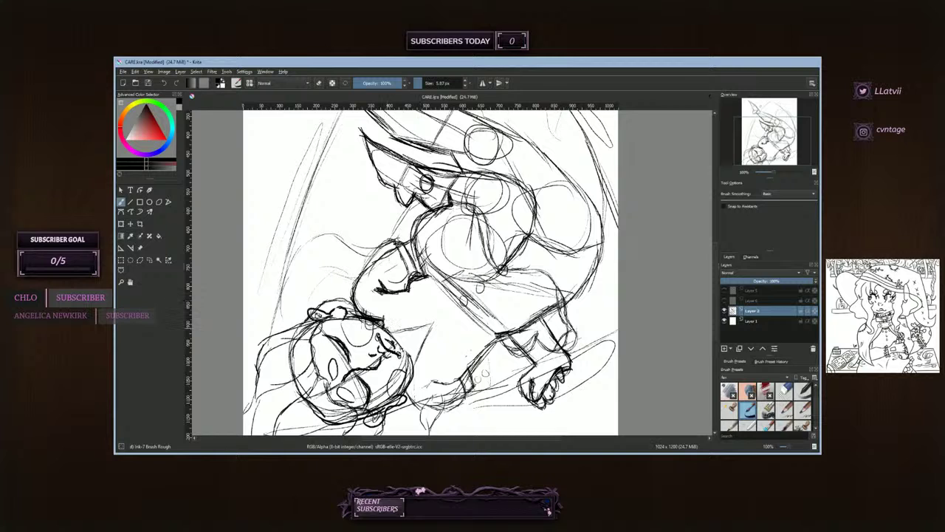
{"action": "left_click_drag", "start_coordinate": [391, 322], "coordinate": [413, 327]}
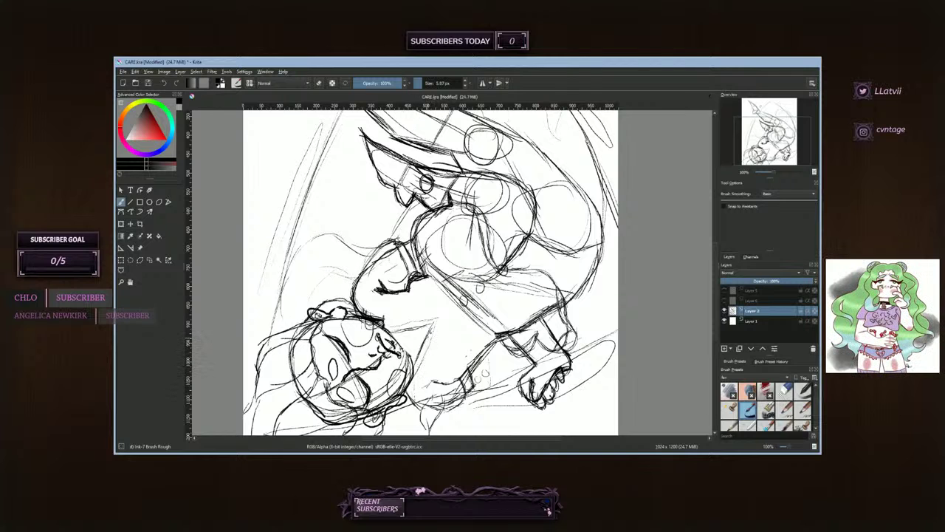
{"action": "left_click_drag", "start_coordinate": [436, 318], "coordinate": [439, 319]}
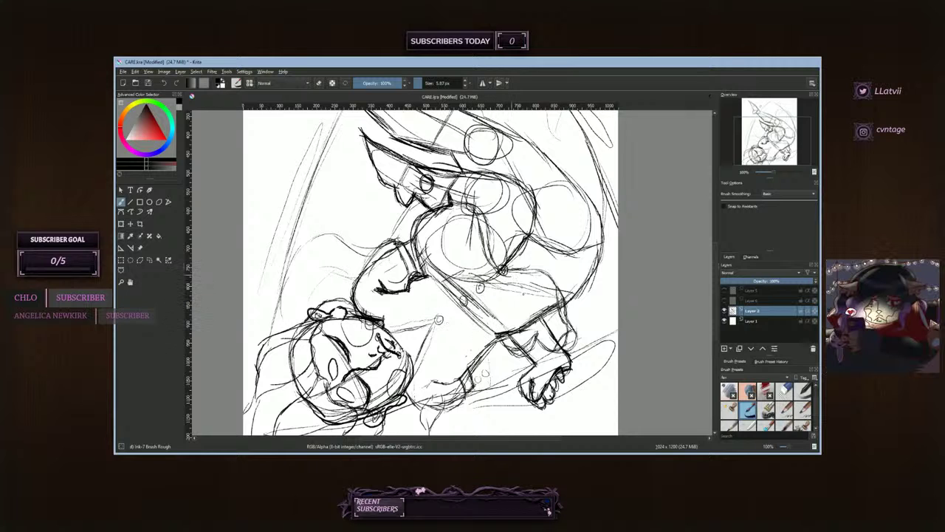
- Erase the small dark circle at the lower end of the thigh curve and return to the Ink-7 Brush Rough at 6.40 px
{"action": "left_click", "coordinate": [784, 390]}
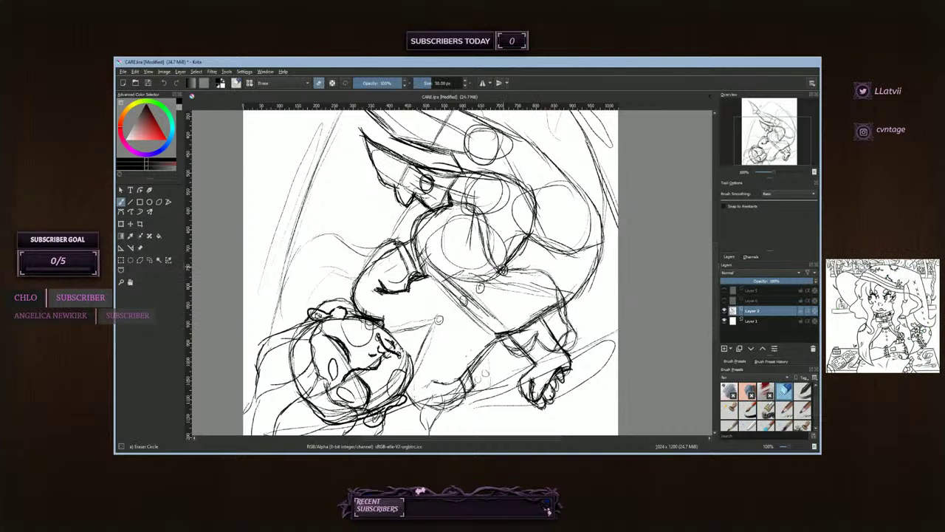
{"action": "left_click_drag", "start_coordinate": [502, 271], "coordinate": [503, 273]}
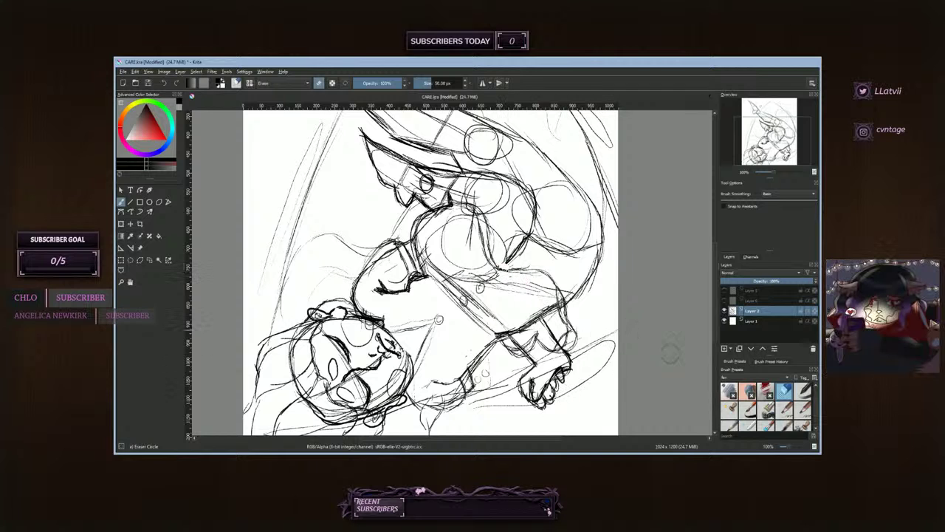
{"action": "left_click", "coordinate": [749, 411]}
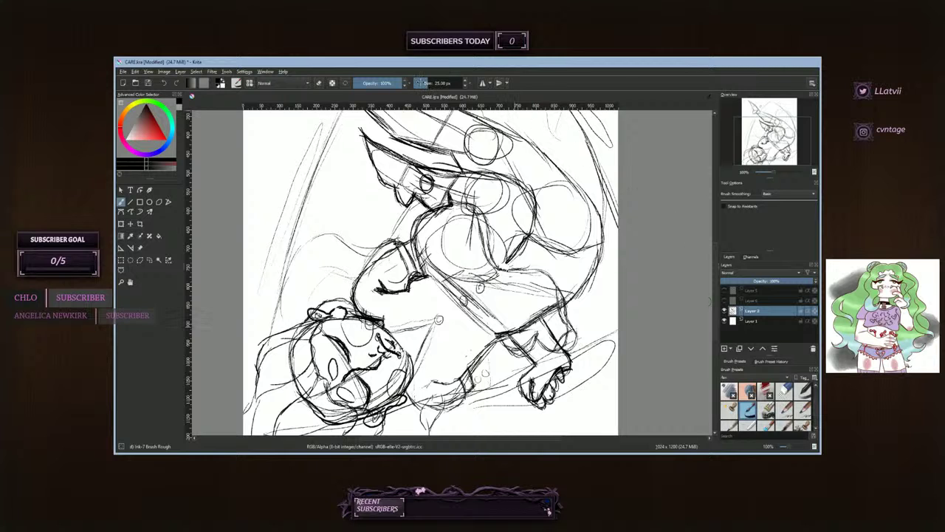
{"action": "left_click", "coordinate": [420, 82]}
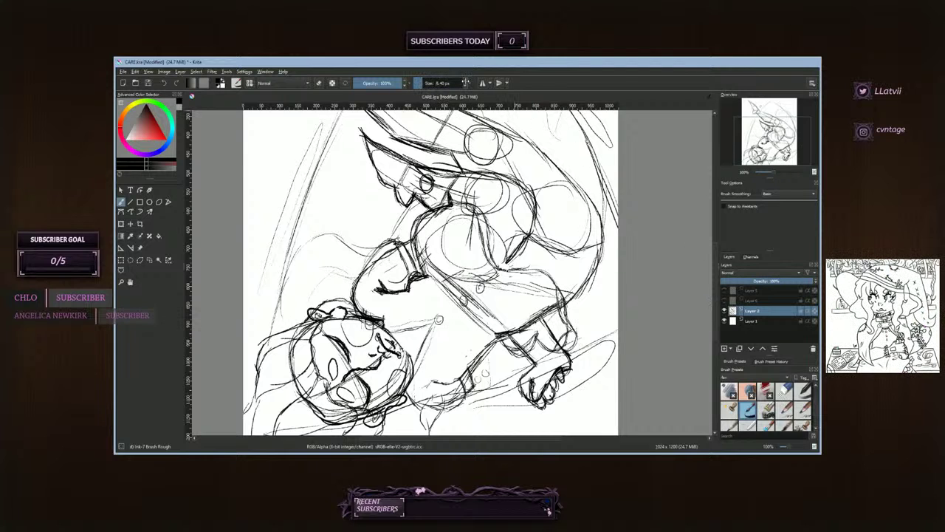
{"action": "left_click", "coordinate": [466, 81]}
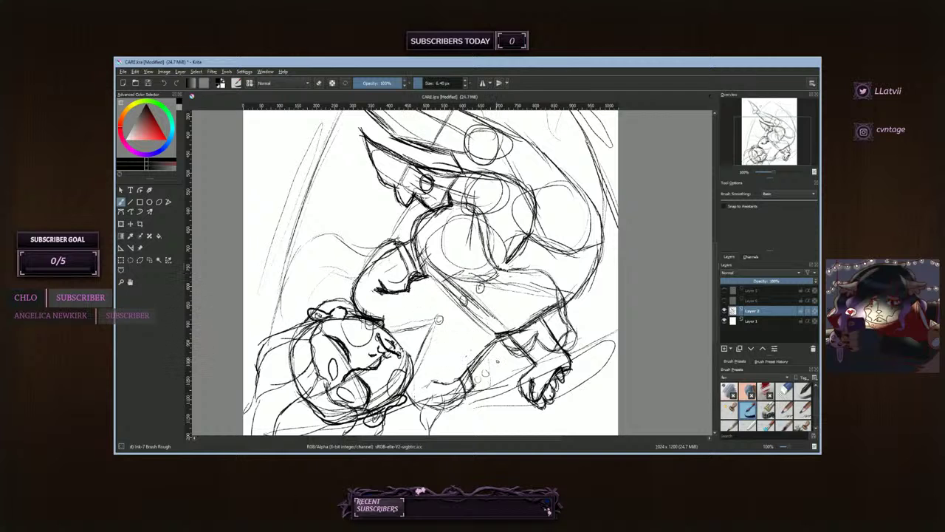
- Erase the pointed shape and its tip circle beside the face with the Eraser Circle
{"action": "left_click", "coordinate": [783, 392]}
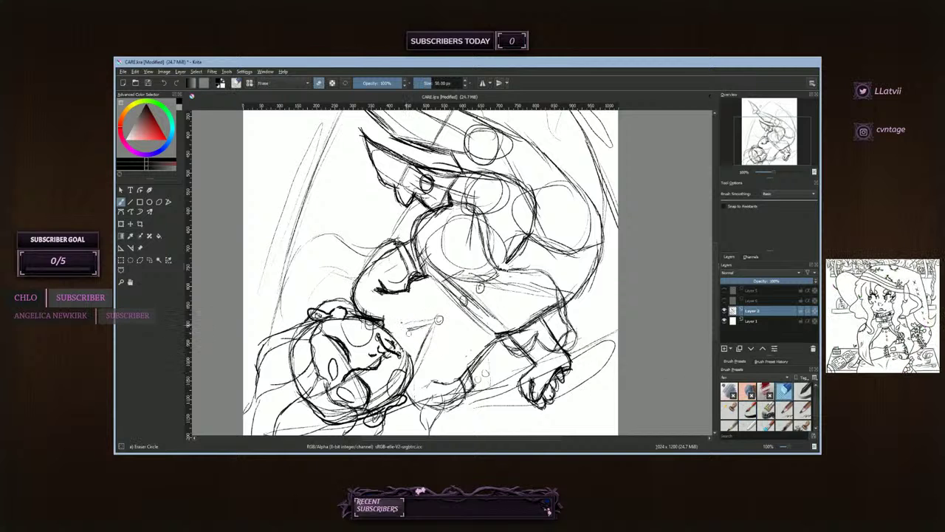
{"action": "mouse_move", "coordinate": [407, 333]}
{"action": "left_mouse_down"}
{"action": "mouse_move", "coordinate": [418, 322]}
{"action": "mouse_move", "coordinate": [441, 343]}
{"action": "mouse_move", "coordinate": [441, 325]}
{"action": "mouse_move", "coordinate": [405, 312]}
{"action": "mouse_move", "coordinate": [418, 349]}
{"action": "left_mouse_up"}
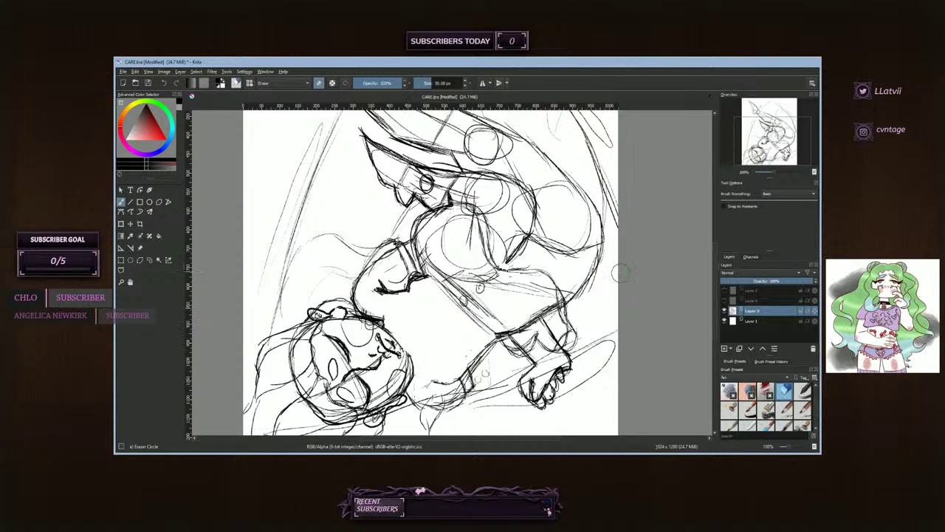
- Sketch a longer pointed shape extending from beside the face toward the waist with the Ink-7 Brush Rough at 6.47 px
{"action": "left_click", "coordinate": [747, 408]}
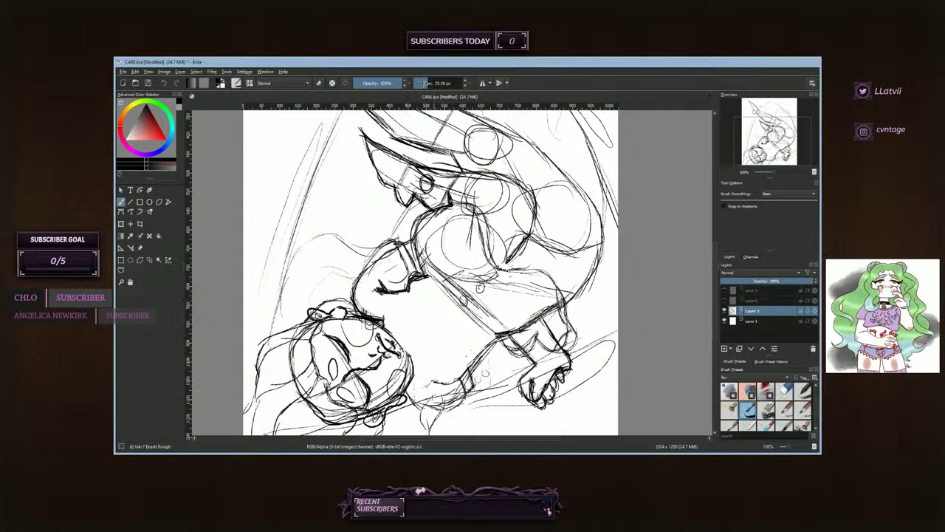
{"action": "left_click", "coordinate": [422, 83]}
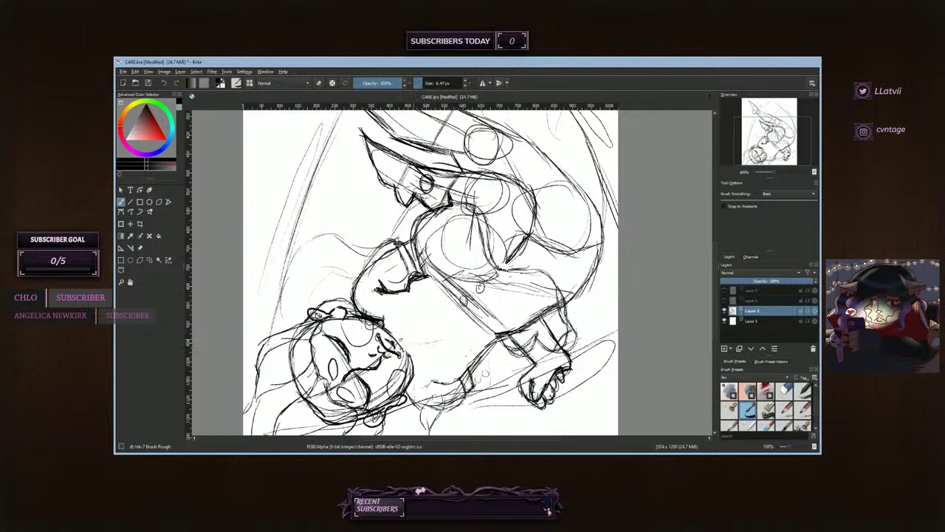
{"action": "mouse_move", "coordinate": [399, 340]}
{"action": "left_mouse_down"}
{"action": "mouse_move", "coordinate": [456, 332]}
{"action": "mouse_move", "coordinate": [418, 369]}
{"action": "left_mouse_up"}
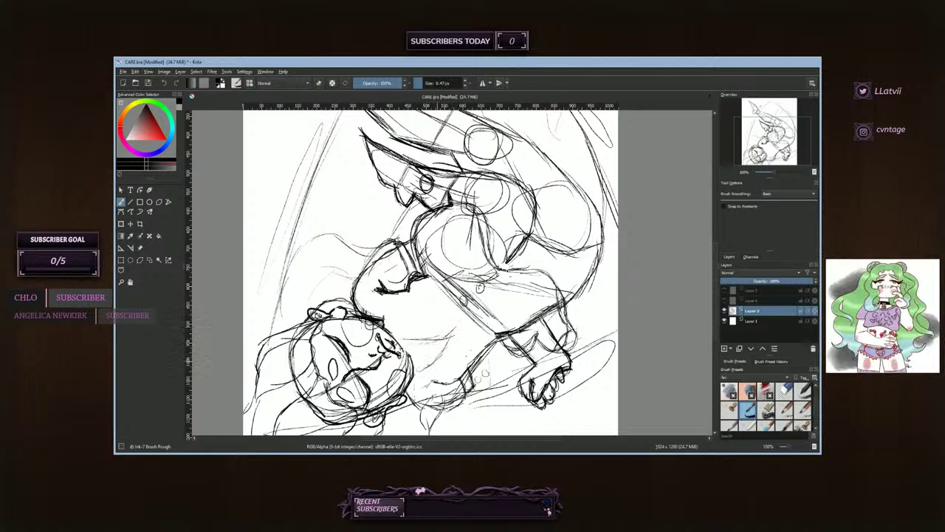
{"action": "left_click_drag", "start_coordinate": [392, 339], "coordinate": [456, 332]}
{"action": "left_click_drag", "start_coordinate": [434, 363], "coordinate": [413, 372]}
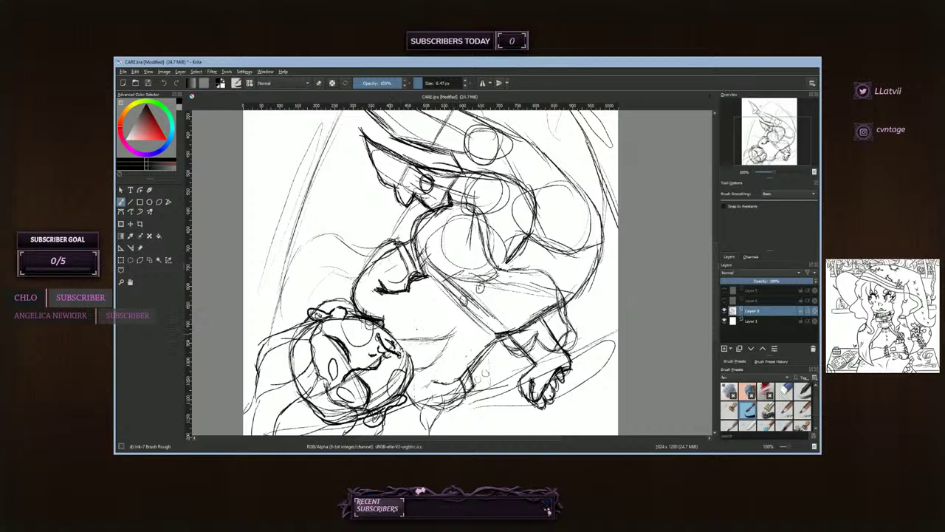
{"action": "mouse_move", "coordinate": [393, 332]}
{"action": "left_mouse_down"}
{"action": "mouse_move", "coordinate": [448, 335]}
{"action": "mouse_move", "coordinate": [458, 326]}
{"action": "left_mouse_up"}
{"action": "mouse_move", "coordinate": [444, 333]}
{"action": "left_mouse_down"}
{"action": "mouse_move", "coordinate": [460, 322]}
{"action": "mouse_move", "coordinate": [442, 365]}
{"action": "mouse_move", "coordinate": [415, 377]}
{"action": "left_mouse_up"}
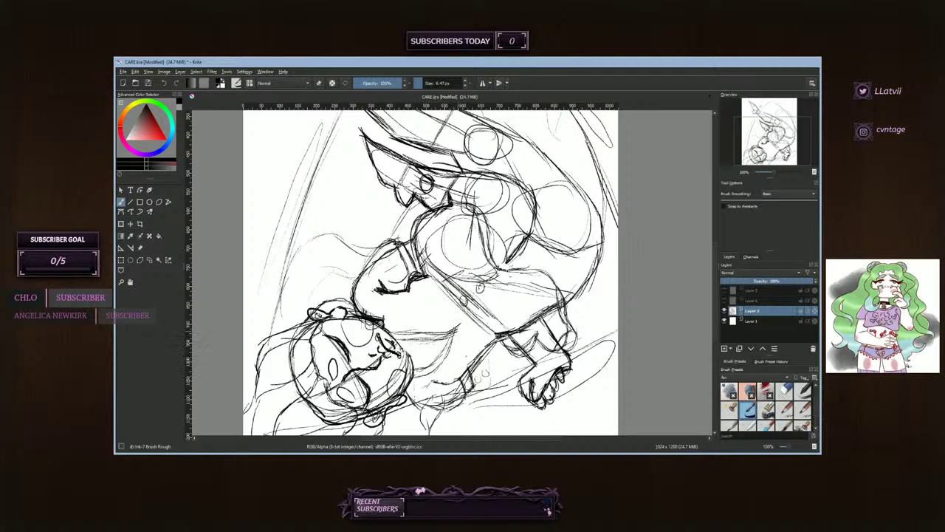
- Add a small dark circle at the pointed shape's tip and short lines beneath it, cleaning up its lower edge with the eraser
{"action": "left_click_drag", "start_coordinate": [456, 329], "coordinate": [456, 336]}
{"action": "left_click_drag", "start_coordinate": [427, 364], "coordinate": [451, 351]}
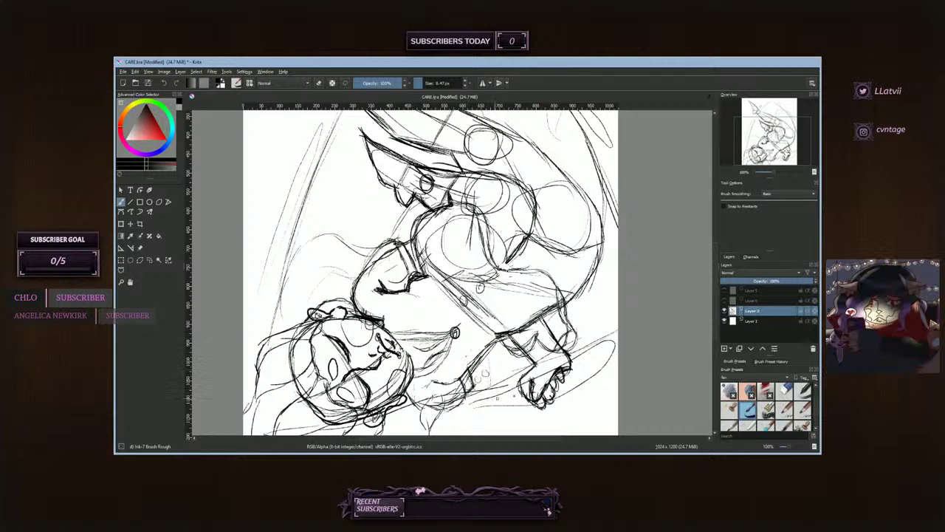
{"action": "key", "text": "e"}
{"action": "left_click_drag", "start_coordinate": [428, 375], "coordinate": [425, 367]}
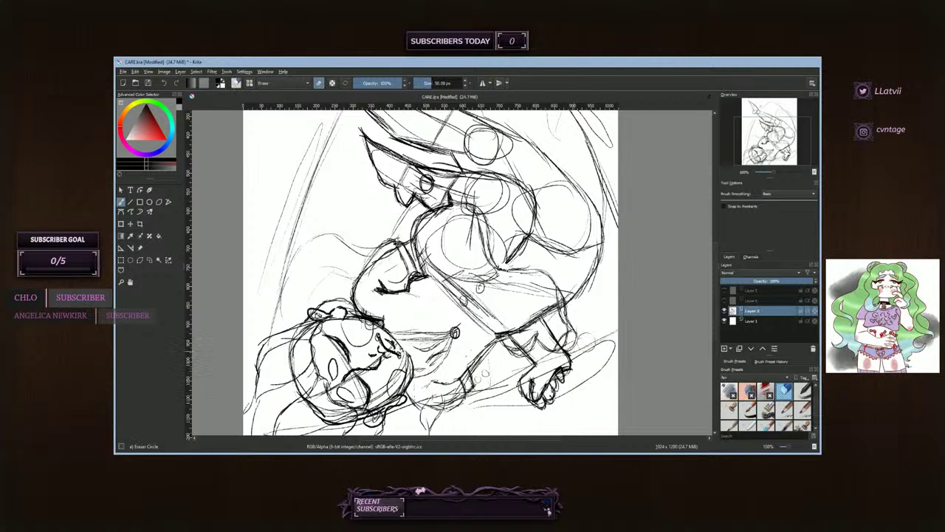
{"action": "left_click", "coordinate": [750, 412]}
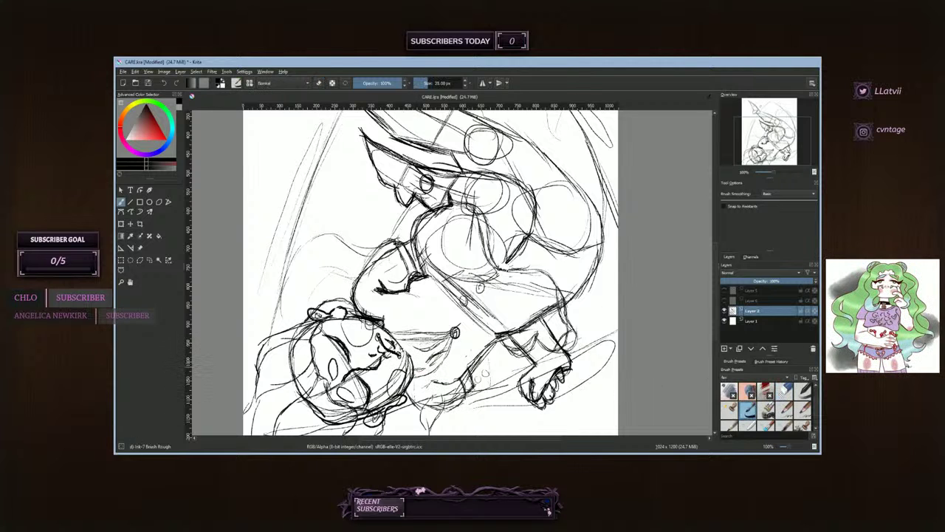
- Set the Ink-7 Brush Rough to 6.40 px and sketch another line along the pointed shape beside the face
{"action": "left_click", "coordinate": [423, 82]}
{"action": "left_click", "coordinate": [464, 80]}
{"action": "left_click", "coordinate": [465, 80]}
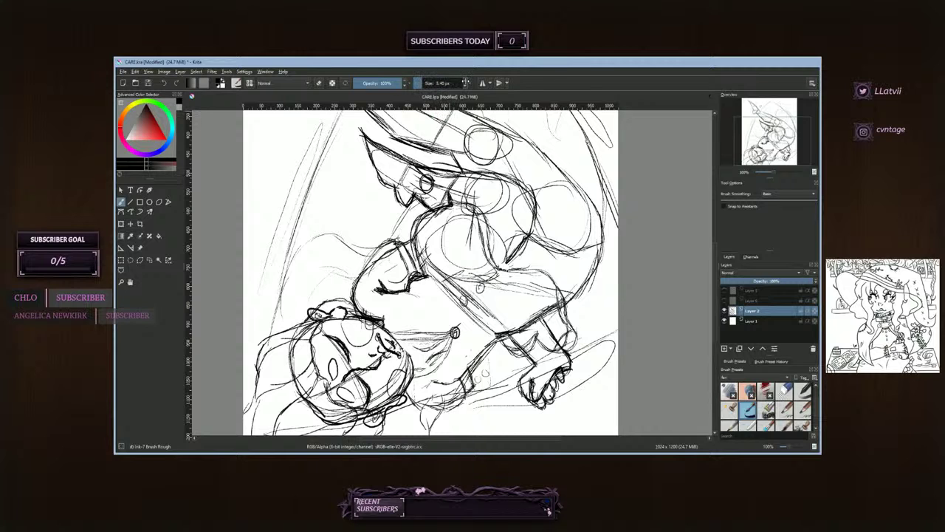
{"action": "left_click", "coordinate": [464, 80]}
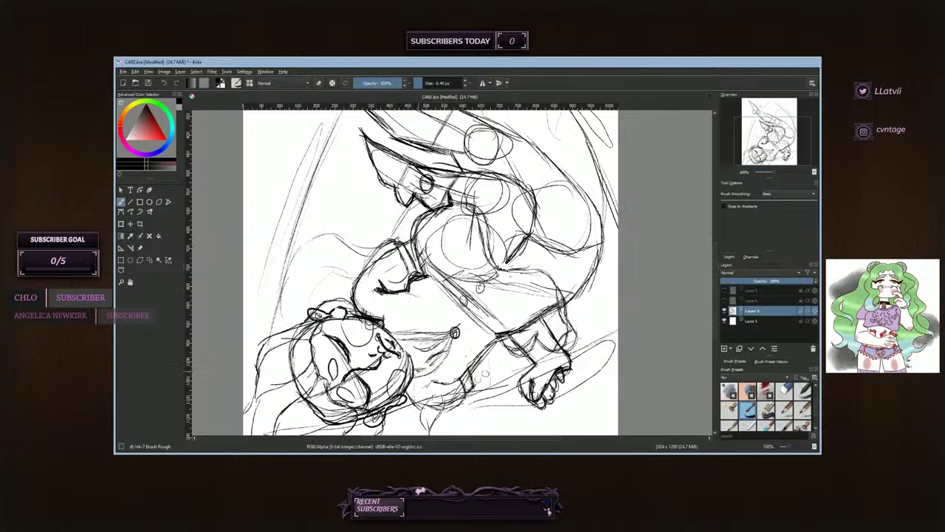
{"action": "left_click_drag", "start_coordinate": [418, 370], "coordinate": [441, 356]}
{"action": "left_click", "coordinate": [350, 159]}
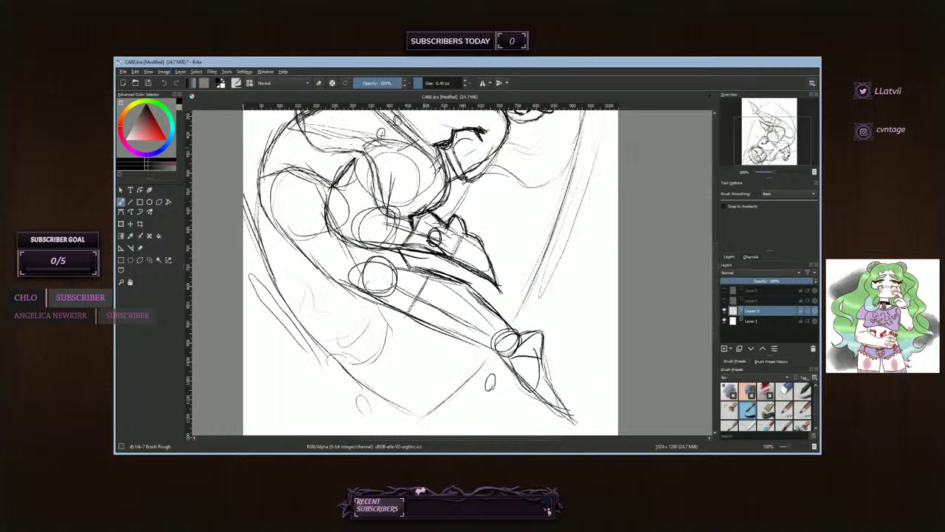
{"action": "left_click_drag", "start_coordinate": [434, 238], "coordinate": [449, 370]}
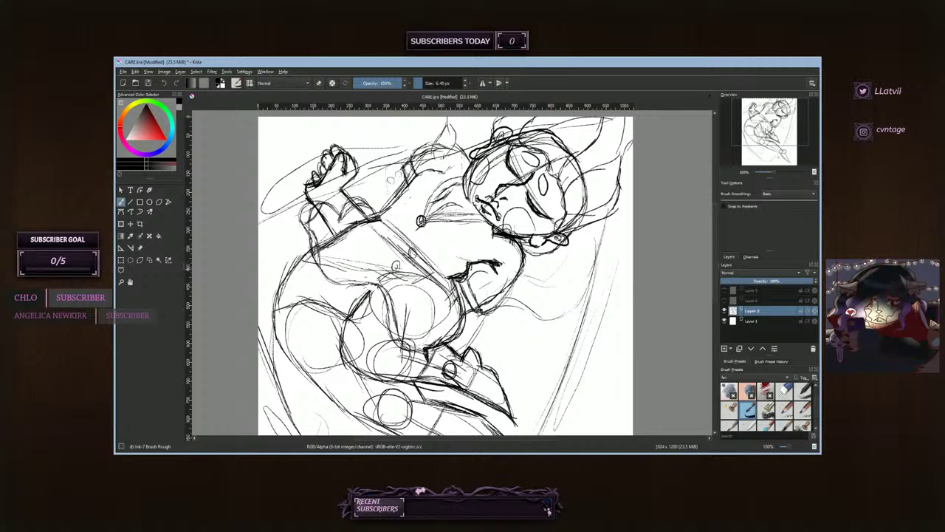
- Clean up the pointed shape's edge with the Eraser Circle and resketch near the face using the Ink-7 Brush Rough at 6.52 px
{"action": "left_click", "coordinate": [784, 390]}
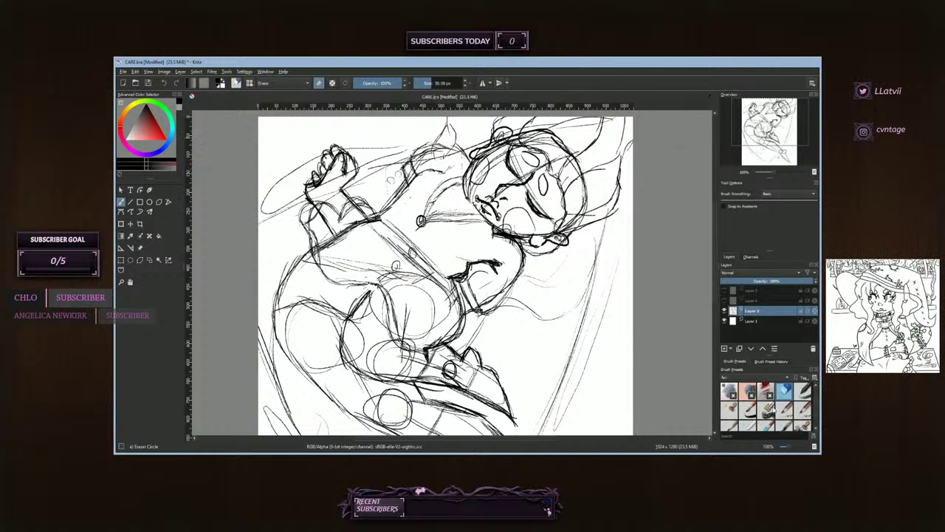
{"action": "key", "text": "slash"}
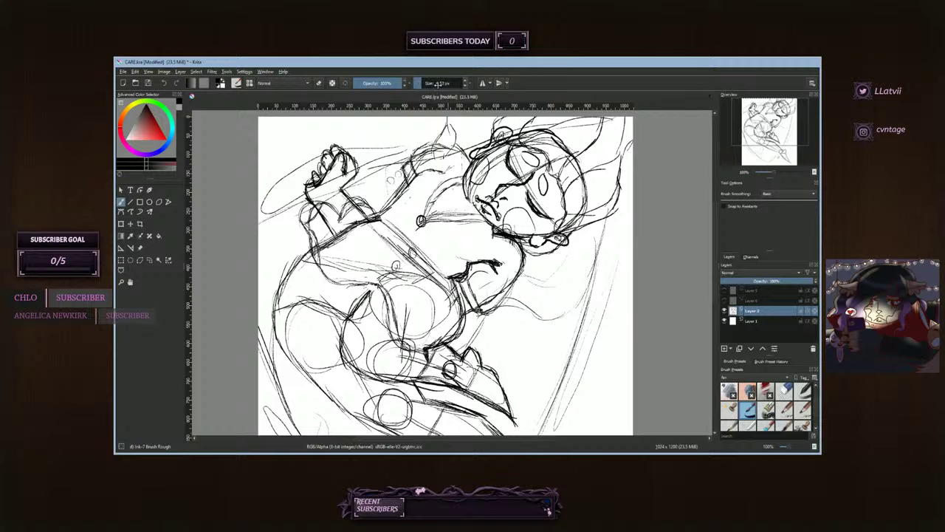
{"action": "left_click", "coordinate": [465, 79]}
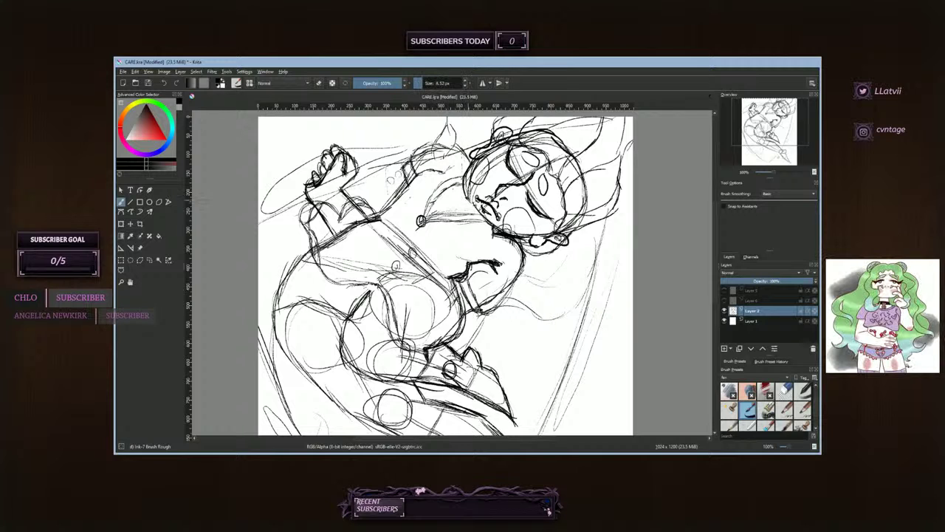
{"action": "left_click_drag", "start_coordinate": [469, 190], "coordinate": [491, 225]}
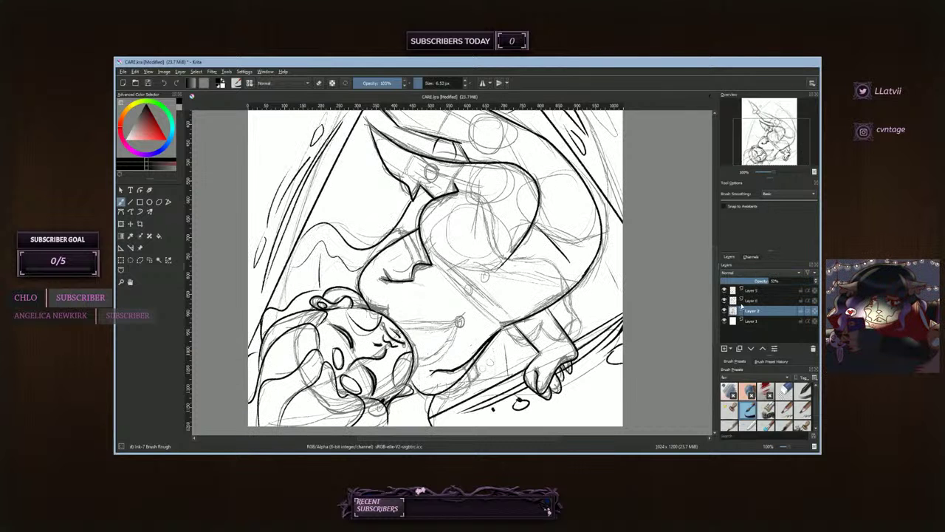
- Select the top line-art layer, set brush smoothing to Stabilizer, and ink the waistband lines with their small button and the navel
{"action": "left_click", "coordinate": [764, 292]}
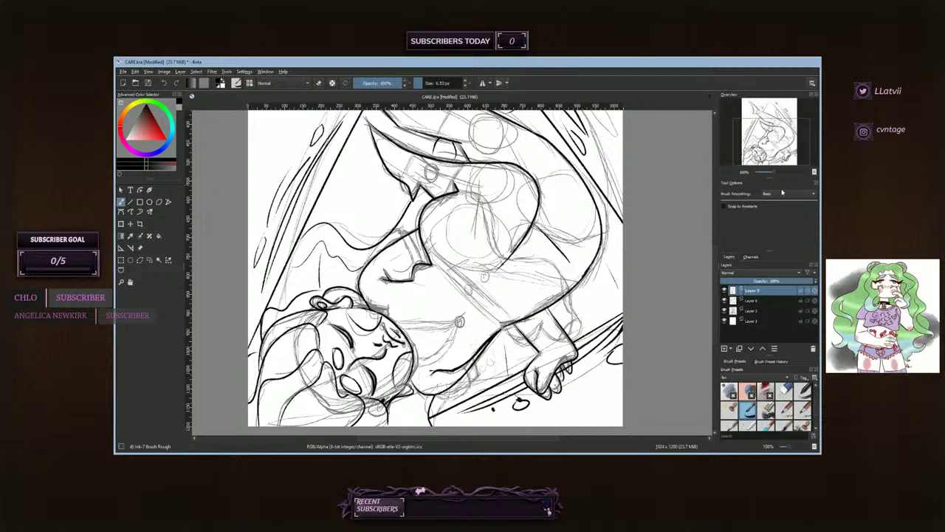
{"action": "left_click", "coordinate": [777, 212]}
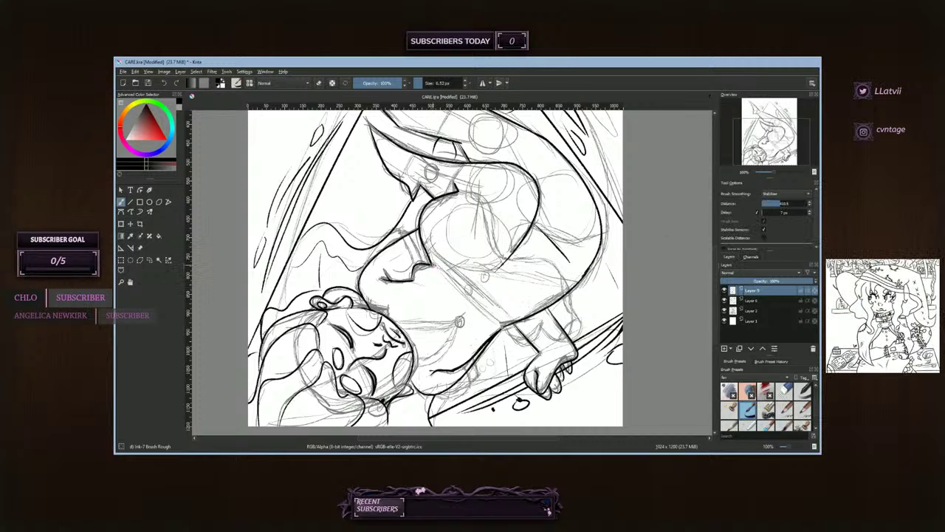
{"action": "left_click_drag", "start_coordinate": [431, 264], "coordinate": [486, 331]}
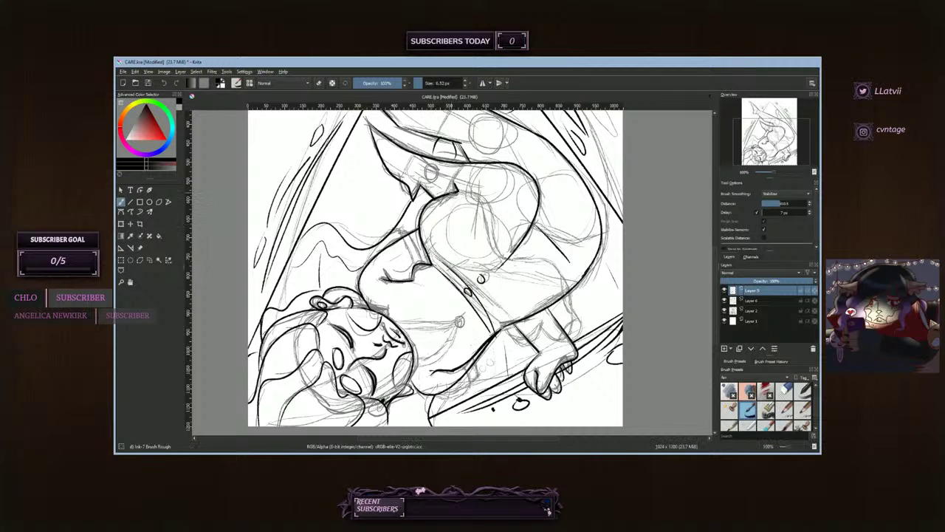
- Ink the inner thigh curve, the hip outline and the wavy cuff edge above the hand over the Layer 2 sketch
{"action": "mouse_move", "coordinate": [452, 193]}
{"action": "left_mouse_down"}
{"action": "mouse_move", "coordinate": [479, 199]}
{"action": "mouse_move", "coordinate": [488, 240]}
{"action": "mouse_move", "coordinate": [517, 261]}
{"action": "mouse_move", "coordinate": [558, 268]}
{"action": "mouse_move", "coordinate": [574, 318]}
{"action": "mouse_move", "coordinate": [555, 336]}
{"action": "mouse_move", "coordinate": [520, 340]}
{"action": "left_mouse_up"}
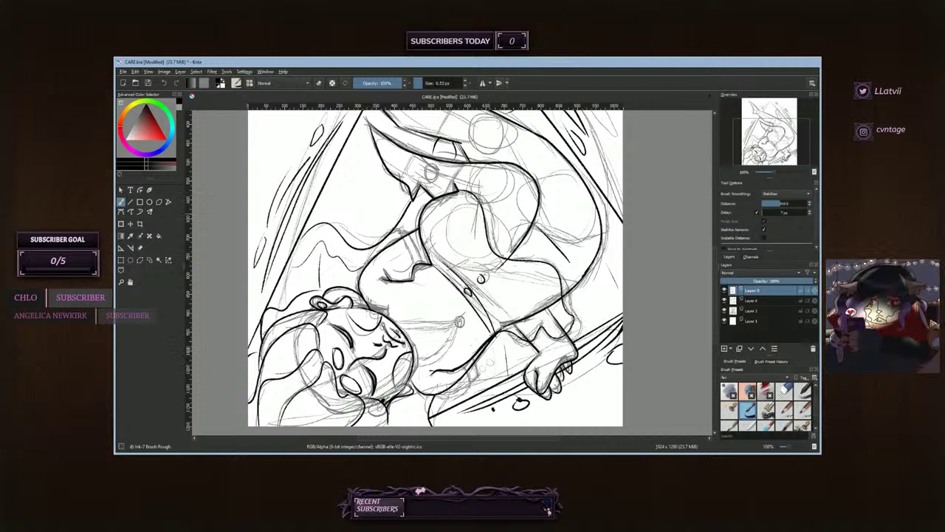
{"action": "mouse_move", "coordinate": [465, 191]}
{"action": "left_mouse_down"}
{"action": "mouse_move", "coordinate": [485, 201]}
{"action": "mouse_move", "coordinate": [492, 242]}
{"action": "mouse_move", "coordinate": [518, 259]}
{"action": "left_mouse_up"}
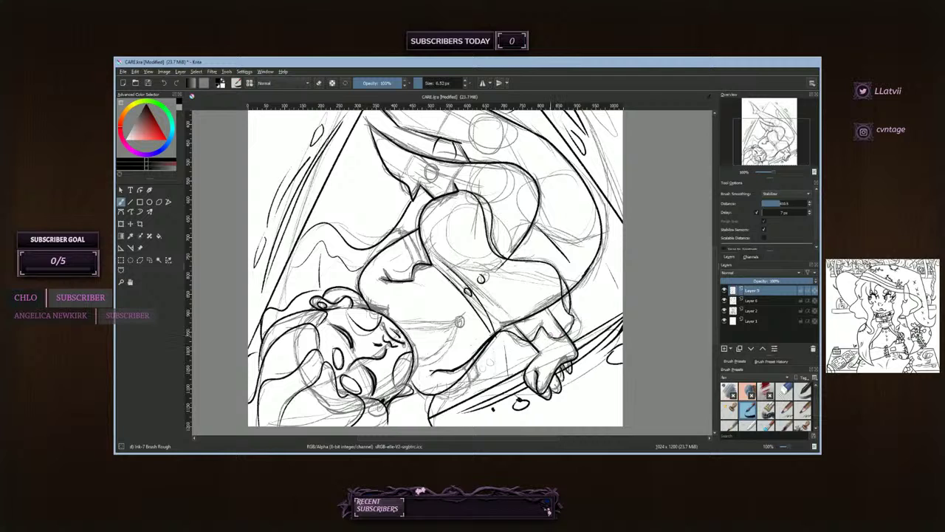
{"action": "left_click_drag", "start_coordinate": [550, 334], "coordinate": [558, 322]}
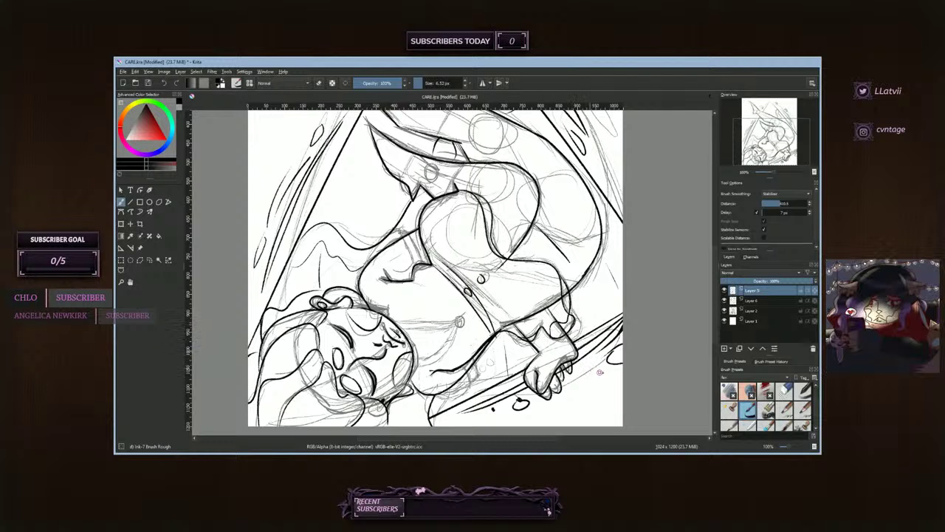
- Hide the Layer 2 sketch, undo the last cuff stroke, and redraw the cuff edge above the hand
{"action": "left_click", "coordinate": [724, 311]}
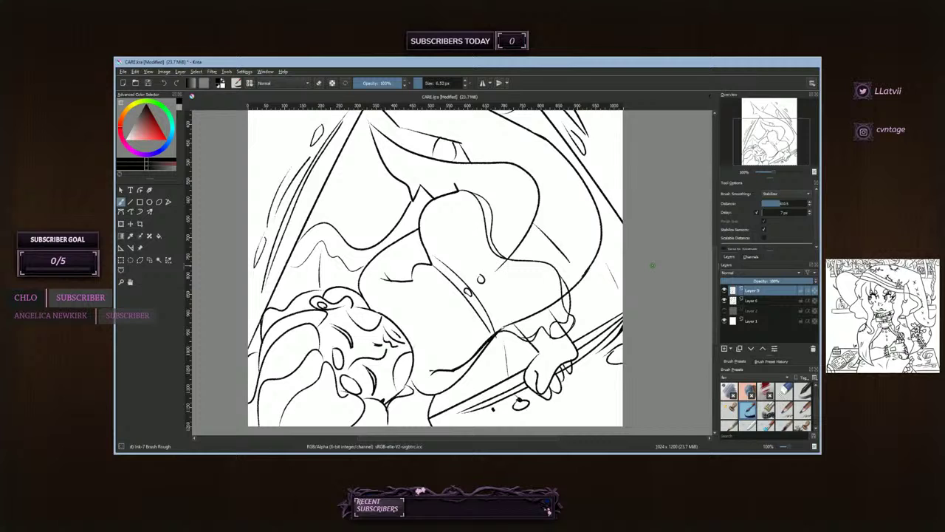
{"action": "key", "text": "ctrl+z"}
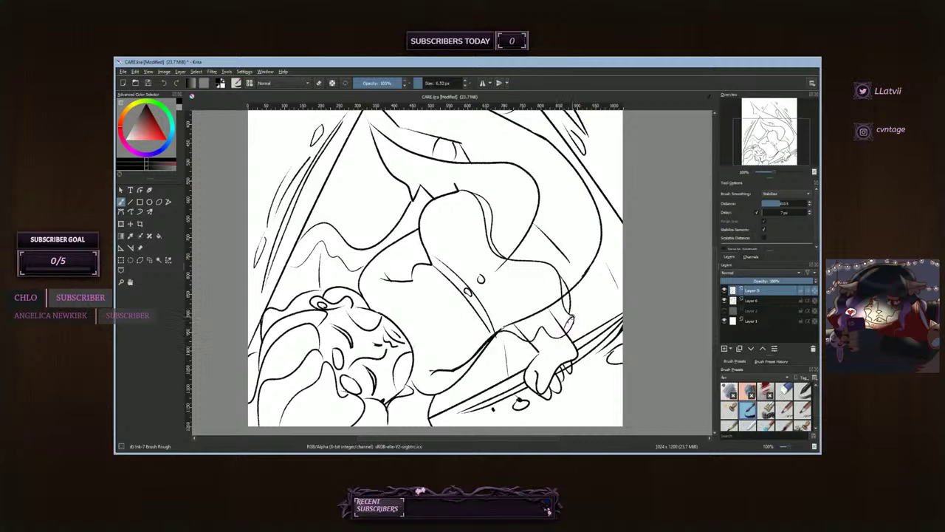
{"action": "left_click_drag", "start_coordinate": [572, 320], "coordinate": [561, 353]}
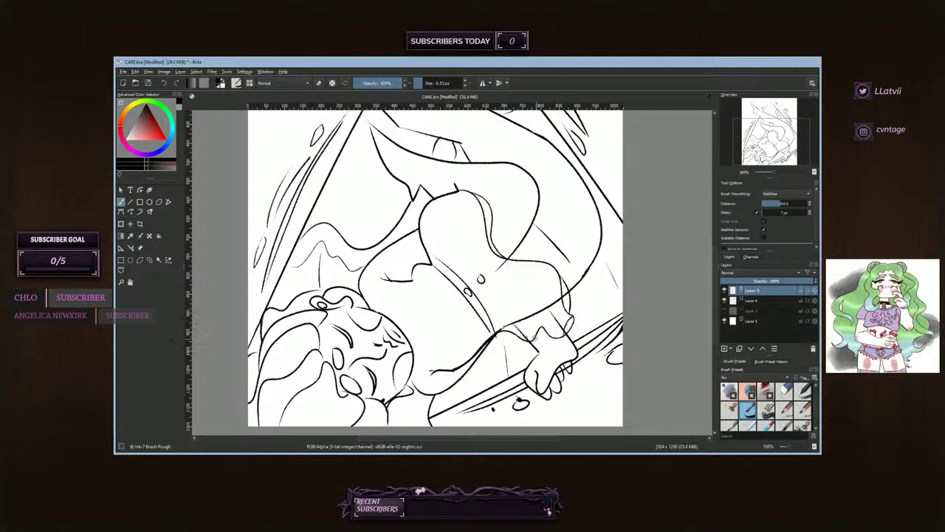
- Compare the line art with the background-detail layer and the Layer 2 sketch each shown and hidden
{"action": "left_click", "coordinate": [724, 300]}
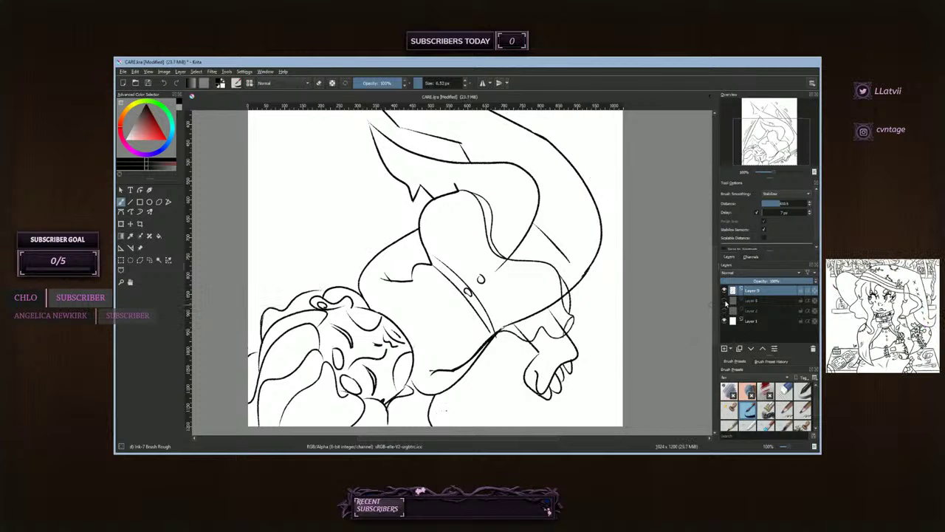
{"action": "left_click", "coordinate": [725, 301]}
{"action": "left_click", "coordinate": [725, 311]}
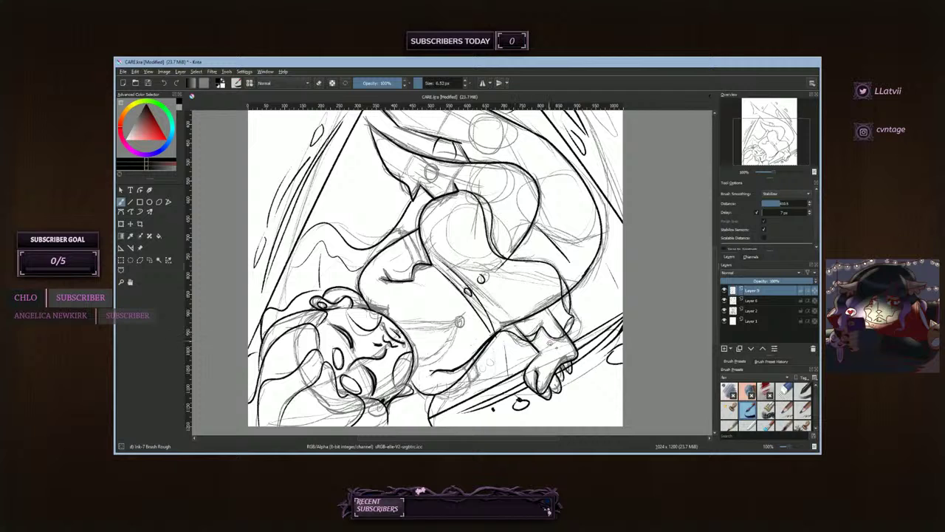
{"action": "left_click", "coordinate": [725, 300]}
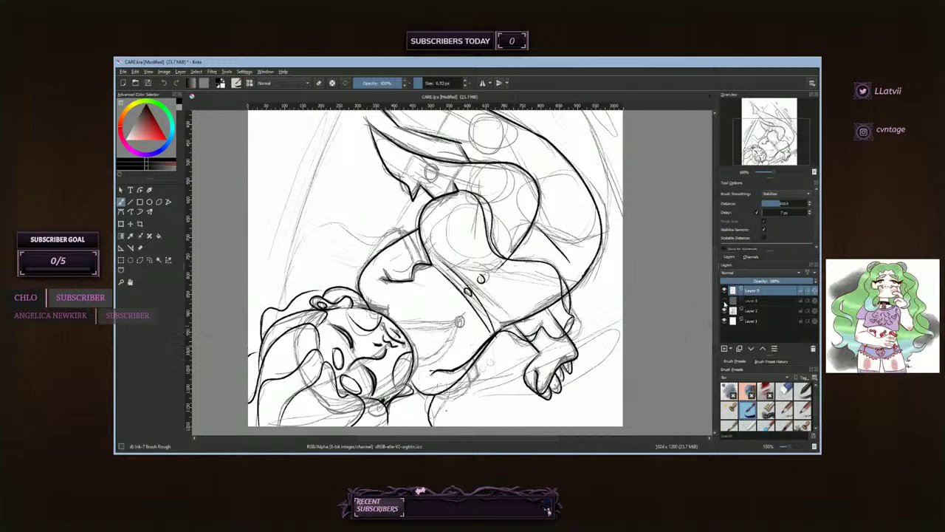
{"action": "left_click", "coordinate": [725, 300]}
{"action": "left_click", "coordinate": [724, 311]}
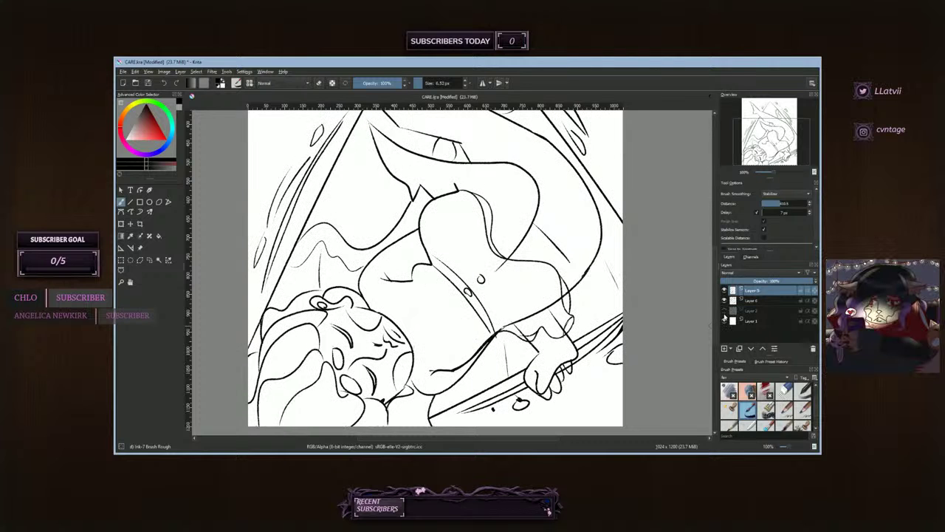
- Ink the sleeve band, the pointed shape beside the face and its tip circle over the Layer 2 sketch, then hide the sketch
{"action": "left_click", "coordinate": [724, 311]}
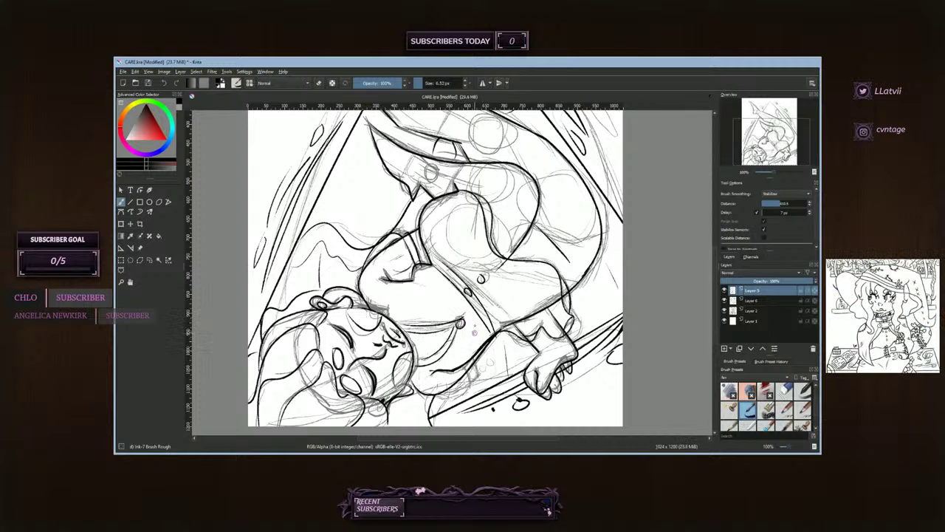
{"action": "left_click", "coordinate": [724, 310]}
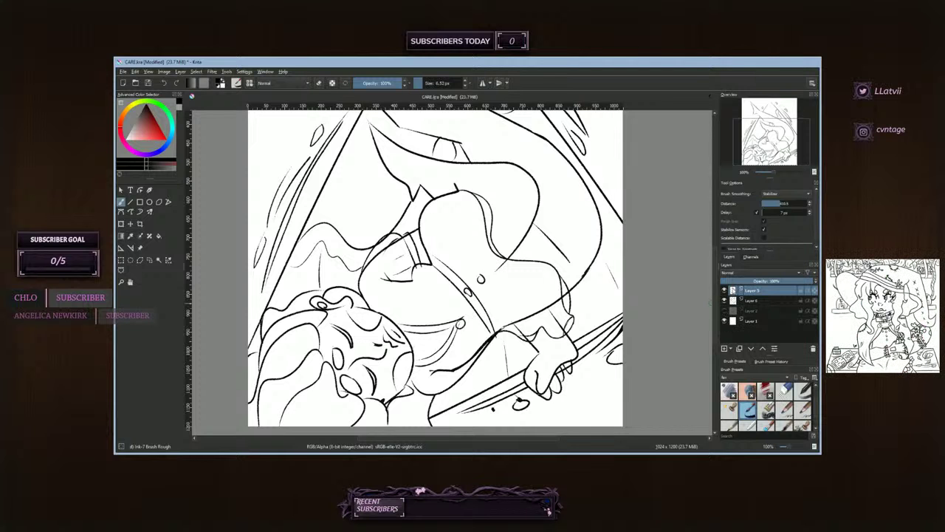
- Ink the fold lines and the band on the lower foot, using the Layer 2 sketch as a temporary guide
{"action": "mouse_move", "coordinate": [765, 131]}
{"action": "left_mouse_down"}
{"action": "mouse_move", "coordinate": [764, 139]}
{"action": "mouse_move", "coordinate": [765, 121]}
{"action": "left_mouse_up"}
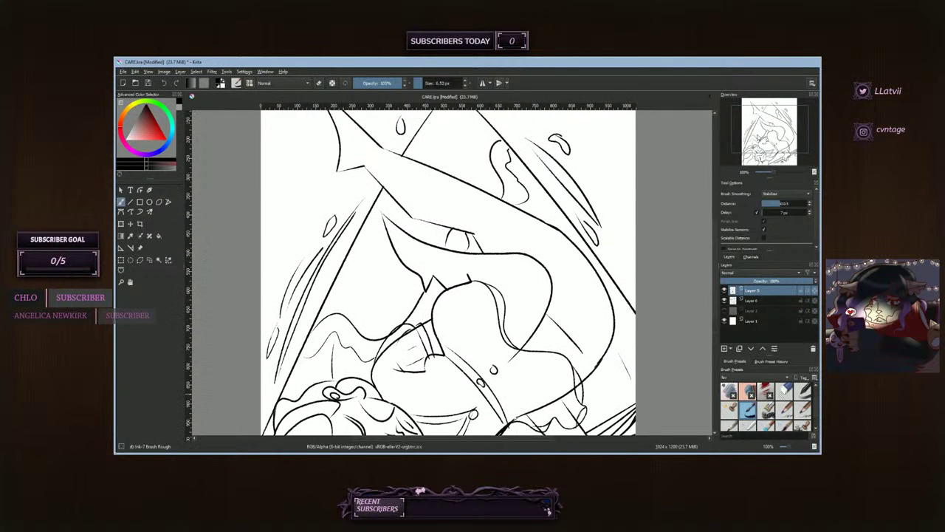
{"action": "left_click", "coordinate": [724, 311]}
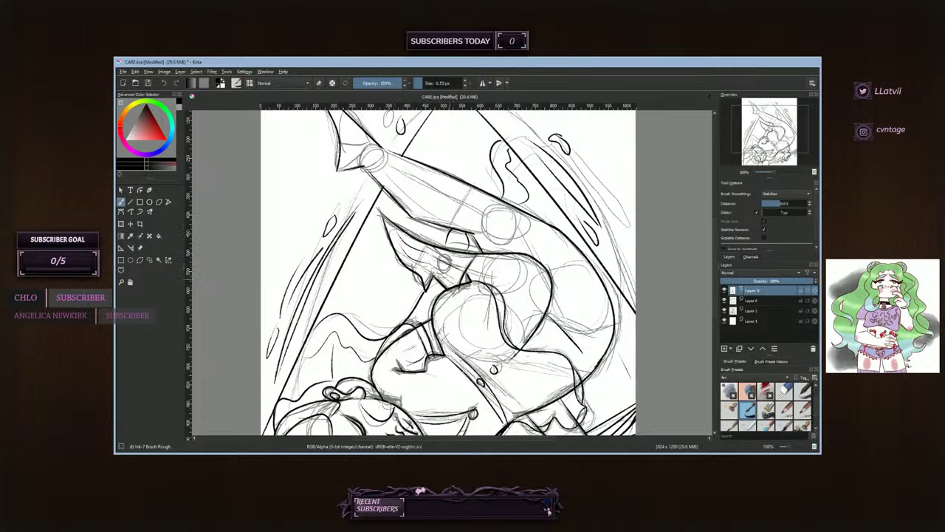
{"action": "left_click", "coordinate": [725, 311]}
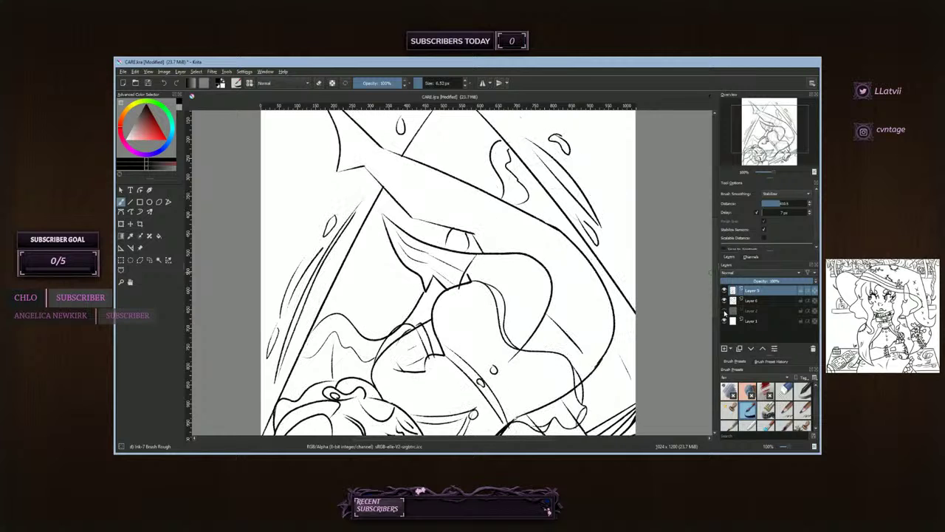
- Ink the band across the upper leg and the fold lines along it over the Layer 2 sketch, then hide the sketch
{"action": "left_click", "coordinate": [725, 311]}
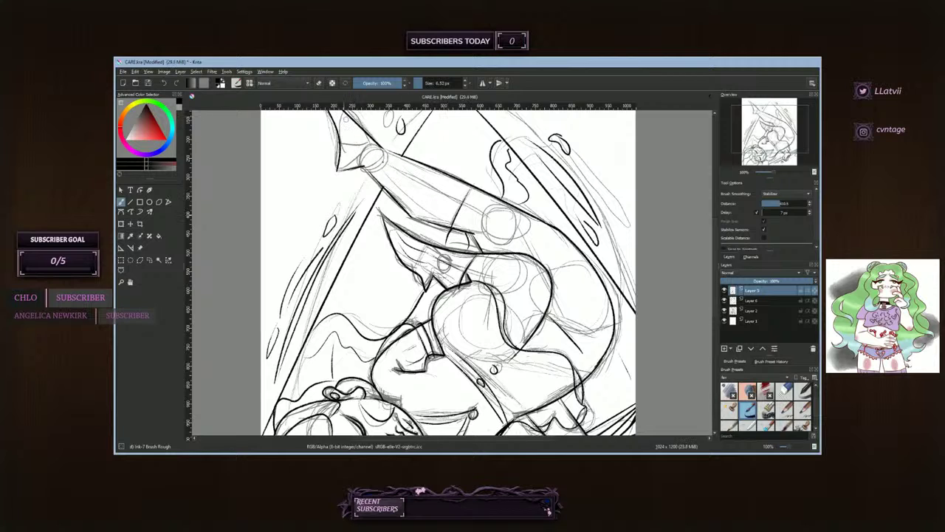
{"action": "left_click_drag", "start_coordinate": [345, 118], "coordinate": [411, 176]}
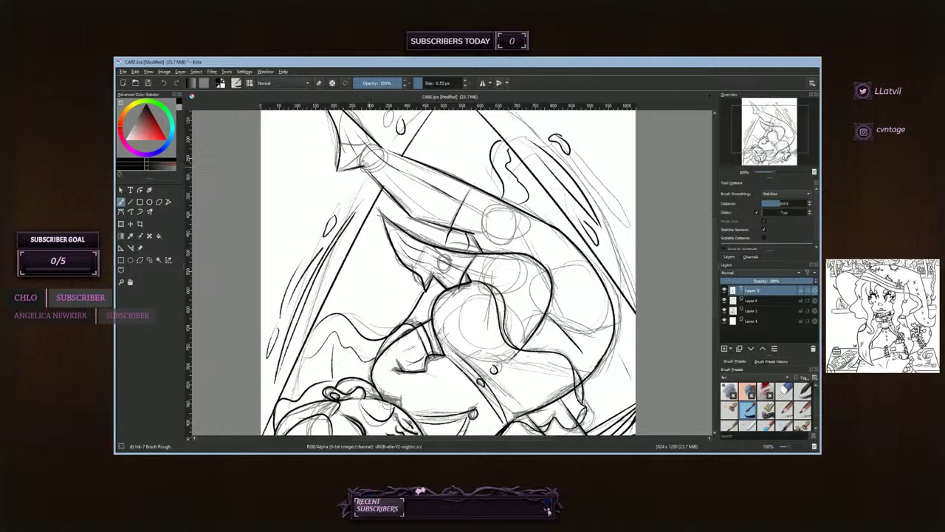
{"action": "left_click_drag", "start_coordinate": [373, 169], "coordinate": [463, 225]}
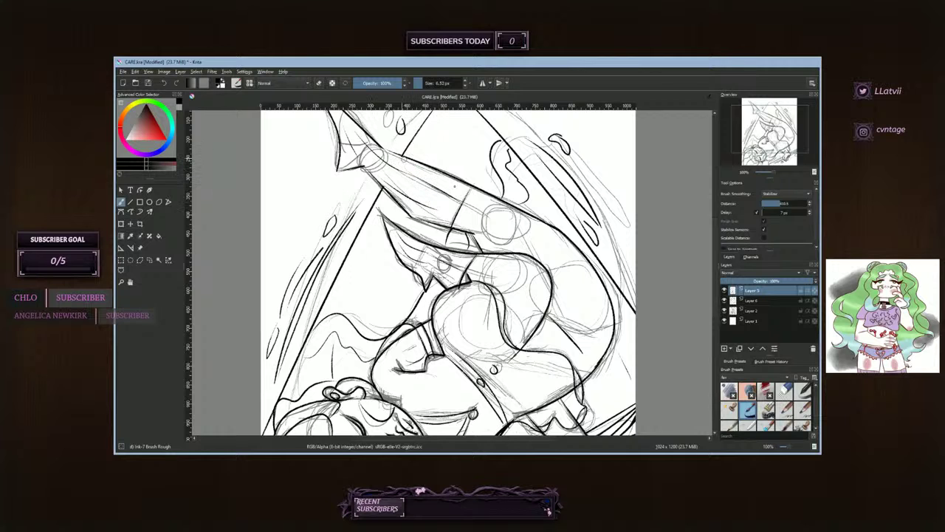
{"action": "left_click", "coordinate": [724, 310]}
- Erase the overlapping lines around the sleeve with the Eraser Circle at 6.64 px and Basic smoothing, keeping the top line-art layer selected
{"action": "left_click_drag", "start_coordinate": [764, 135], "coordinate": [763, 146]}
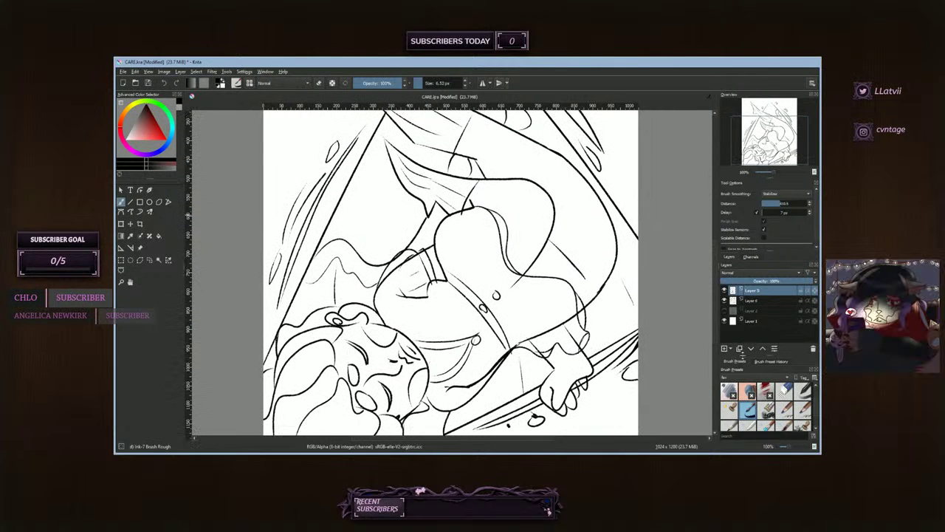
{"action": "left_click", "coordinate": [783, 391]}
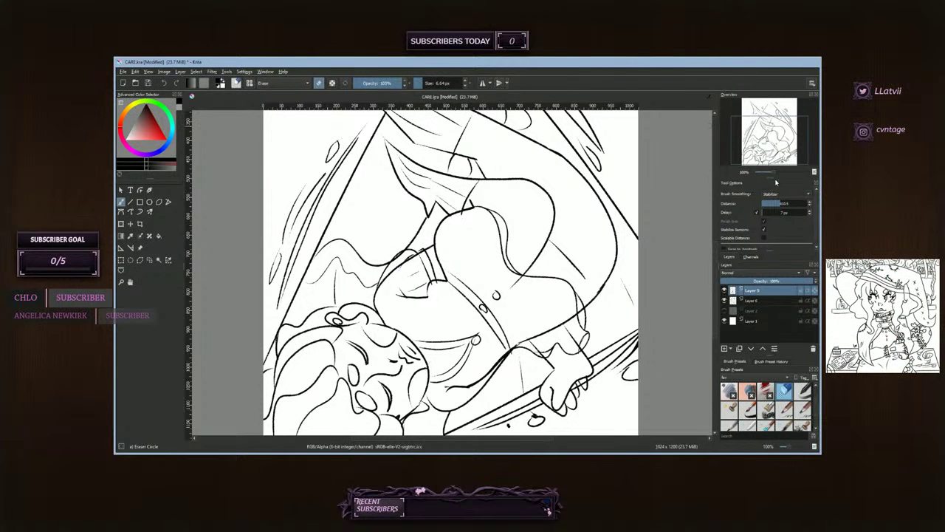
{"action": "scroll", "coordinate": [777, 193], "scroll_direction": "up", "scroll_amount": 2}
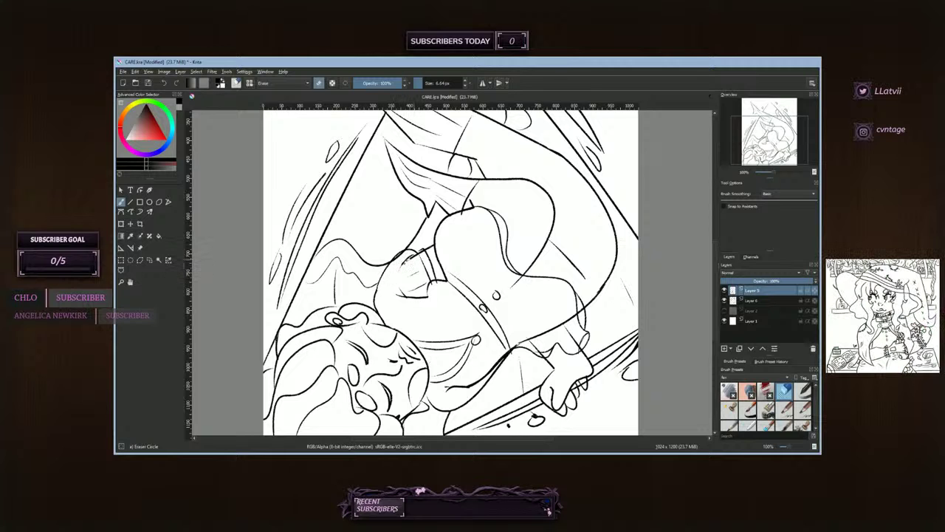
{"action": "left_click_drag", "start_coordinate": [406, 260], "coordinate": [411, 260]}
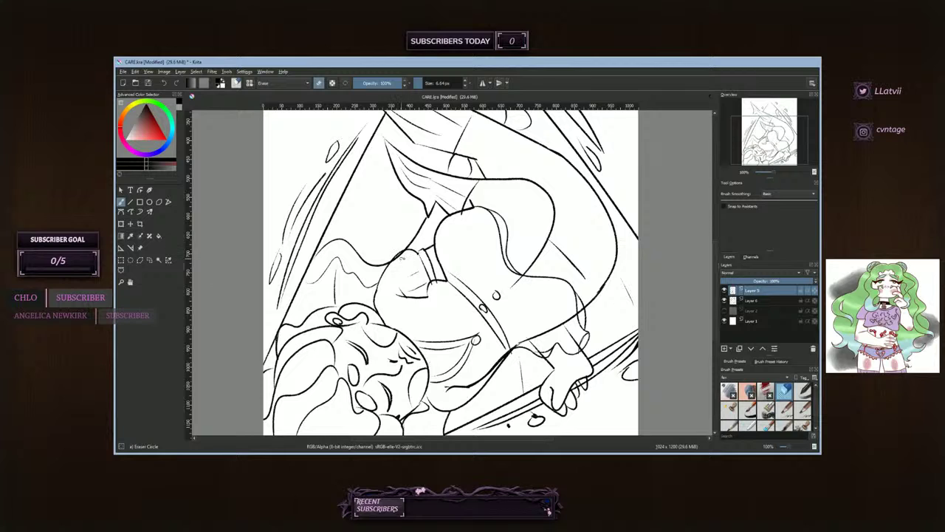
{"action": "left_click", "coordinate": [749, 302]}
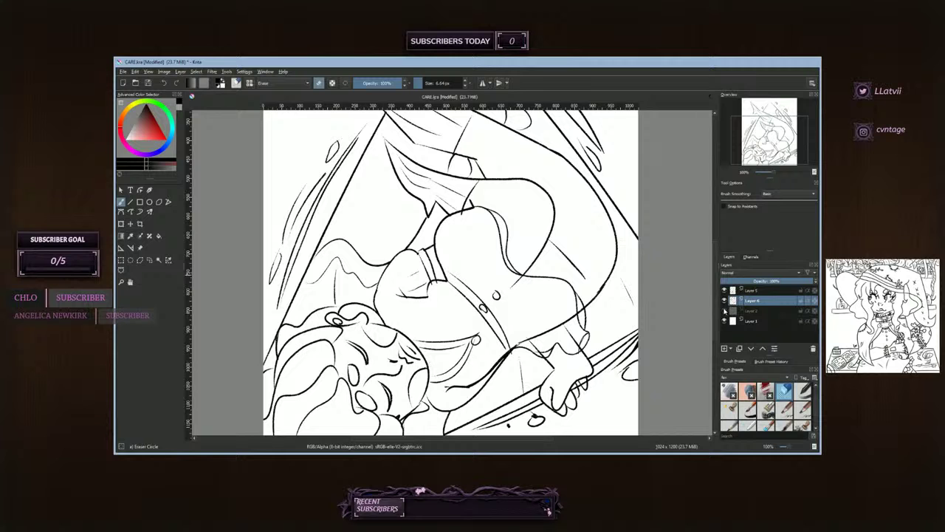
{"action": "left_click", "coordinate": [752, 291]}
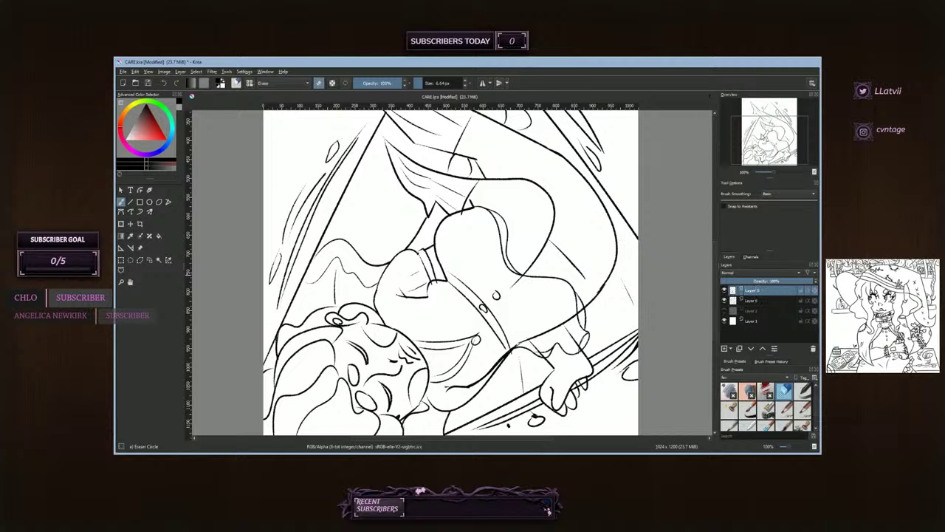
- Erase the overlapping outline crossing the figure just above the toed limb, using the Eraser Circle at 15.27 px
{"action": "left_click_drag", "start_coordinate": [764, 139], "coordinate": [766, 144]}
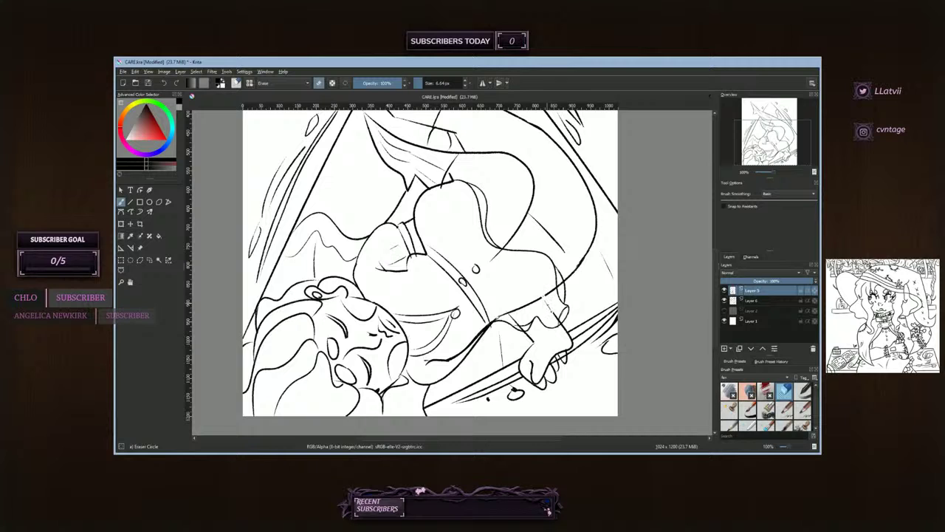
{"action": "left_click", "coordinate": [425, 83]}
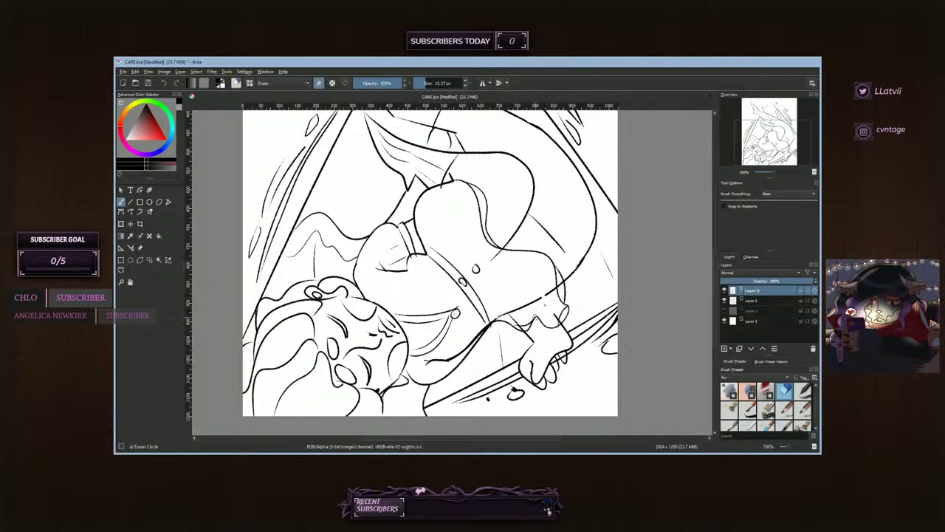
{"action": "left_click_drag", "start_coordinate": [542, 302], "coordinate": [547, 292]}
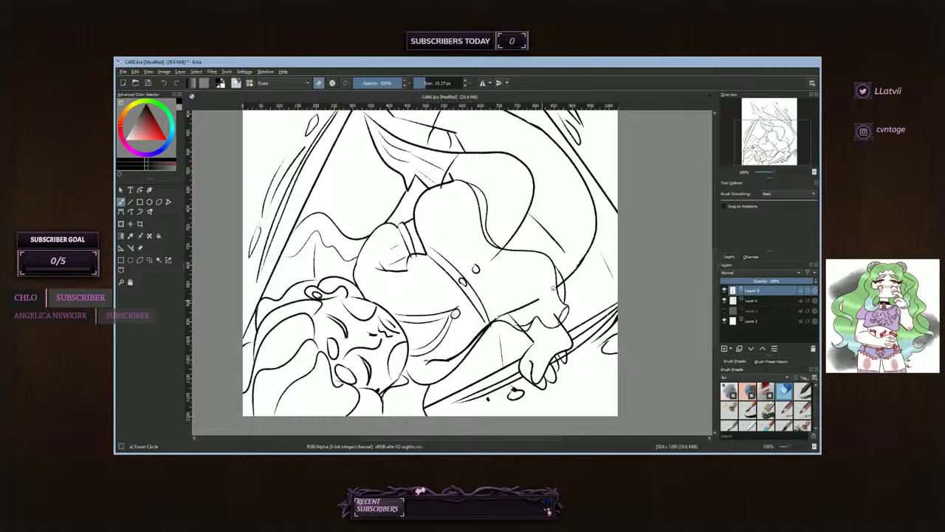
{"action": "left_click_drag", "start_coordinate": [544, 299], "coordinate": [496, 318]}
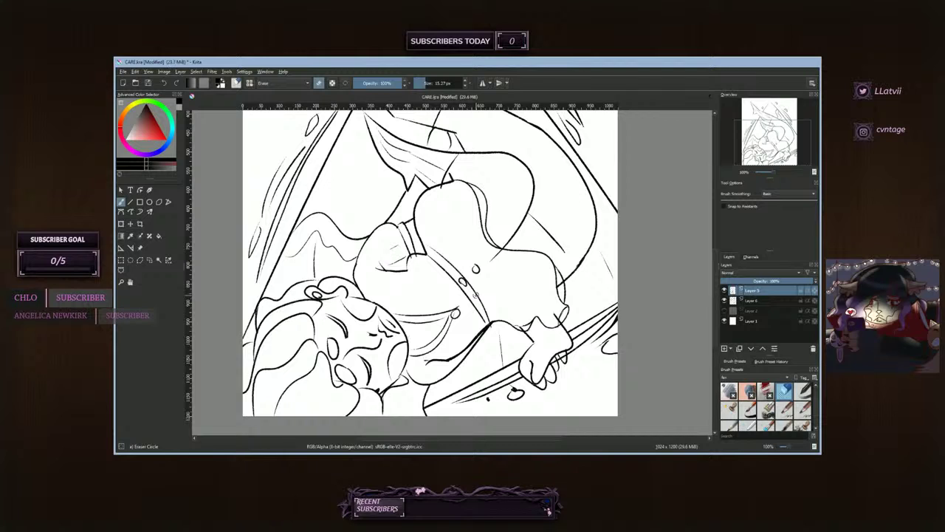
{"action": "key", "text": "ctrl+z"}
{"action": "left_click", "coordinate": [176, 84]}
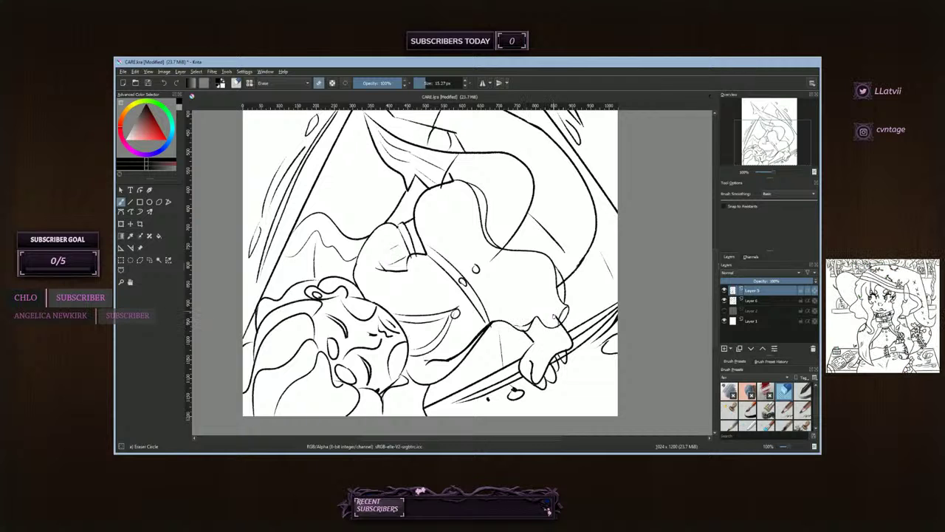
{"action": "left_click_drag", "start_coordinate": [555, 316], "coordinate": [561, 319]}
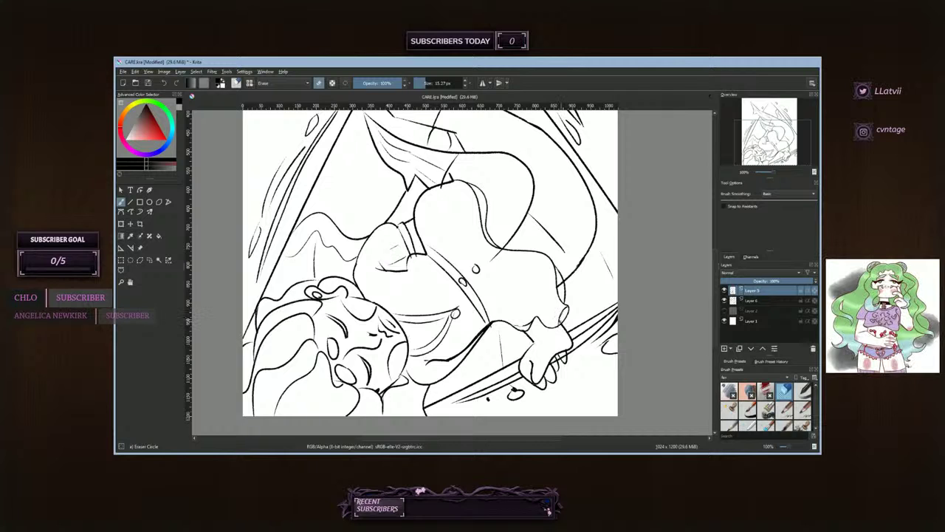
{"action": "left_click_drag", "start_coordinate": [559, 286], "coordinate": [559, 284]}
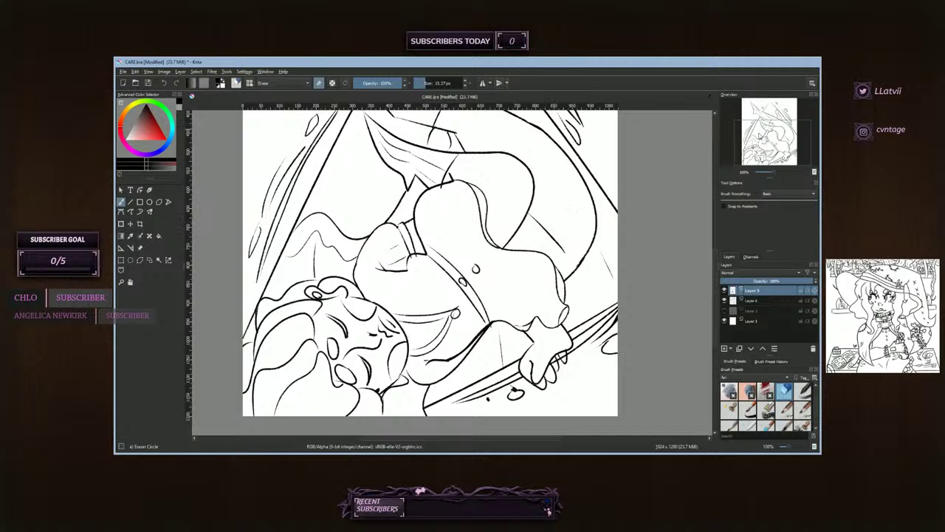
- Ink the lower hand and its cuff with Ink-7 Brush Rough at 6.64 px and Stabilizer smoothing, using the Layer 2 sketch as a temporary guide
{"action": "mouse_move", "coordinate": [766, 141]}
{"action": "left_mouse_down"}
{"action": "mouse_move", "coordinate": [763, 127]}
{"action": "mouse_move", "coordinate": [756, 147]}
{"action": "left_mouse_up"}
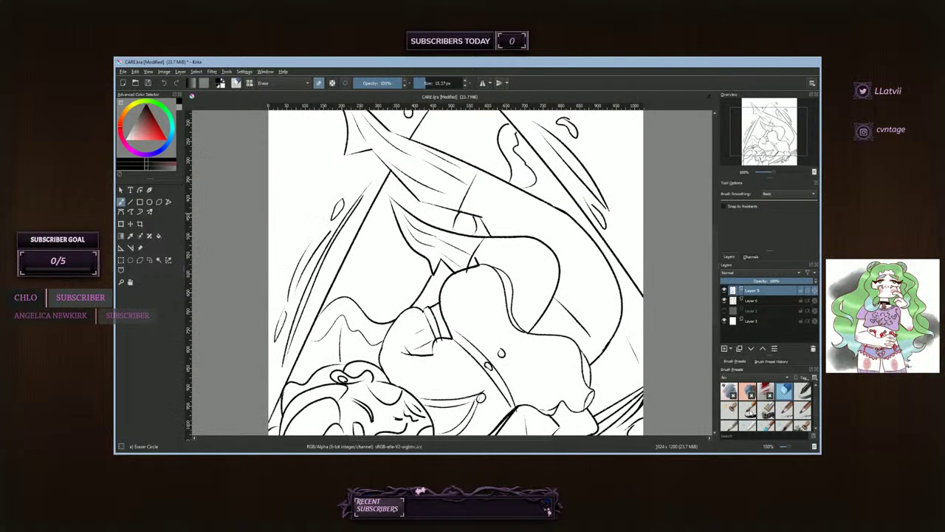
{"action": "left_click", "coordinate": [750, 411]}
{"action": "left_click", "coordinate": [423, 83]}
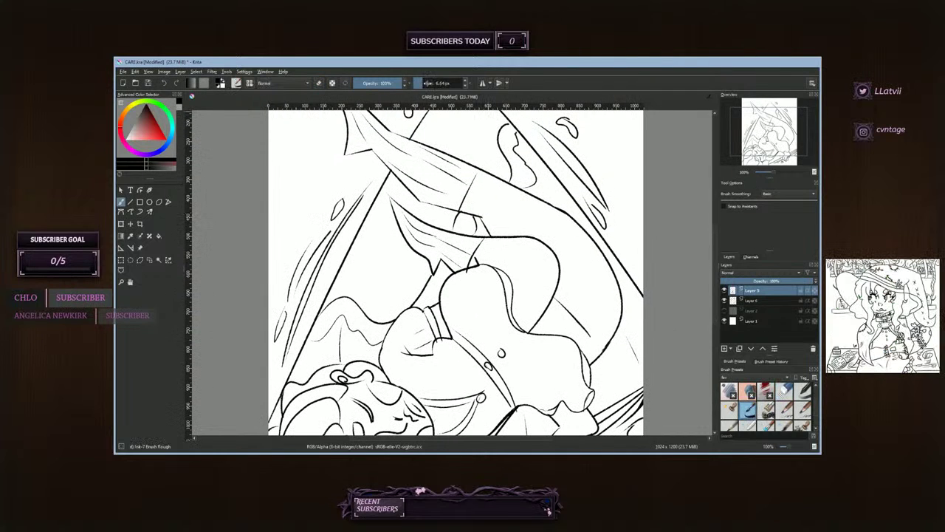
{"action": "left_click_drag", "start_coordinate": [752, 137], "coordinate": [763, 148]}
{"action": "left_click", "coordinate": [725, 311]}
{"action": "left_click", "coordinate": [713, 252]}
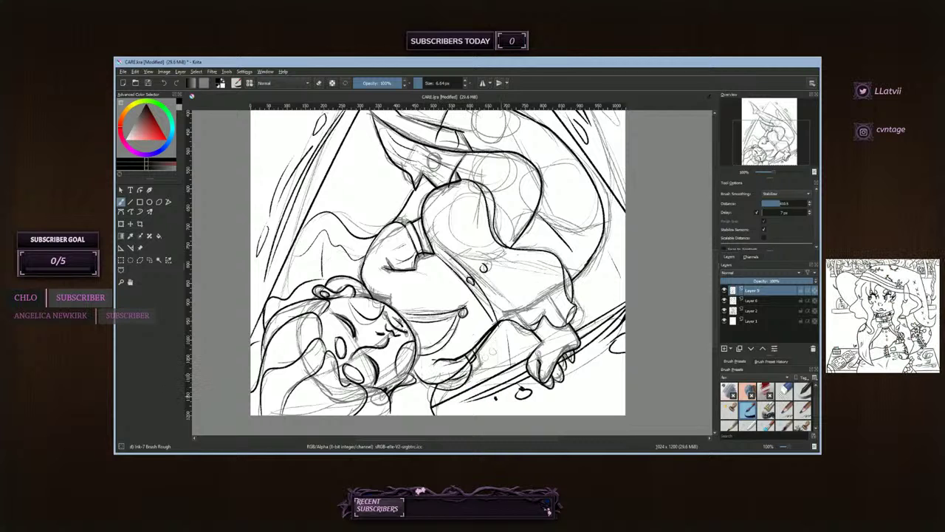
{"action": "left_click", "coordinate": [724, 311]}
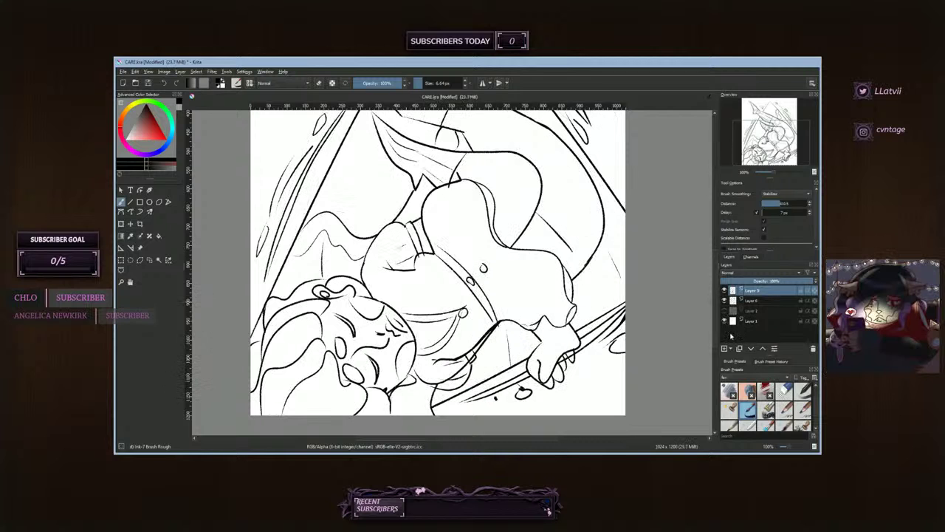
- Erase the overlapping lines around the lower hand with the Eraser Circle at 18.22 px and no brush smoothing
{"action": "left_click", "coordinate": [784, 390]}
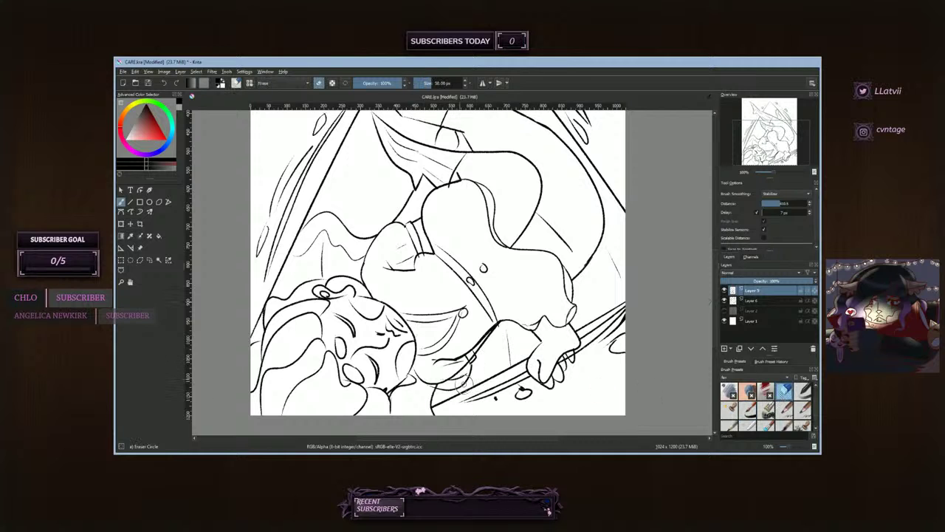
{"action": "left_click", "coordinate": [777, 174]}
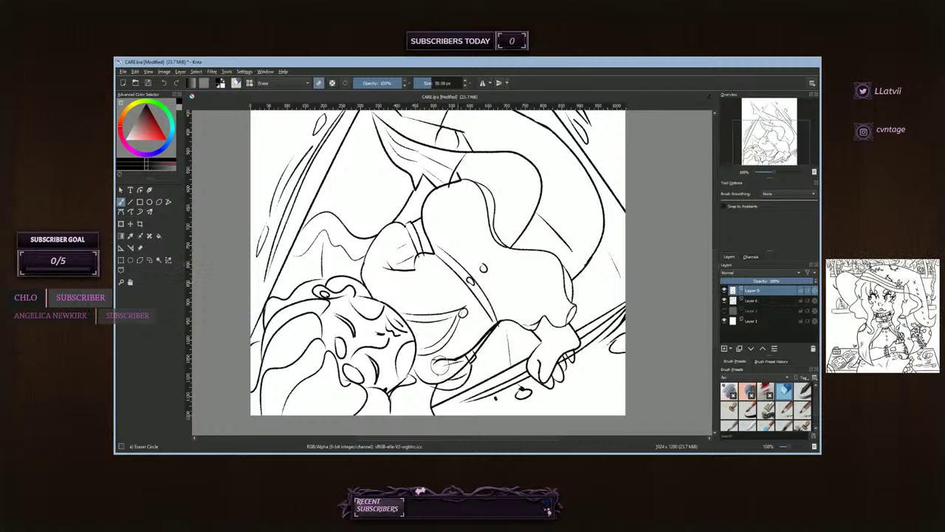
{"action": "left_click_drag", "start_coordinate": [439, 365], "coordinate": [453, 375]}
{"action": "left_click_drag", "start_coordinate": [431, 83], "coordinate": [426, 84]}
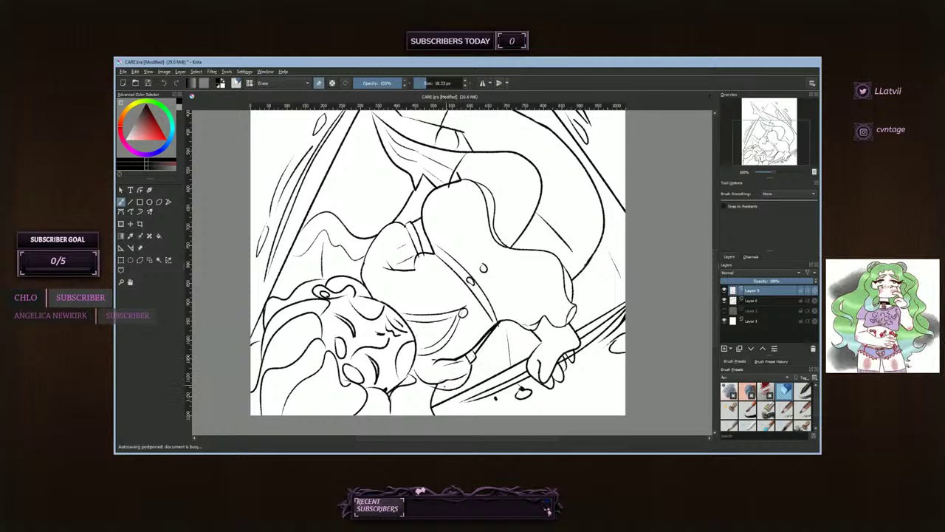
{"action": "left_click_drag", "start_coordinate": [432, 382], "coordinate": [443, 388]}
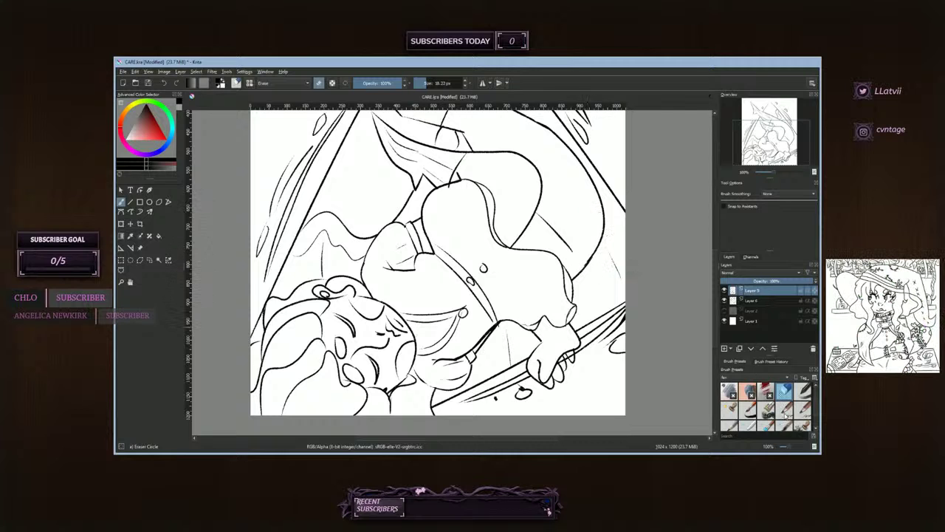
{"action": "left_click", "coordinate": [748, 409]}
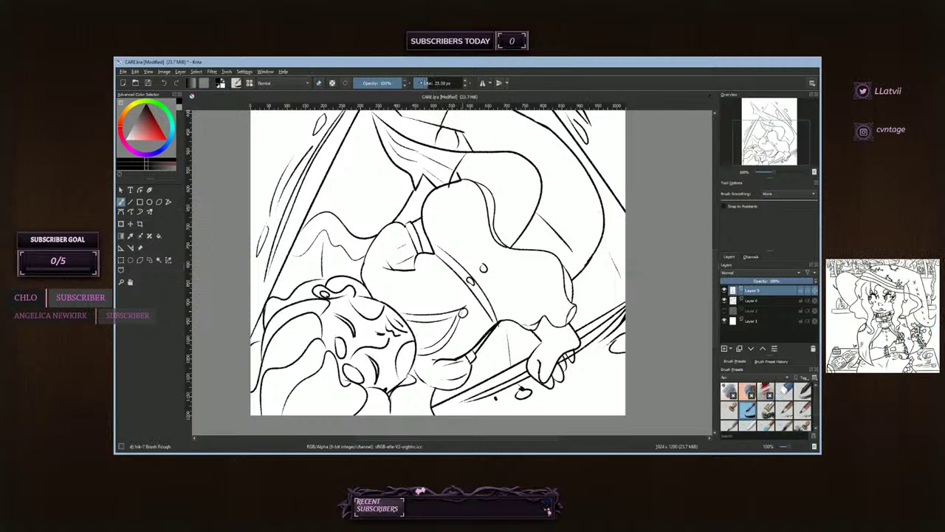
{"action": "left_click", "coordinate": [423, 84]}
{"action": "left_click", "coordinate": [465, 84]}
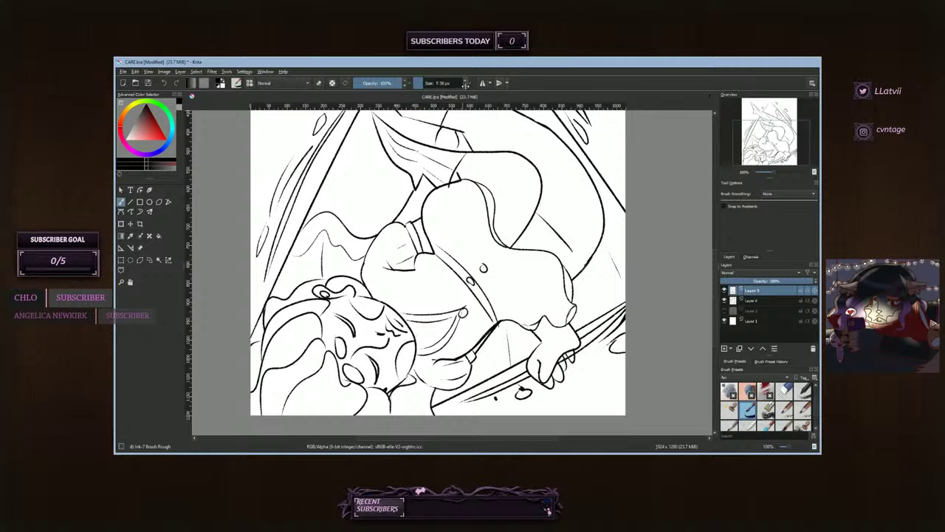
{"action": "left_click", "coordinate": [465, 86]}
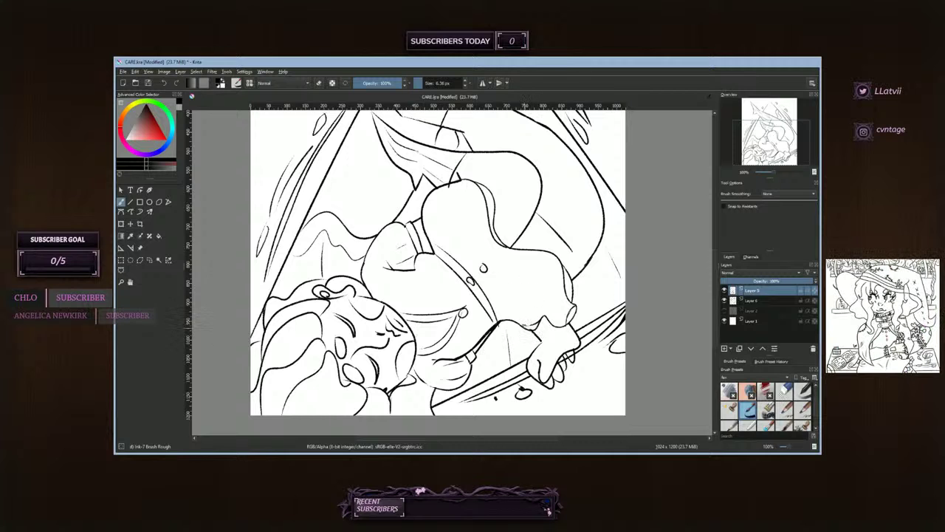
{"action": "left_click", "coordinate": [766, 221]}
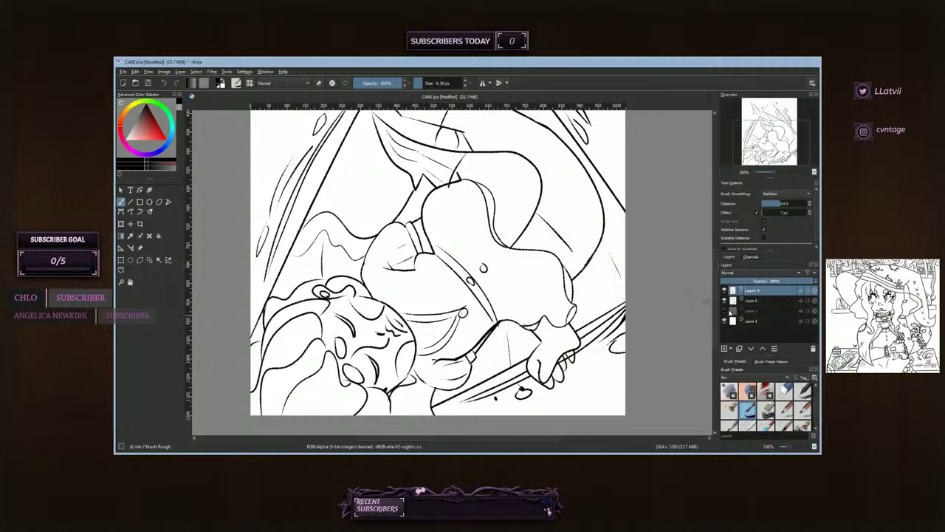
- Erase the stray dot and the mark on the small oval below the figure on the second line-art layer, using a 15.27 px unsmoothed Eraser Circle
{"action": "left_click", "coordinate": [784, 390]}
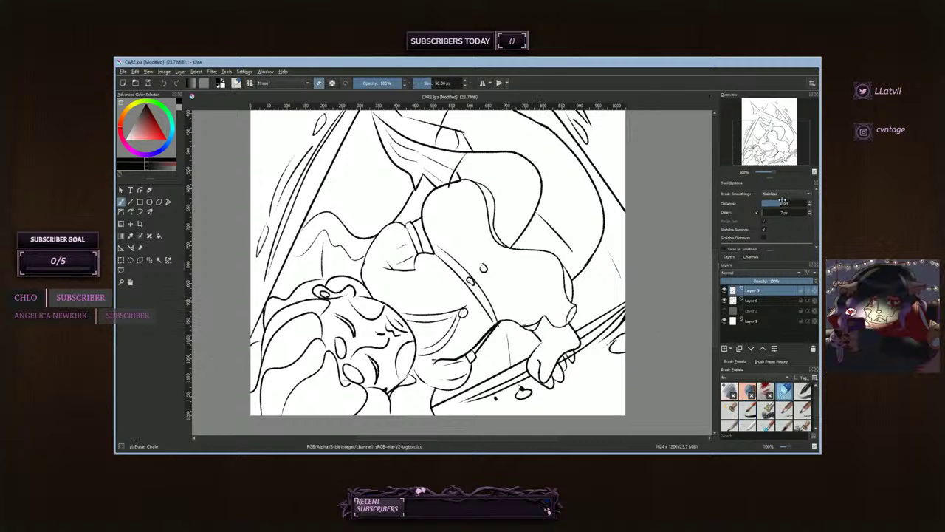
{"action": "left_click", "coordinate": [777, 174]}
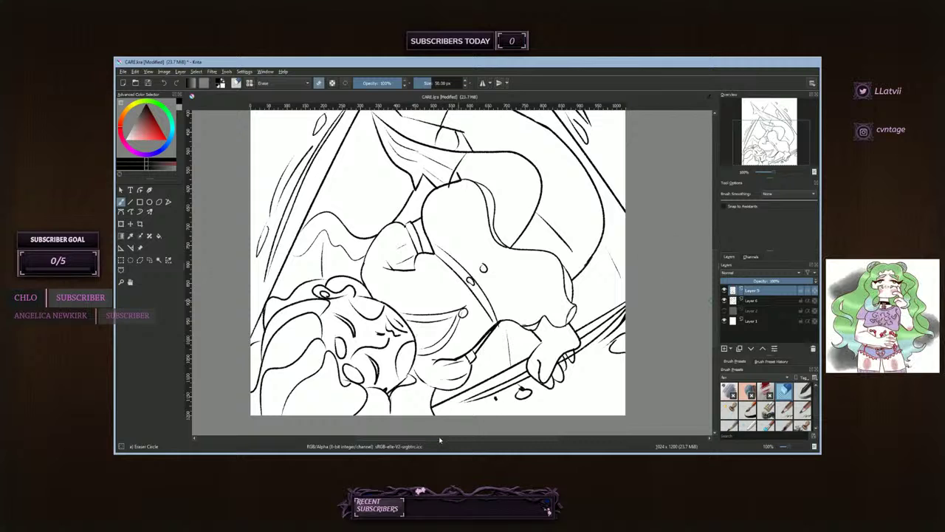
{"action": "left_click_drag", "start_coordinate": [427, 82], "coordinate": [420, 83]}
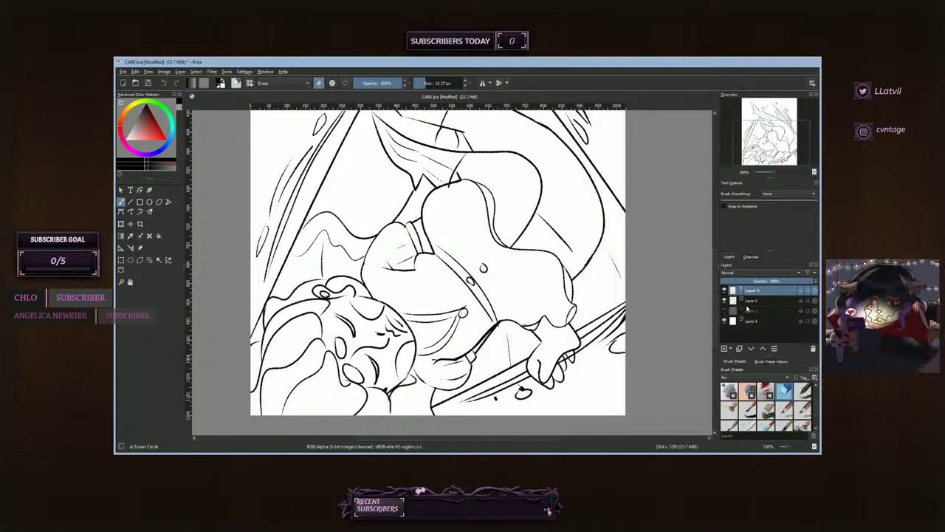
{"action": "left_click", "coordinate": [748, 302]}
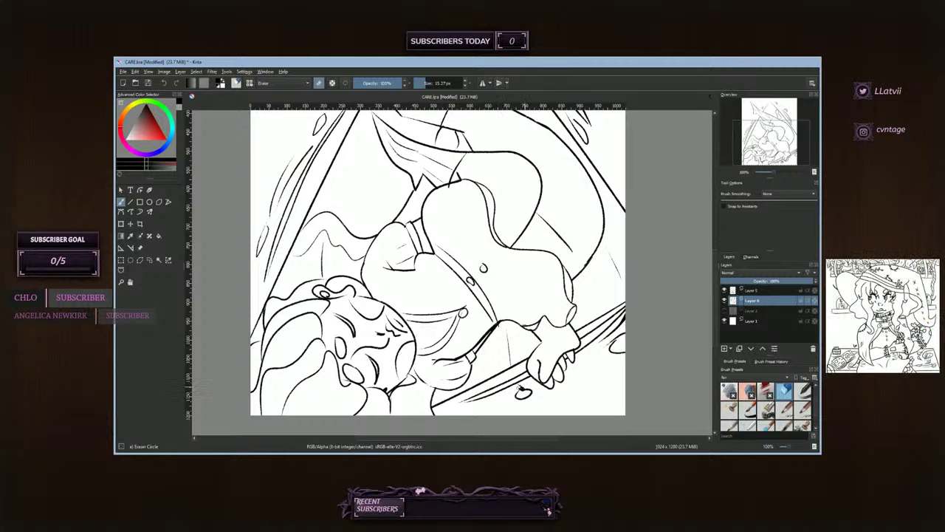
{"action": "left_click", "coordinate": [520, 387]}
{"action": "left_click", "coordinate": [522, 389]}
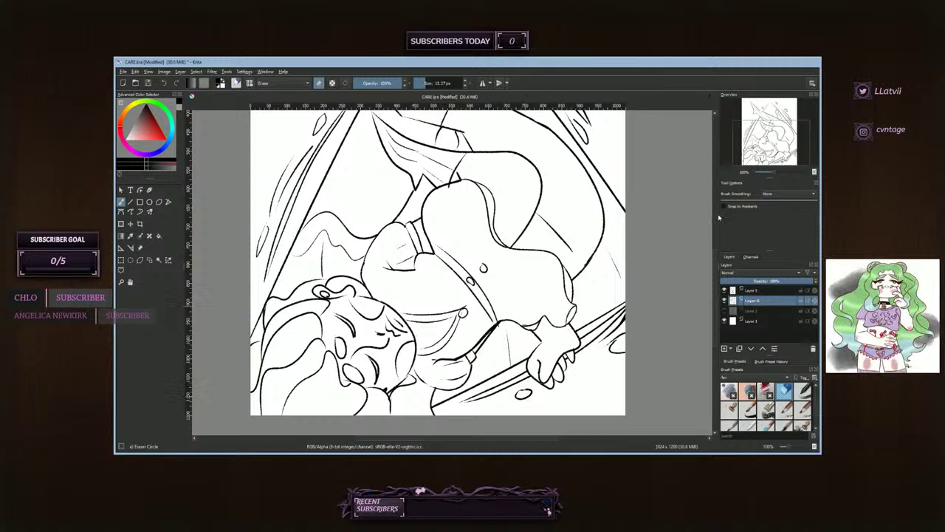
- Add a new paint layer directly above the hidden Layer 2 sketch and ready Ink-7 Brush Rough with Basic smoothing
{"action": "left_click_drag", "start_coordinate": [769, 151], "coordinate": [764, 128]}
{"action": "left_click", "coordinate": [753, 291]}
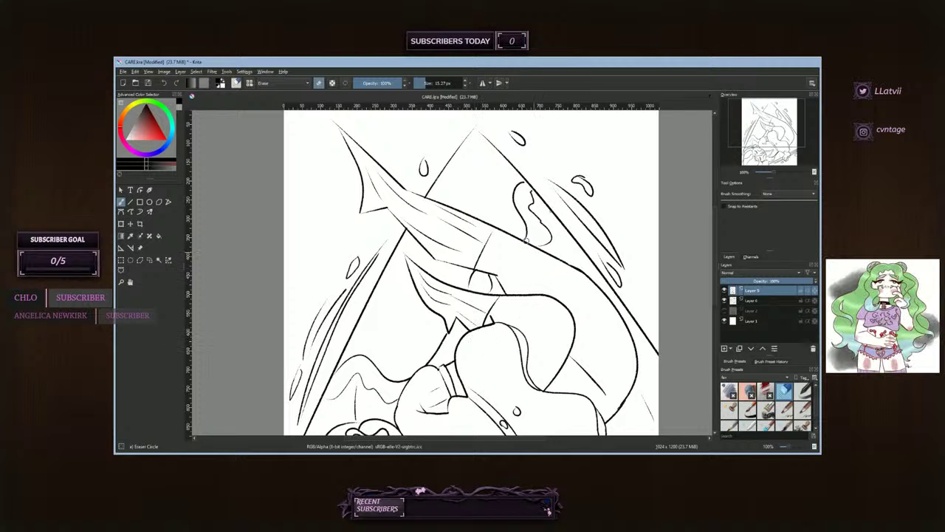
{"action": "left_click_drag", "start_coordinate": [774, 123], "coordinate": [774, 142]}
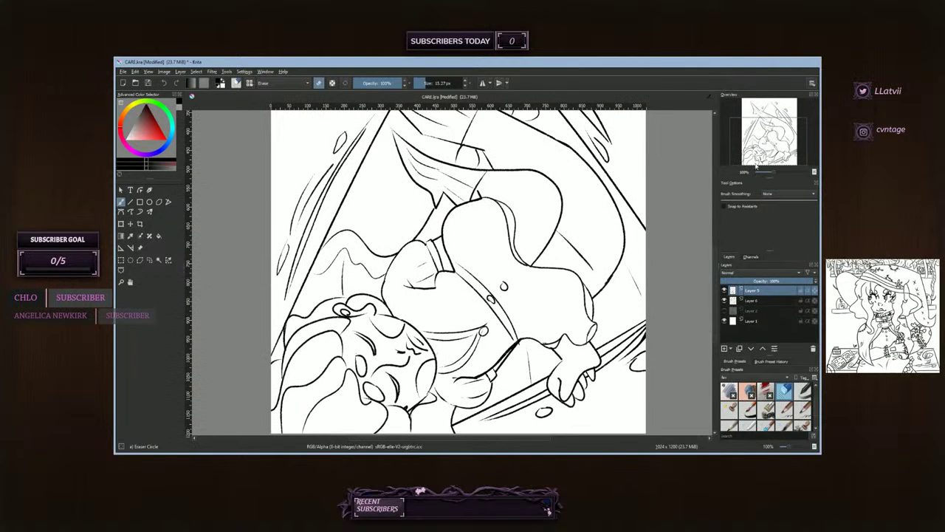
{"action": "left_click", "coordinate": [724, 347]}
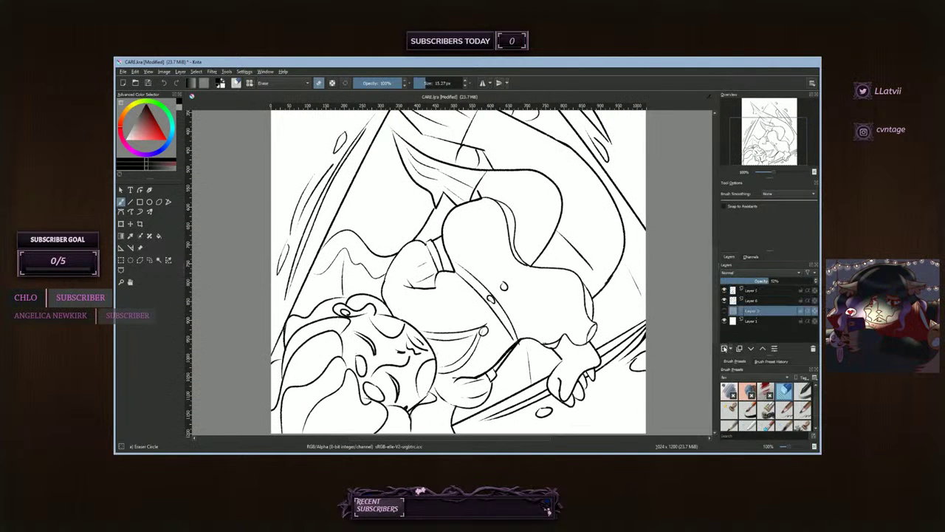
{"action": "left_click", "coordinate": [749, 409]}
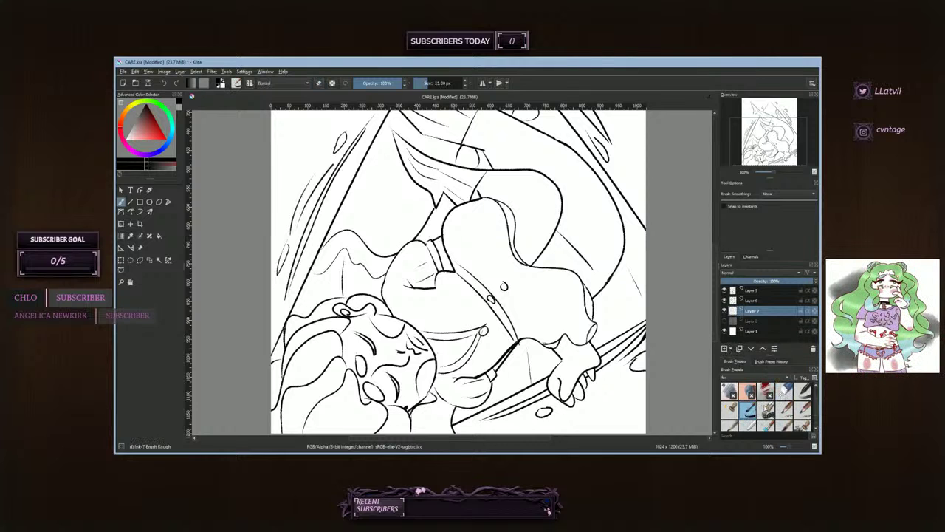
{"action": "left_click", "coordinate": [771, 193]}
{"action": "left_click", "coordinate": [772, 204]}
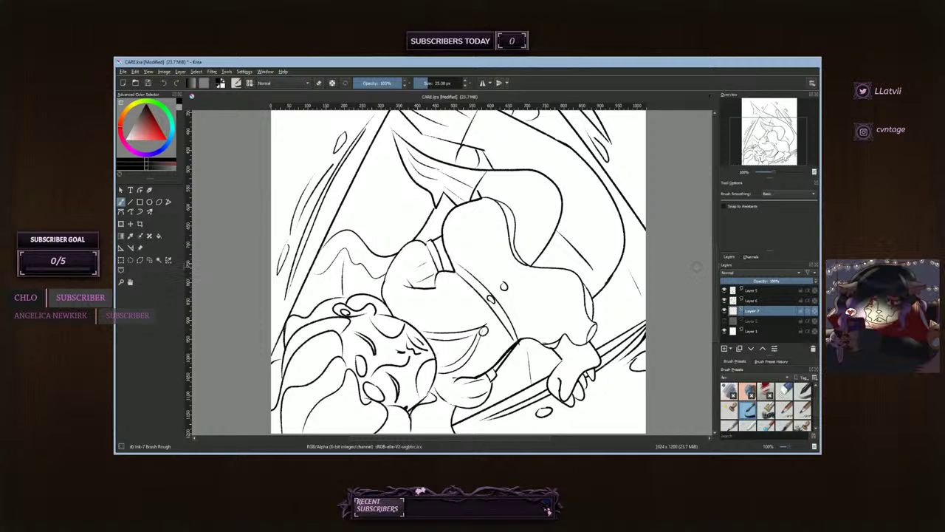
- Paint a cluster of blue palette swatches in the canvas's upper-left area: deep blue, periwinkle, slate blue, grey-blue, teal-blue and sky blue
{"action": "left_click", "coordinate": [168, 156]}
{"action": "left_click", "coordinate": [148, 131]}
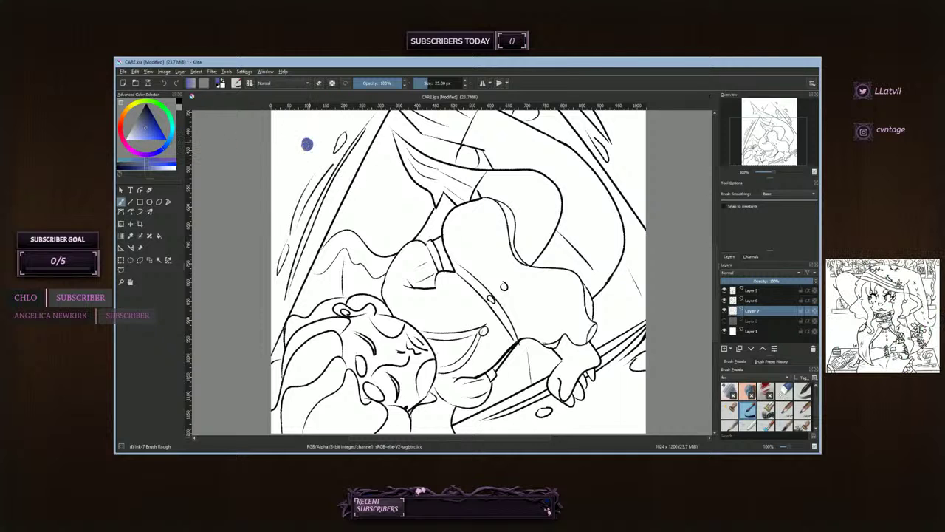
{"action": "left_click", "coordinate": [165, 129]}
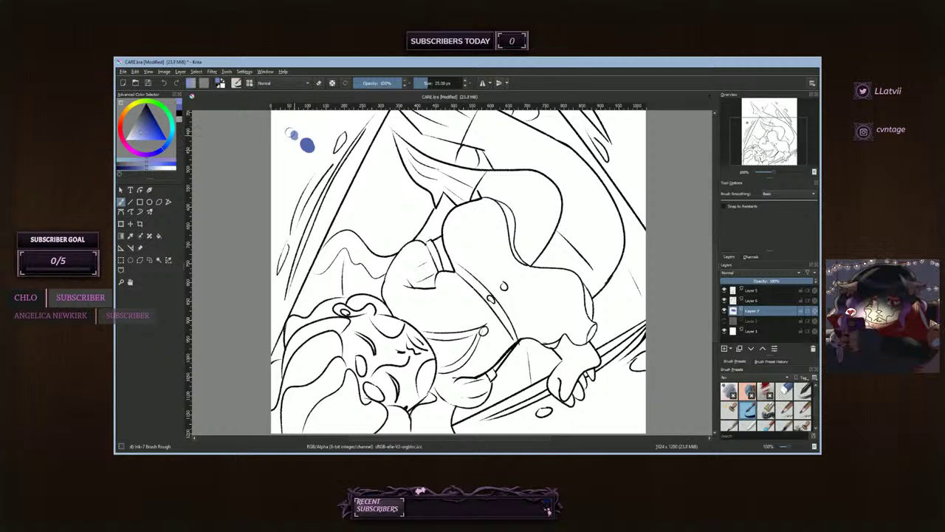
{"action": "left_click", "coordinate": [142, 128]}
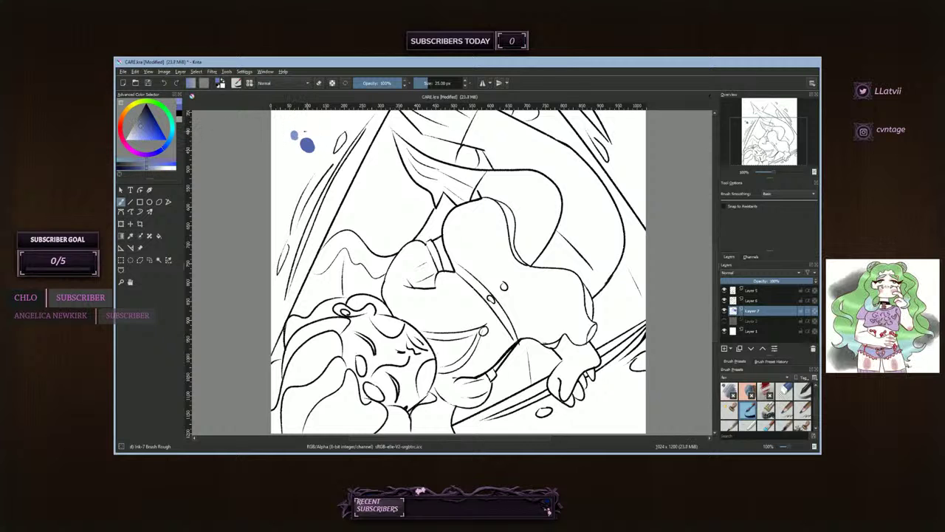
{"action": "left_click", "coordinate": [305, 131]}
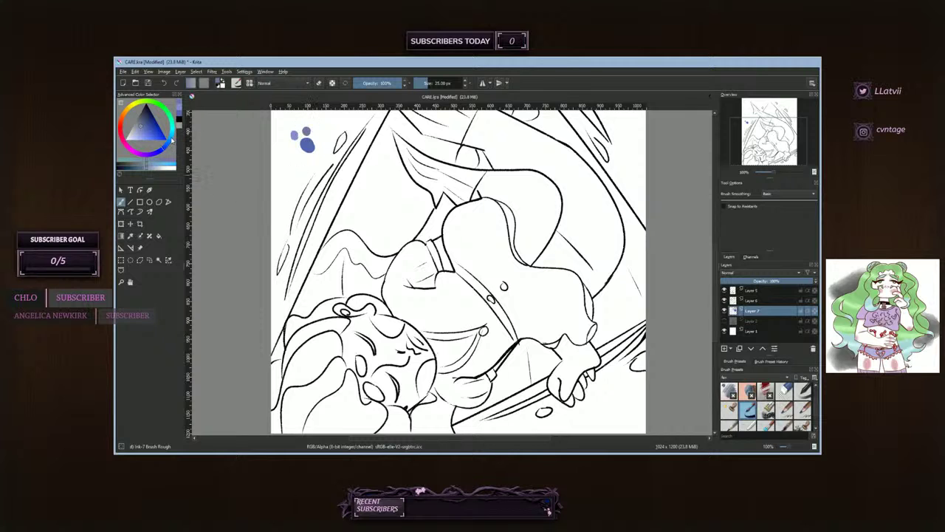
{"action": "left_click", "coordinate": [316, 136]}
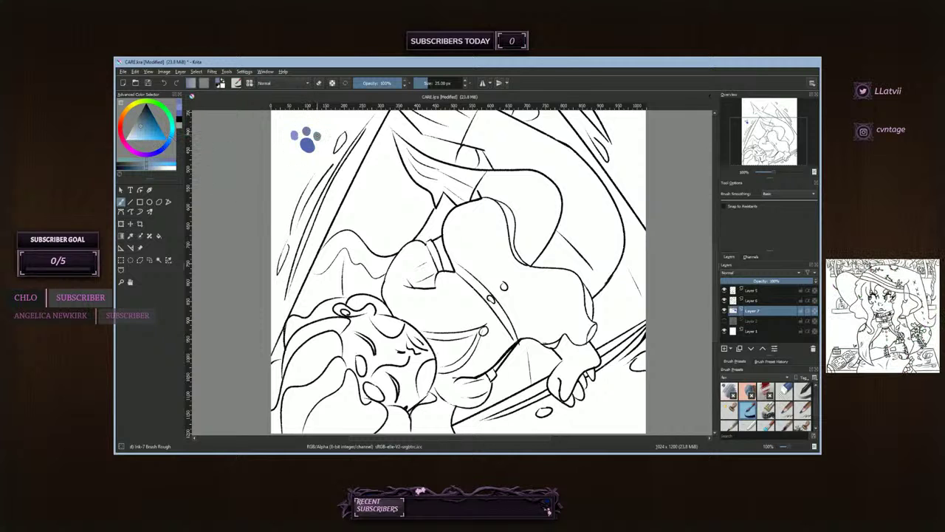
{"action": "left_click", "coordinate": [143, 130]}
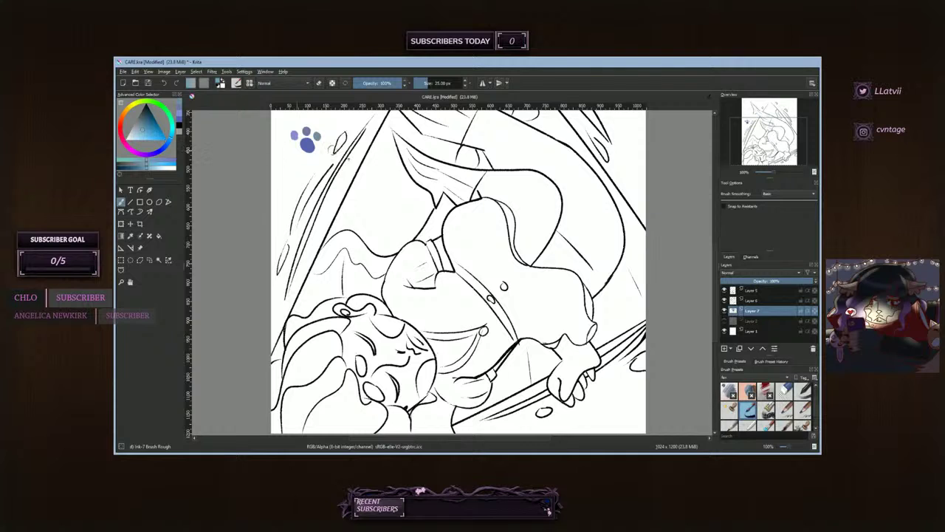
{"action": "left_click", "coordinate": [320, 146]}
{"action": "left_click", "coordinate": [144, 138]}
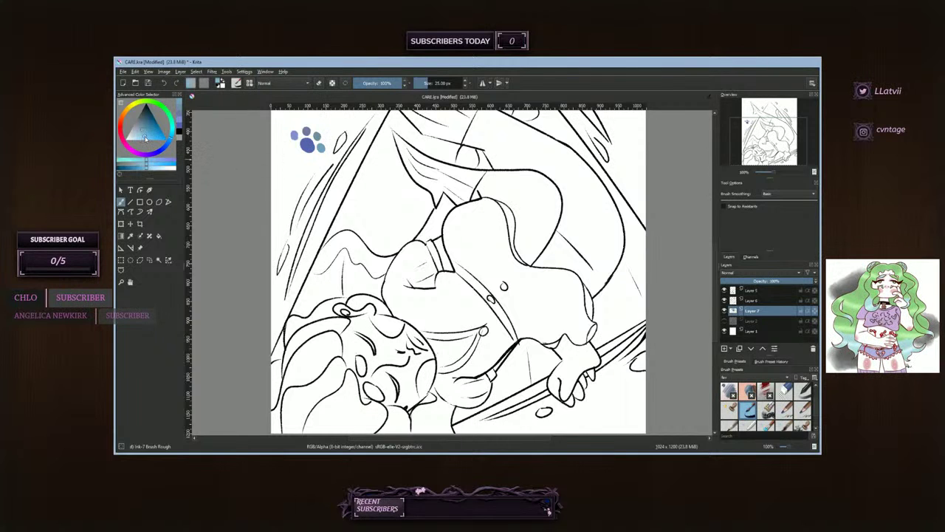
{"action": "left_click", "coordinate": [313, 161]}
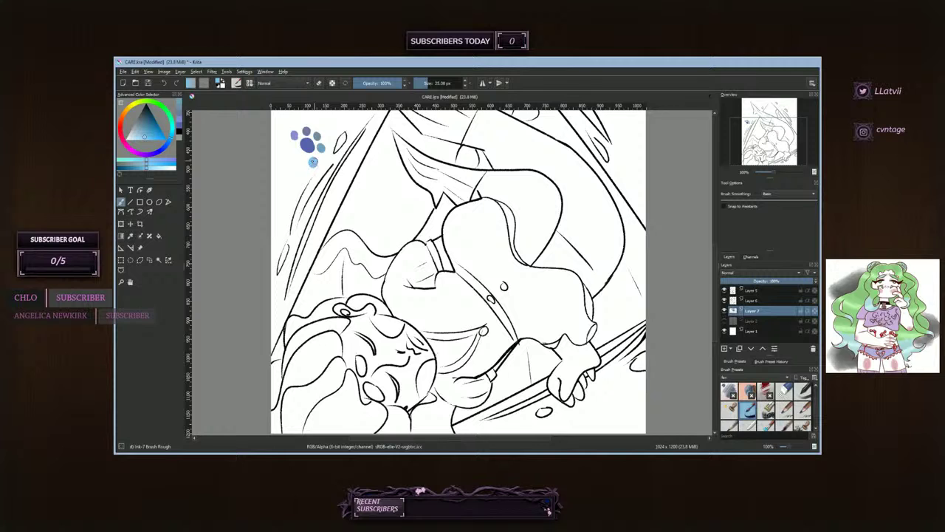
- Add bright pink, dusty pink and pale greyish-pink swatches around the deep-blue palette dot
{"action": "left_click", "coordinate": [127, 147]}
{"action": "left_click", "coordinate": [302, 161]}
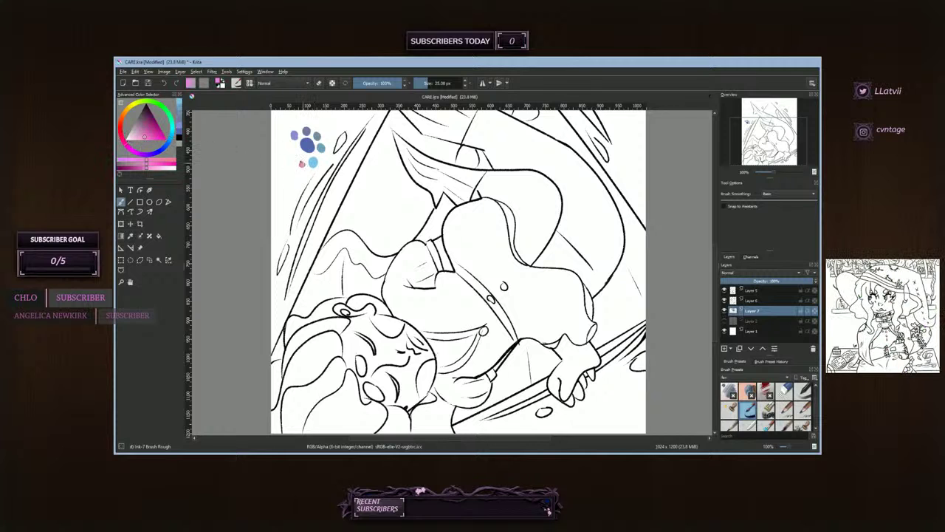
{"action": "left_click", "coordinate": [135, 136]}
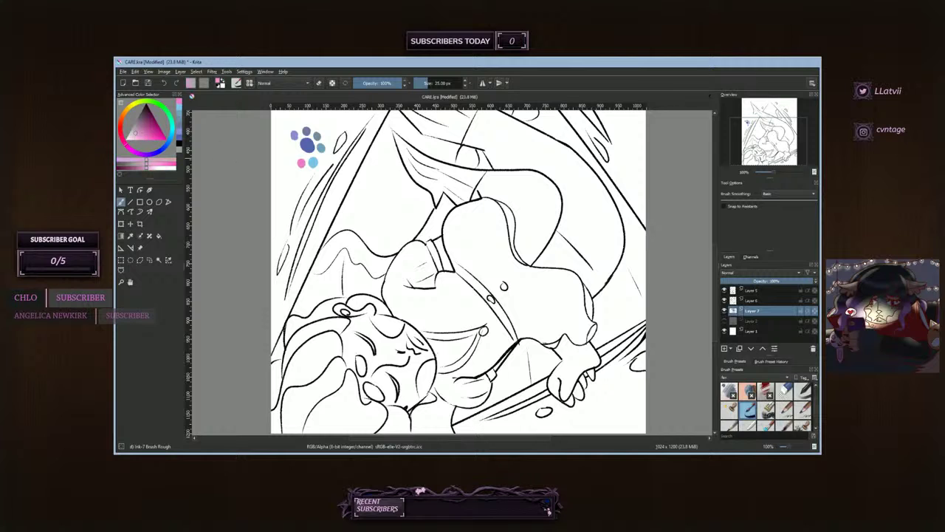
{"action": "left_click", "coordinate": [290, 157]}
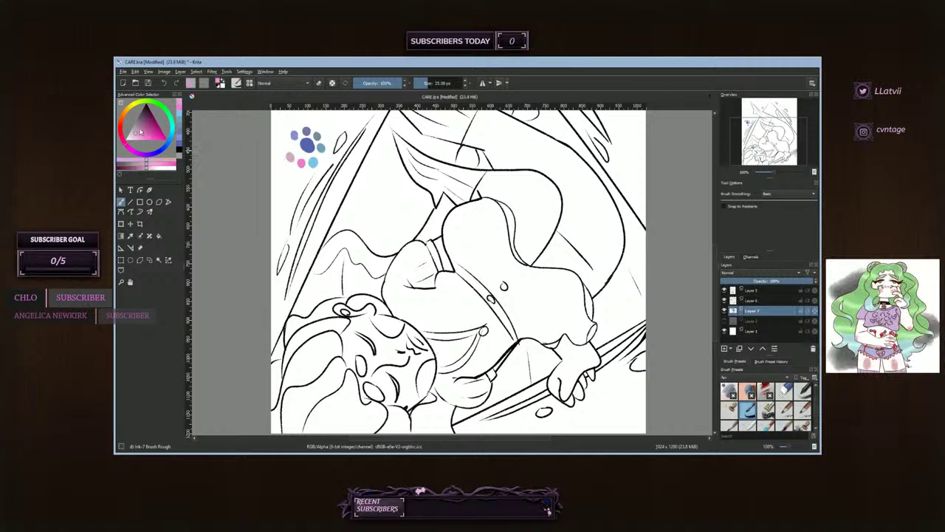
{"action": "left_click", "coordinate": [134, 136]}
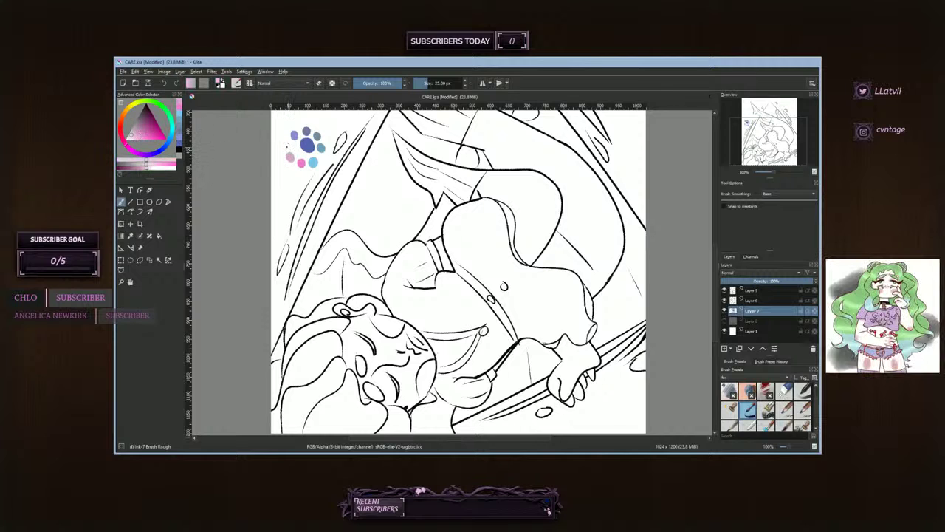
{"action": "left_click", "coordinate": [288, 146]}
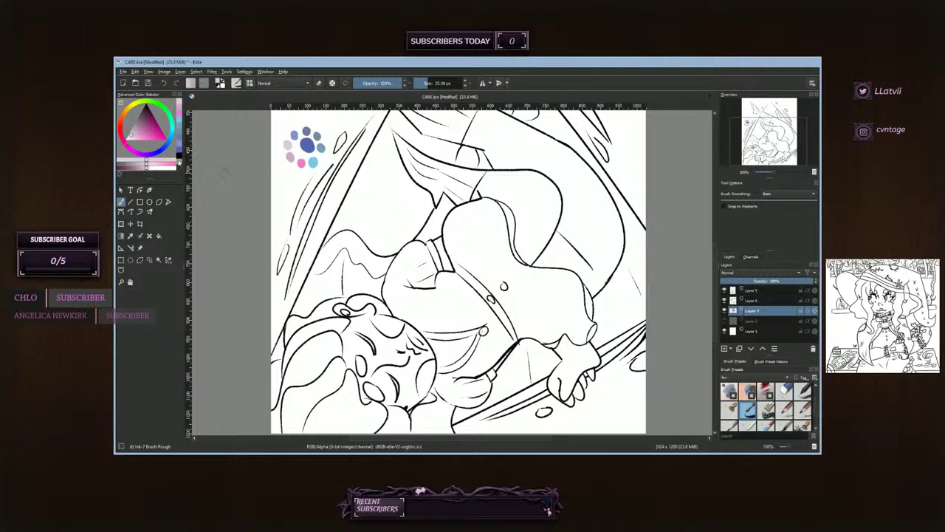
- Add a near-black swatch beside the pinks and a pale grey-teal swatch beside the blues
{"action": "left_click", "coordinate": [143, 115]}
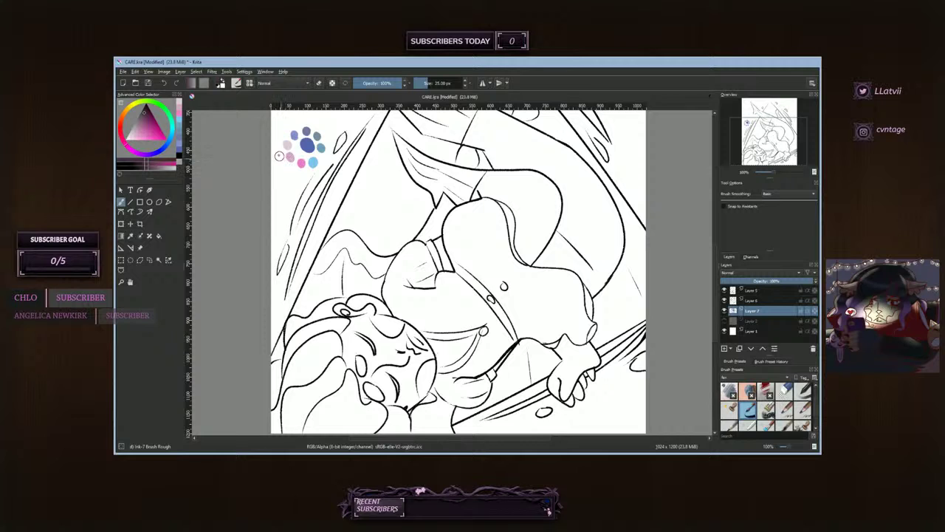
{"action": "left_click", "coordinate": [279, 155]}
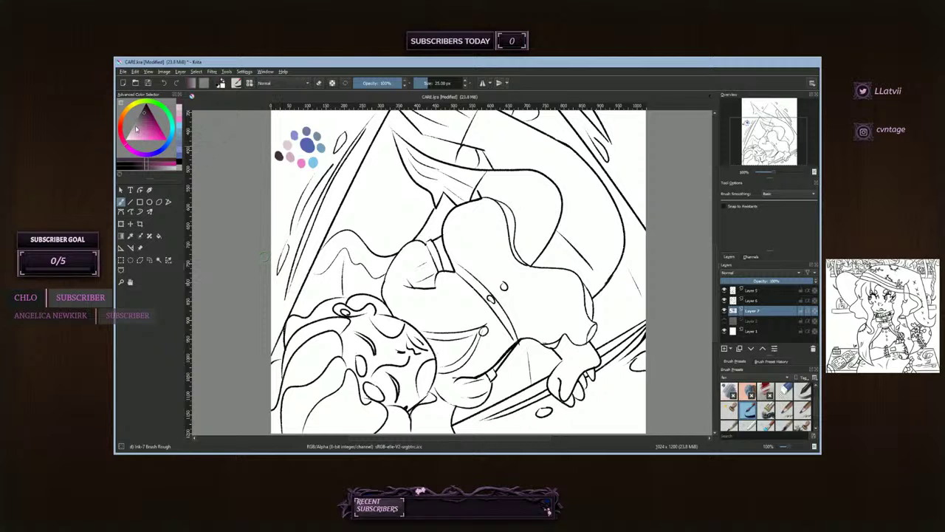
{"action": "left_click_drag", "start_coordinate": [136, 124], "coordinate": [130, 131]}
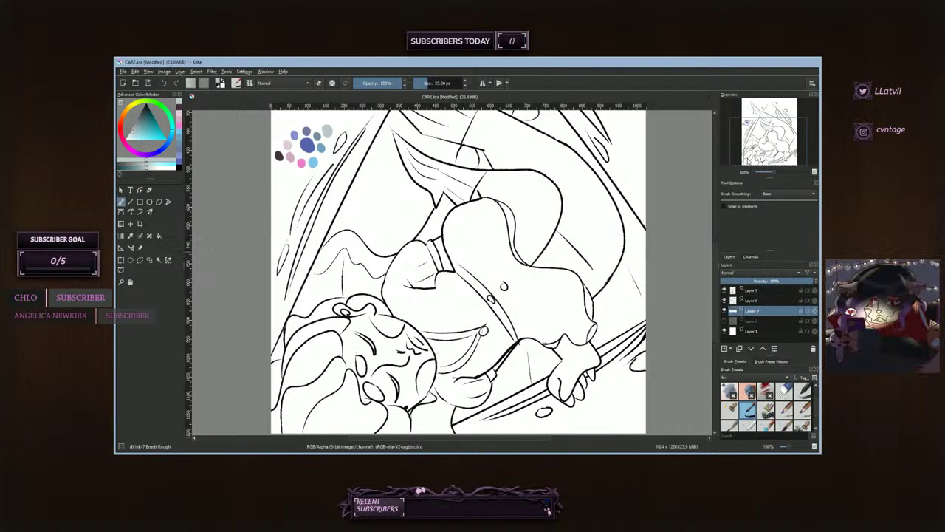
- Add a paint layer between the palette layer and the hidden sketch, and sample the deep-blue swatch for the brush
{"action": "left_click", "coordinate": [751, 323]}
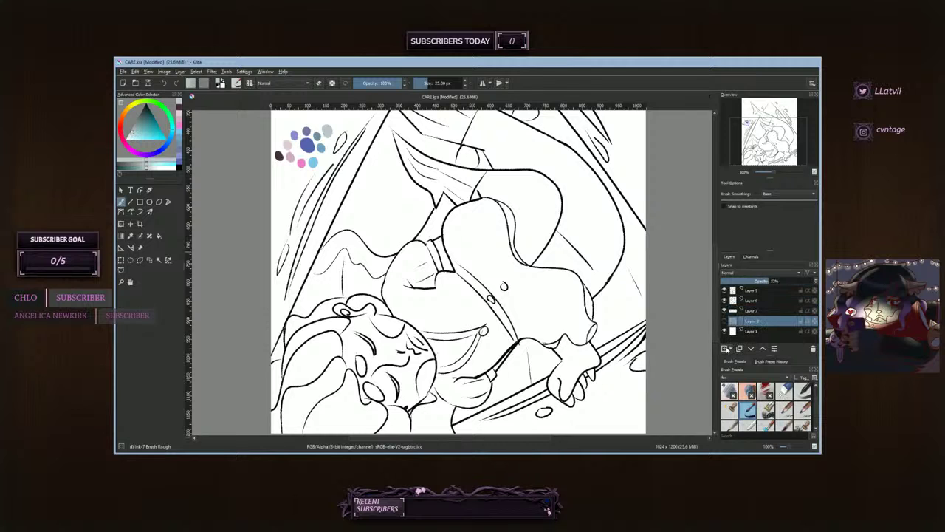
{"action": "left_click", "coordinate": [725, 348]}
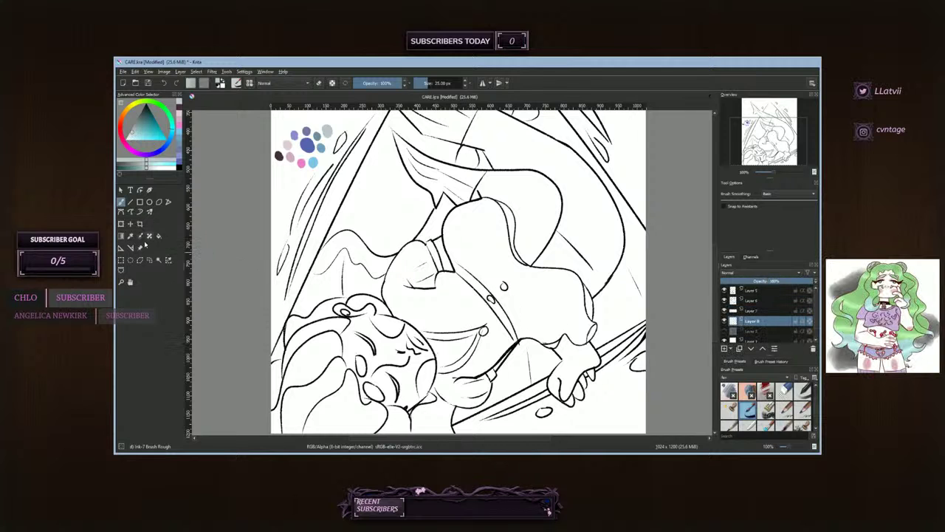
{"action": "left_click", "coordinate": [131, 237]}
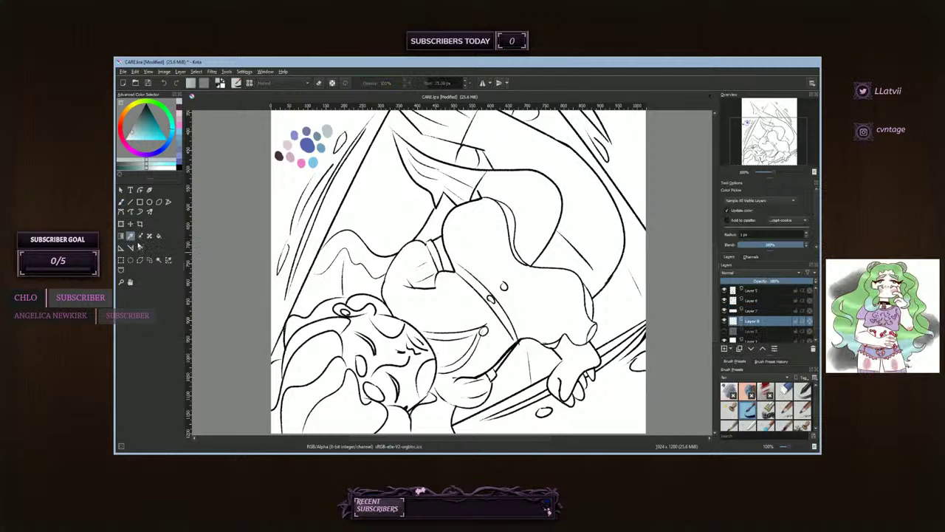
{"action": "left_click", "coordinate": [310, 144]}
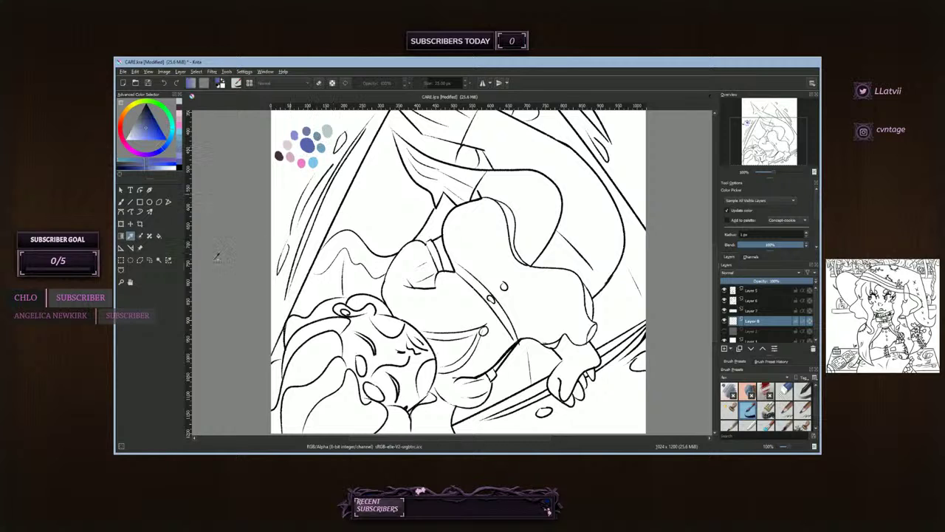
{"action": "left_click", "coordinate": [121, 200]}
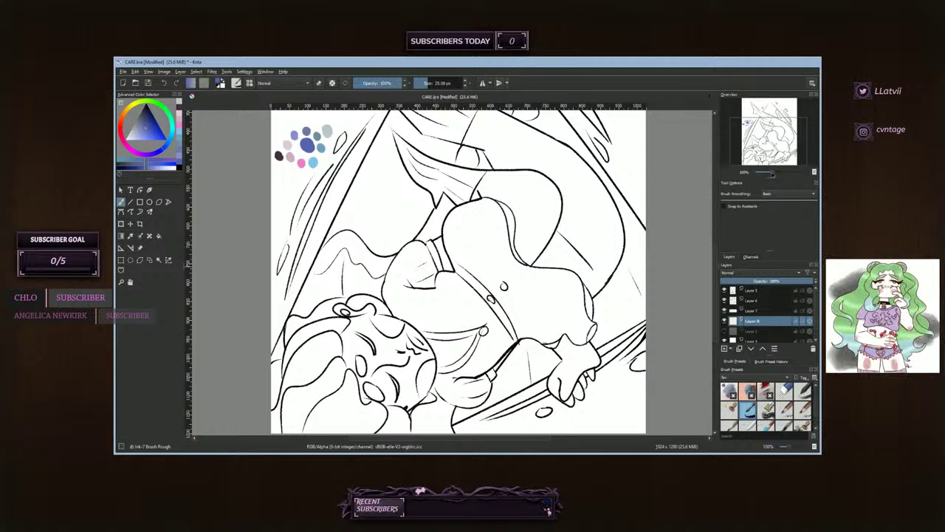
- Block in the enclosed area behind the curled-up figure with deep blue, using a much larger Ink-7 Brush Rough
{"action": "mouse_move", "coordinate": [771, 175]}
{"action": "left_mouse_down"}
{"action": "mouse_move", "coordinate": [761, 173]}
{"action": "mouse_move", "coordinate": [772, 174]}
{"action": "mouse_move", "coordinate": [773, 158]}
{"action": "left_mouse_up"}
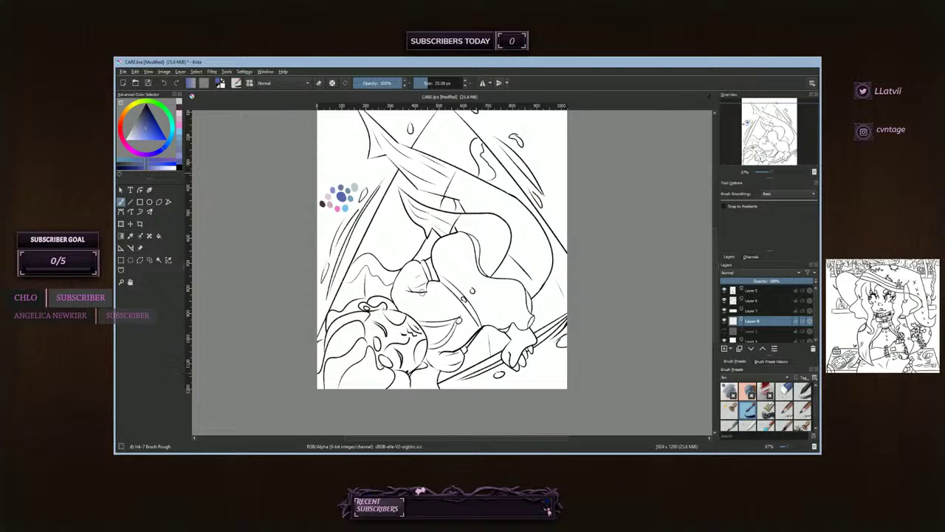
{"action": "mouse_move", "coordinate": [362, 267]}
{"action": "left_mouse_down"}
{"action": "mouse_move", "coordinate": [344, 300]}
{"action": "mouse_move", "coordinate": [360, 269]}
{"action": "mouse_move", "coordinate": [342, 298]}
{"action": "mouse_move", "coordinate": [353, 265]}
{"action": "mouse_move", "coordinate": [334, 304]}
{"action": "left_mouse_up"}
{"action": "mouse_move", "coordinate": [361, 268]}
{"action": "left_mouse_down"}
{"action": "mouse_move", "coordinate": [345, 310]}
{"action": "mouse_move", "coordinate": [374, 269]}
{"action": "mouse_move", "coordinate": [355, 300]}
{"action": "mouse_move", "coordinate": [367, 291]}
{"action": "mouse_move", "coordinate": [360, 304]}
{"action": "mouse_move", "coordinate": [405, 295]}
{"action": "mouse_move", "coordinate": [357, 272]}
{"action": "left_mouse_up"}
{"action": "left_click", "coordinate": [438, 82]}
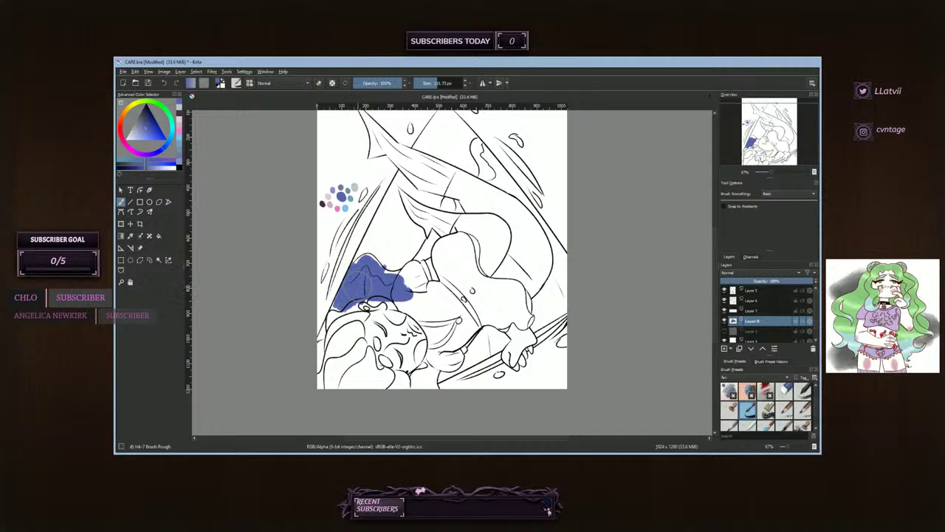
{"action": "mouse_move", "coordinate": [358, 287]}
{"action": "left_mouse_down"}
{"action": "mouse_move", "coordinate": [344, 313]}
{"action": "mouse_move", "coordinate": [334, 317]}
{"action": "mouse_move", "coordinate": [353, 288]}
{"action": "mouse_move", "coordinate": [329, 316]}
{"action": "mouse_move", "coordinate": [319, 353]}
{"action": "left_mouse_up"}
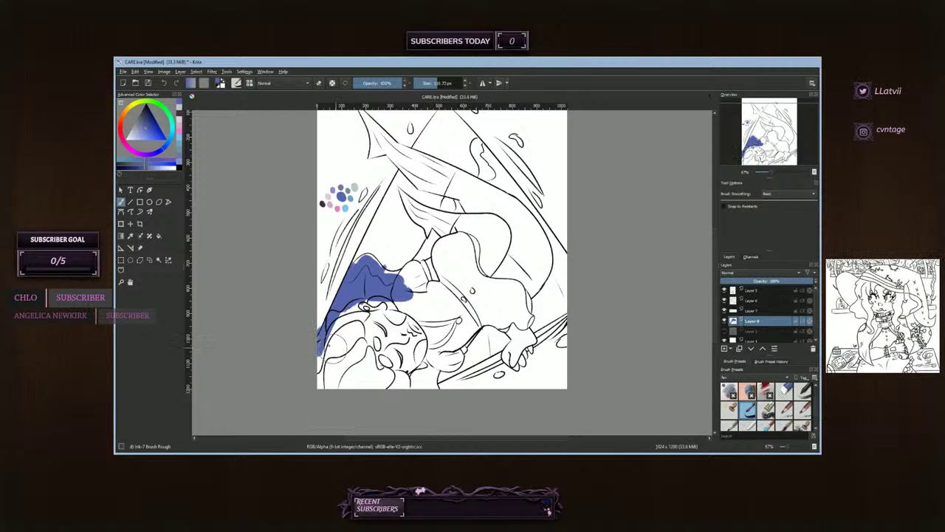
{"action": "mouse_move", "coordinate": [332, 350]}
{"action": "left_mouse_down"}
{"action": "mouse_move", "coordinate": [317, 324]}
{"action": "mouse_move", "coordinate": [330, 342]}
{"action": "left_mouse_up"}
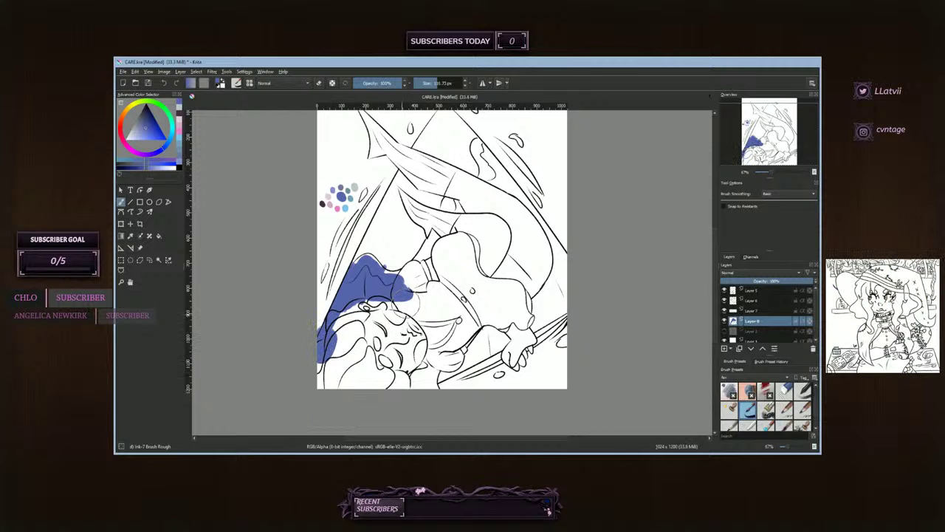
{"action": "mouse_move", "coordinate": [377, 280]}
{"action": "left_mouse_down"}
{"action": "mouse_move", "coordinate": [411, 271]}
{"action": "mouse_move", "coordinate": [432, 248]}
{"action": "mouse_move", "coordinate": [446, 191]}
{"action": "mouse_move", "coordinate": [473, 199]}
{"action": "mouse_move", "coordinate": [486, 174]}
{"action": "mouse_move", "coordinate": [469, 139]}
{"action": "mouse_move", "coordinate": [531, 229]}
{"action": "mouse_move", "coordinate": [541, 220]}
{"action": "mouse_move", "coordinate": [564, 273]}
{"action": "mouse_move", "coordinate": [546, 244]}
{"action": "mouse_move", "coordinate": [565, 275]}
{"action": "mouse_move", "coordinate": [562, 310]}
{"action": "mouse_move", "coordinate": [535, 325]}
{"action": "left_mouse_up"}
{"action": "mouse_move", "coordinate": [554, 274]}
{"action": "left_mouse_down"}
{"action": "mouse_move", "coordinate": [522, 334]}
{"action": "mouse_move", "coordinate": [475, 356]}
{"action": "mouse_move", "coordinate": [484, 319]}
{"action": "mouse_move", "coordinate": [427, 385]}
{"action": "left_mouse_up"}
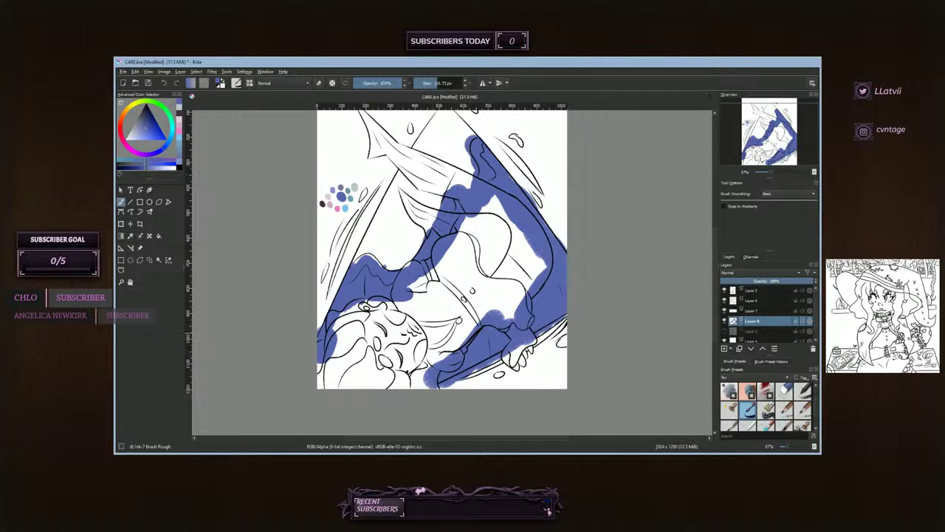
- Erase the blue that spills over the figure's body, arms and tail and beyond the outer lines with Eraser Circle
{"action": "left_click", "coordinate": [785, 390]}
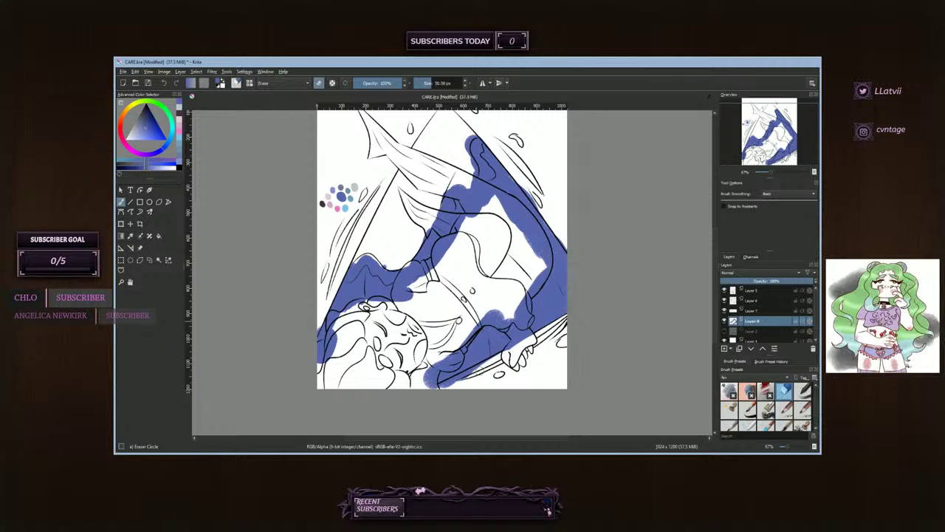
{"action": "mouse_move", "coordinate": [489, 362]}
{"action": "left_mouse_down"}
{"action": "mouse_move", "coordinate": [443, 386]}
{"action": "mouse_move", "coordinate": [428, 373]}
{"action": "mouse_move", "coordinate": [450, 363]}
{"action": "mouse_move", "coordinate": [469, 328]}
{"action": "mouse_move", "coordinate": [491, 313]}
{"action": "mouse_move", "coordinate": [497, 322]}
{"action": "mouse_move", "coordinate": [523, 316]}
{"action": "mouse_move", "coordinate": [517, 285]}
{"action": "left_mouse_up"}
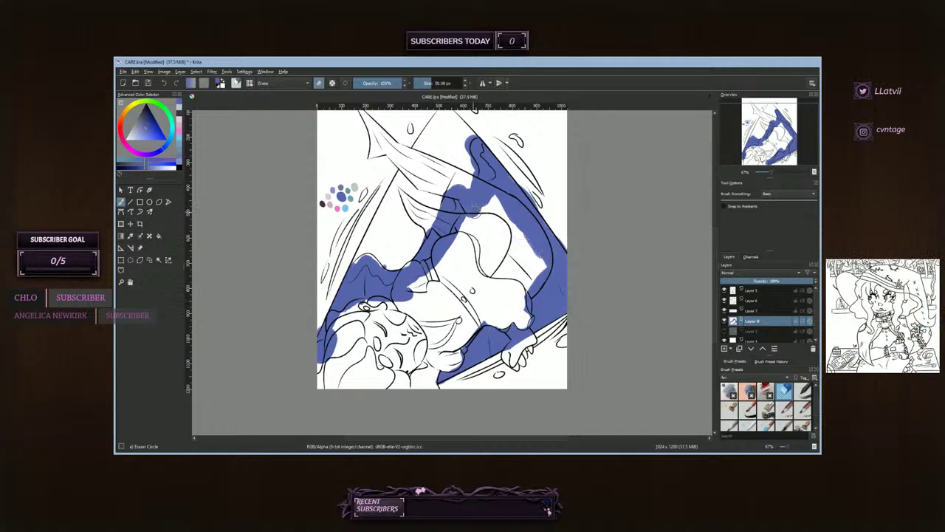
{"action": "mouse_move", "coordinate": [474, 207]}
{"action": "left_mouse_down"}
{"action": "mouse_move", "coordinate": [455, 185]}
{"action": "mouse_move", "coordinate": [475, 206]}
{"action": "mouse_move", "coordinate": [470, 214]}
{"action": "mouse_move", "coordinate": [470, 200]}
{"action": "mouse_move", "coordinate": [451, 184]}
{"action": "mouse_move", "coordinate": [496, 206]}
{"action": "mouse_move", "coordinate": [486, 189]}
{"action": "mouse_move", "coordinate": [524, 232]}
{"action": "mouse_move", "coordinate": [515, 203]}
{"action": "mouse_move", "coordinate": [540, 239]}
{"action": "mouse_move", "coordinate": [533, 287]}
{"action": "left_mouse_up"}
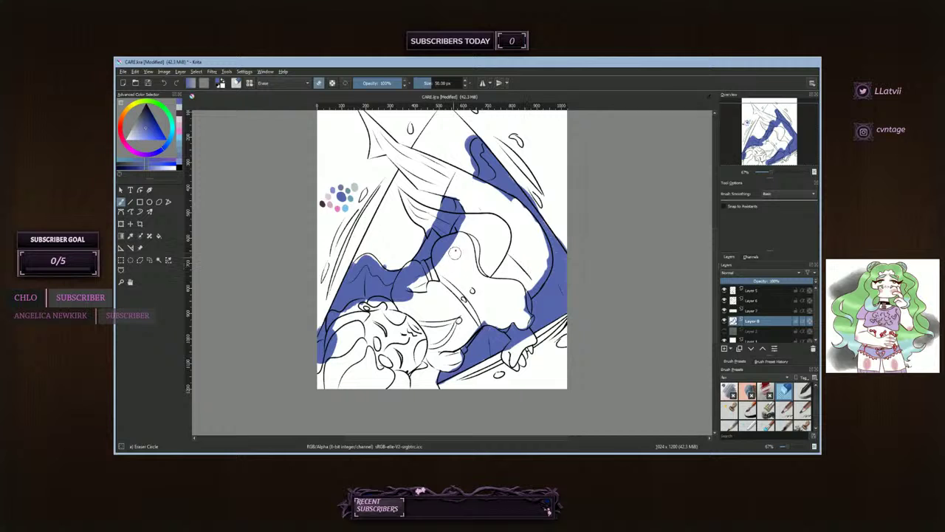
{"action": "mouse_move", "coordinate": [455, 253]}
{"action": "left_mouse_down"}
{"action": "mouse_move", "coordinate": [439, 258]}
{"action": "mouse_move", "coordinate": [465, 234]}
{"action": "mouse_move", "coordinate": [449, 220]}
{"action": "mouse_move", "coordinate": [448, 230]}
{"action": "mouse_move", "coordinate": [450, 216]}
{"action": "left_mouse_up"}
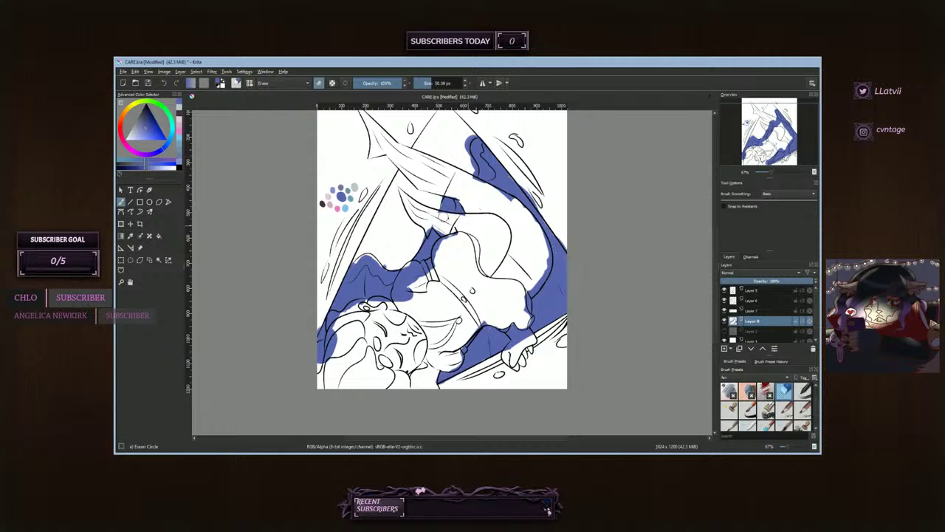
{"action": "mouse_move", "coordinate": [438, 260]}
{"action": "left_mouse_down"}
{"action": "mouse_move", "coordinate": [416, 280]}
{"action": "mouse_move", "coordinate": [413, 268]}
{"action": "mouse_move", "coordinate": [398, 290]}
{"action": "mouse_move", "coordinate": [402, 299]}
{"action": "mouse_move", "coordinate": [414, 288]}
{"action": "mouse_move", "coordinate": [400, 296]}
{"action": "mouse_move", "coordinate": [439, 279]}
{"action": "mouse_move", "coordinate": [424, 268]}
{"action": "mouse_move", "coordinate": [448, 269]}
{"action": "mouse_move", "coordinate": [442, 262]}
{"action": "mouse_move", "coordinate": [445, 278]}
{"action": "left_mouse_up"}
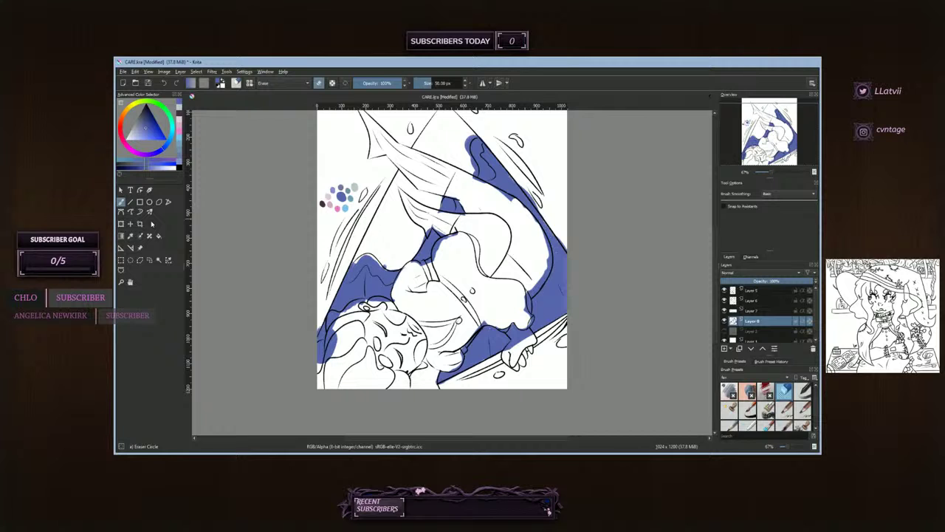
- Sample the light-blue palette swatch and set Ink-7 Brush Rough to a small size of 9.33 px
{"action": "left_click", "coordinate": [132, 237]}
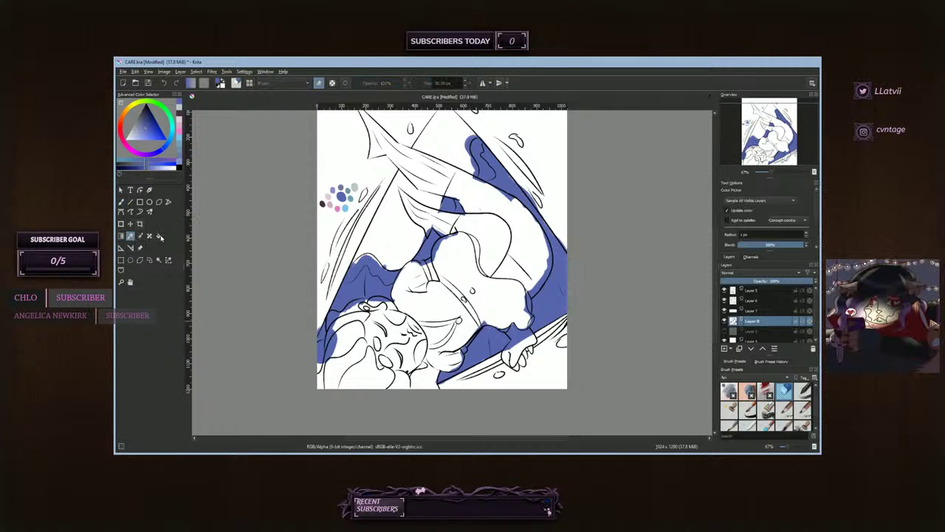
{"action": "left_click", "coordinate": [347, 207]}
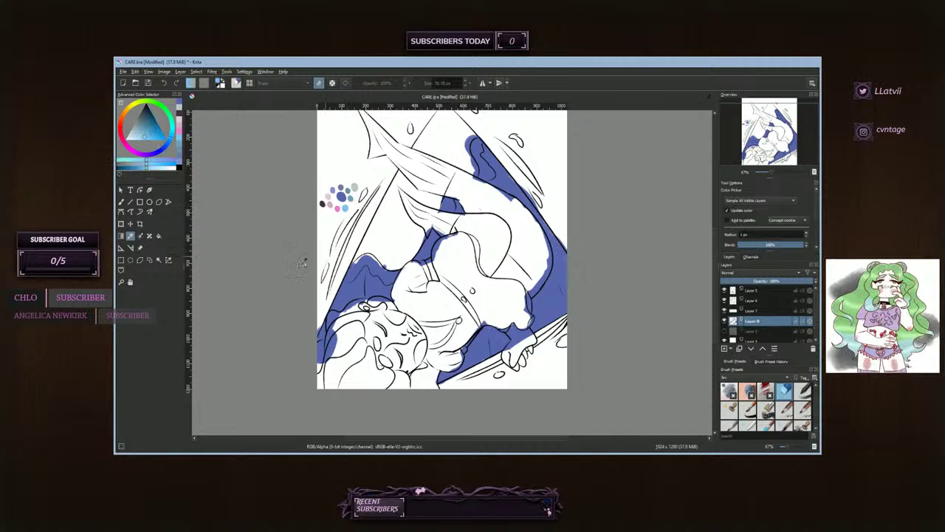
{"action": "left_click", "coordinate": [122, 201]}
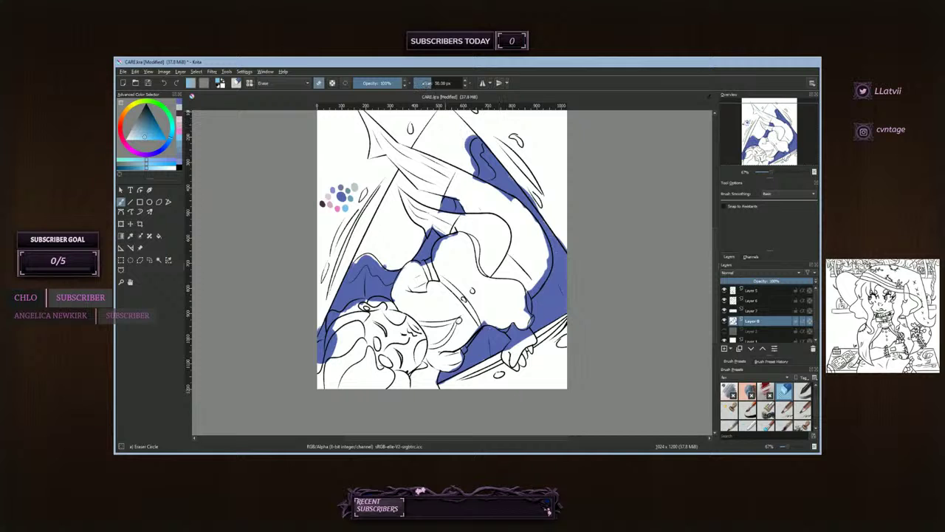
{"action": "left_click", "coordinate": [748, 408]}
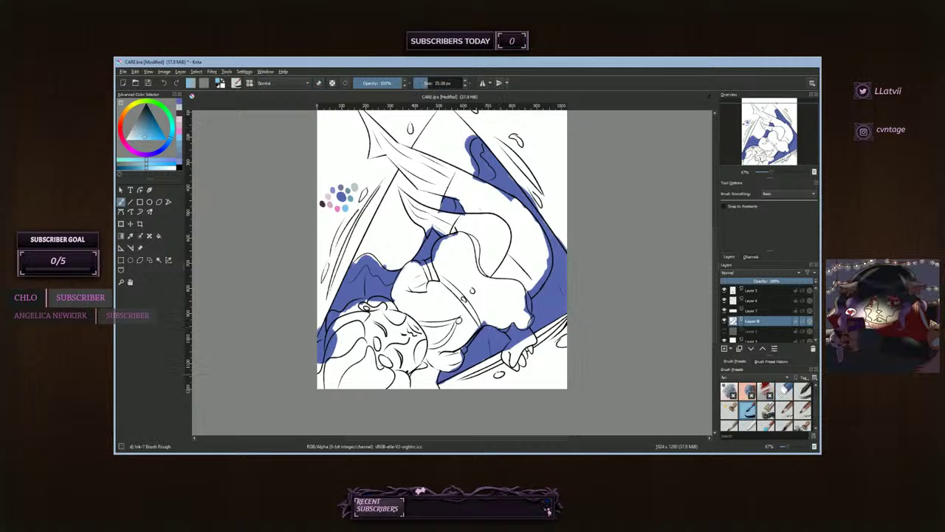
{"action": "left_click", "coordinate": [423, 83]}
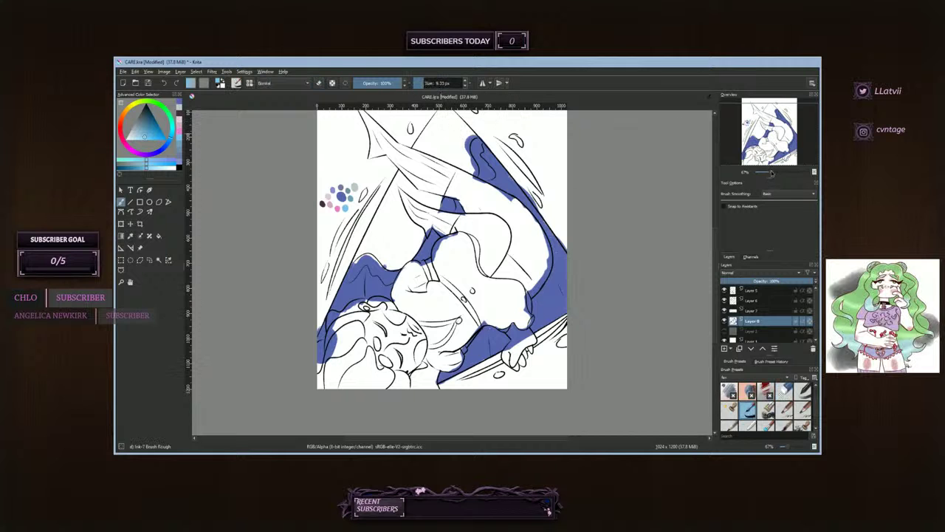
- Fill the wavy band along the upper edge of the deep-blue area above the head with light blue
{"action": "left_click_drag", "start_coordinate": [771, 172], "coordinate": [763, 149]}
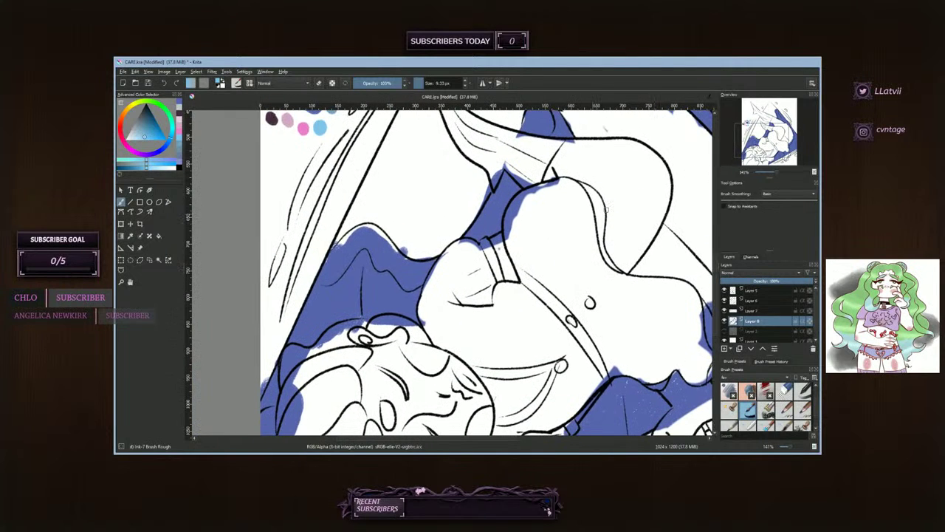
{"action": "mouse_move", "coordinate": [337, 255]}
{"action": "left_mouse_down"}
{"action": "mouse_move", "coordinate": [331, 266]}
{"action": "mouse_move", "coordinate": [347, 244]}
{"action": "mouse_move", "coordinate": [336, 279]}
{"action": "mouse_move", "coordinate": [361, 243]}
{"action": "mouse_move", "coordinate": [334, 257]}
{"action": "mouse_move", "coordinate": [348, 236]}
{"action": "mouse_move", "coordinate": [327, 275]}
{"action": "left_mouse_up"}
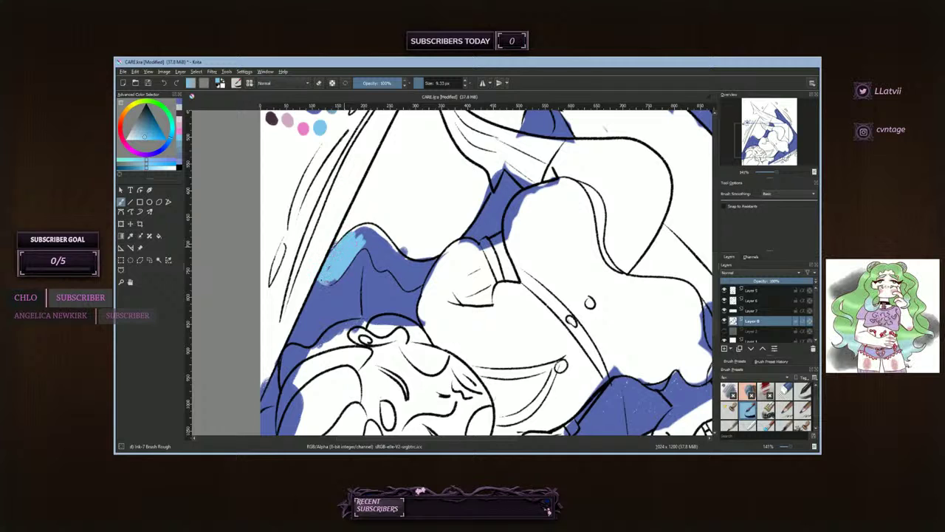
{"action": "left_click_drag", "start_coordinate": [335, 279], "coordinate": [331, 285]}
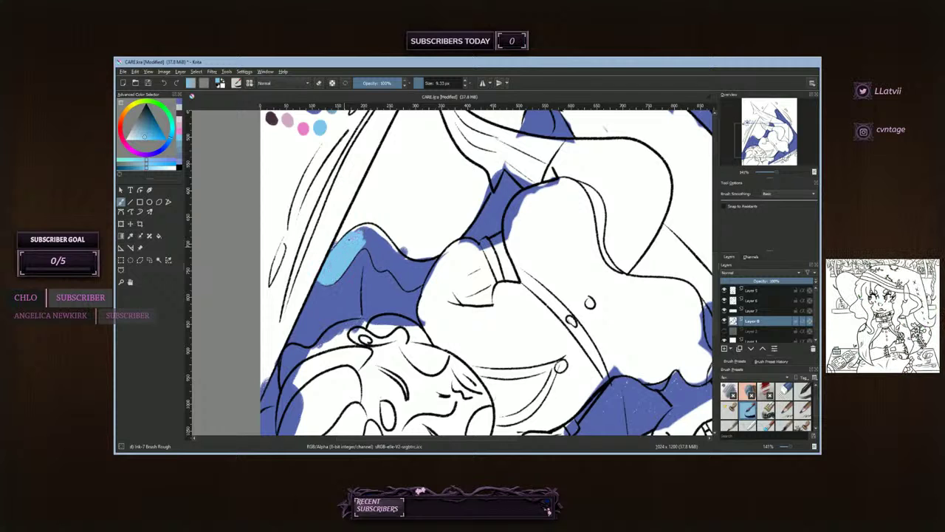
{"action": "mouse_move", "coordinate": [358, 234]}
{"action": "left_mouse_down"}
{"action": "mouse_move", "coordinate": [374, 234]}
{"action": "mouse_move", "coordinate": [427, 273]}
{"action": "left_mouse_up"}
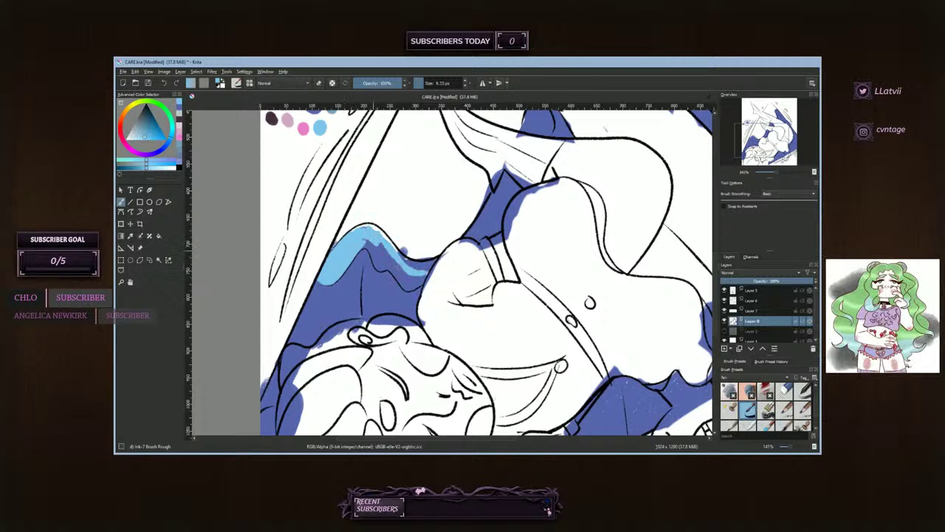
{"action": "mouse_move", "coordinate": [365, 246]}
{"action": "left_mouse_down"}
{"action": "mouse_move", "coordinate": [387, 252]}
{"action": "mouse_move", "coordinate": [372, 254]}
{"action": "mouse_move", "coordinate": [375, 263]}
{"action": "left_mouse_up"}
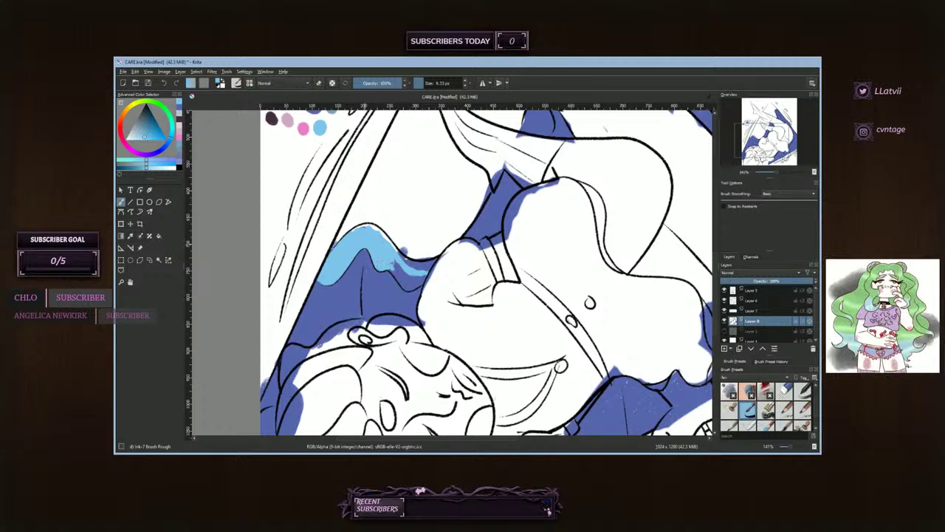
{"action": "mouse_move", "coordinate": [397, 266]}
{"action": "left_mouse_down"}
{"action": "mouse_move", "coordinate": [411, 278]}
{"action": "mouse_move", "coordinate": [394, 270]}
{"action": "left_mouse_up"}
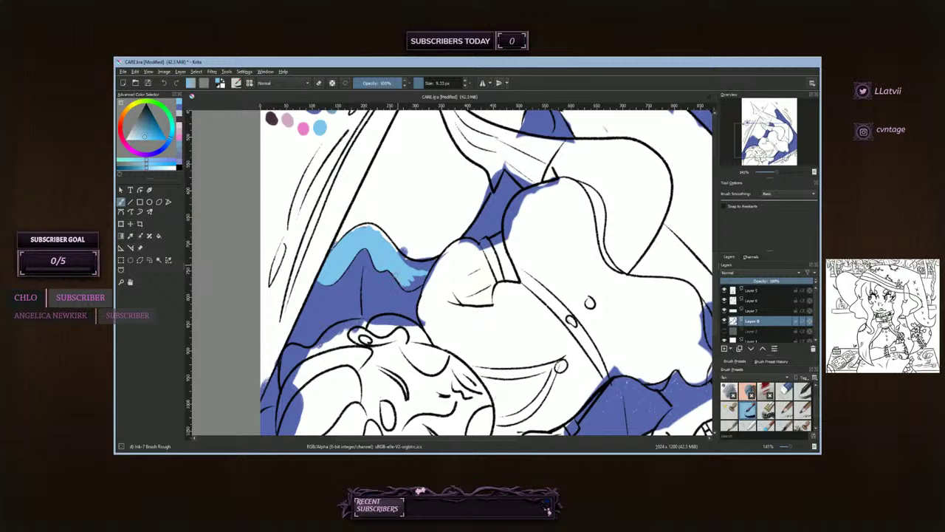
{"action": "left_click_drag", "start_coordinate": [408, 287], "coordinate": [419, 283]}
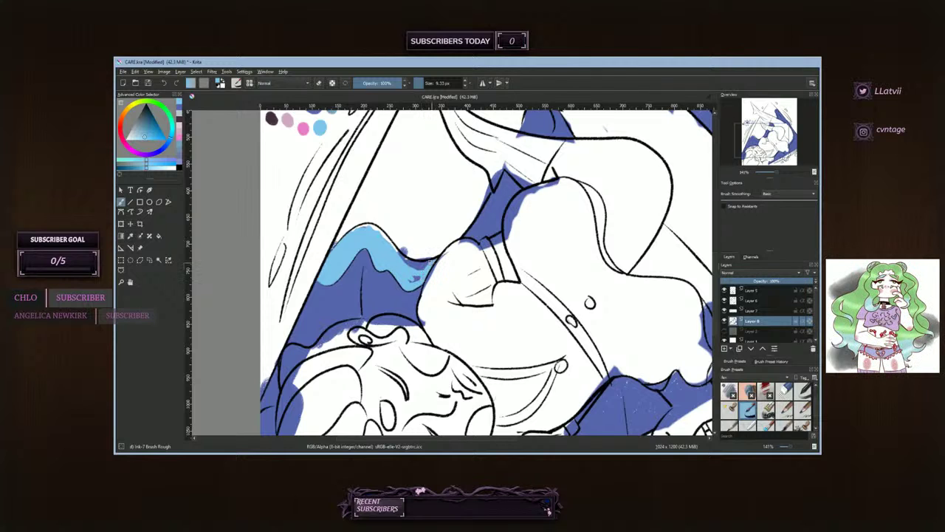
{"action": "left_click_drag", "start_coordinate": [431, 263], "coordinate": [405, 260]}
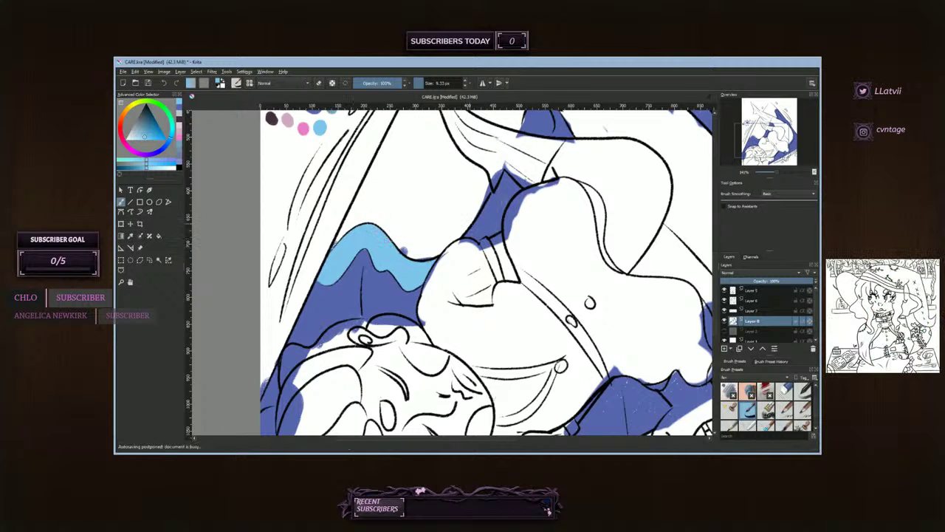
- Fill the small patch beside the tail fins and the wavy shape at the upper end of the blue background with light blue
{"action": "left_click_drag", "start_coordinate": [765, 144], "coordinate": [771, 130]}
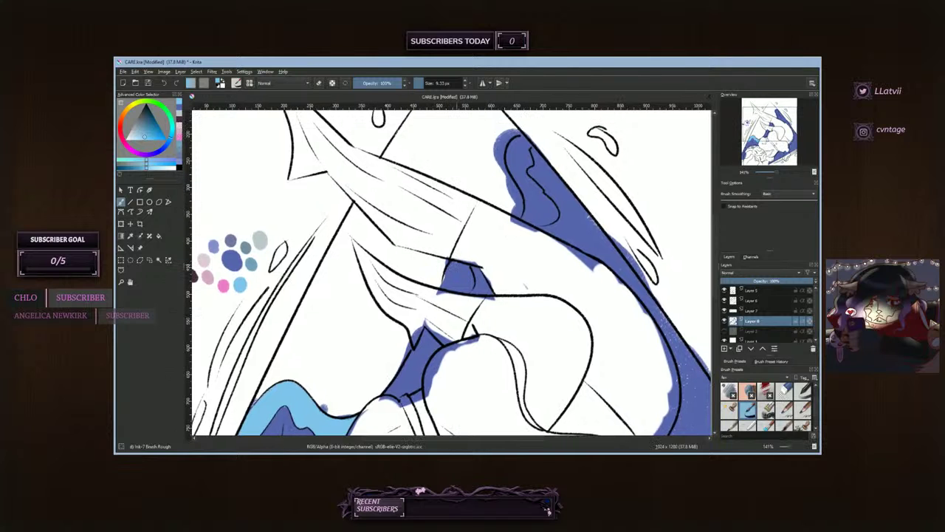
{"action": "mouse_move", "coordinate": [446, 277]}
{"action": "left_mouse_down"}
{"action": "mouse_move", "coordinate": [445, 288]}
{"action": "mouse_move", "coordinate": [469, 286]}
{"action": "mouse_move", "coordinate": [470, 269]}
{"action": "mouse_move", "coordinate": [465, 288]}
{"action": "mouse_move", "coordinate": [463, 274]}
{"action": "mouse_move", "coordinate": [454, 281]}
{"action": "mouse_move", "coordinate": [463, 270]}
{"action": "left_mouse_up"}
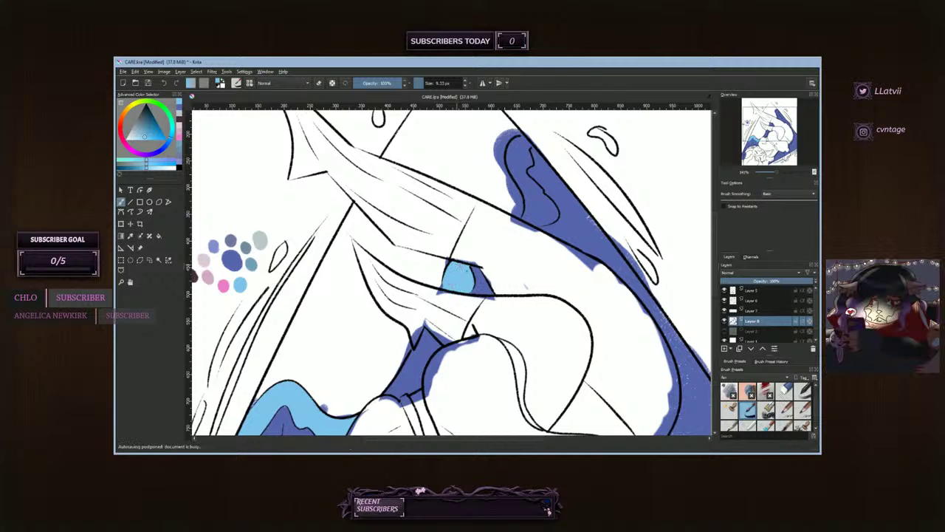
{"action": "mouse_move", "coordinate": [529, 151]}
{"action": "left_mouse_down"}
{"action": "mouse_move", "coordinate": [484, 195]}
{"action": "mouse_move", "coordinate": [502, 251]}
{"action": "mouse_move", "coordinate": [508, 233]}
{"action": "mouse_move", "coordinate": [512, 250]}
{"action": "mouse_move", "coordinate": [517, 236]}
{"action": "mouse_move", "coordinate": [525, 244]}
{"action": "left_mouse_up"}
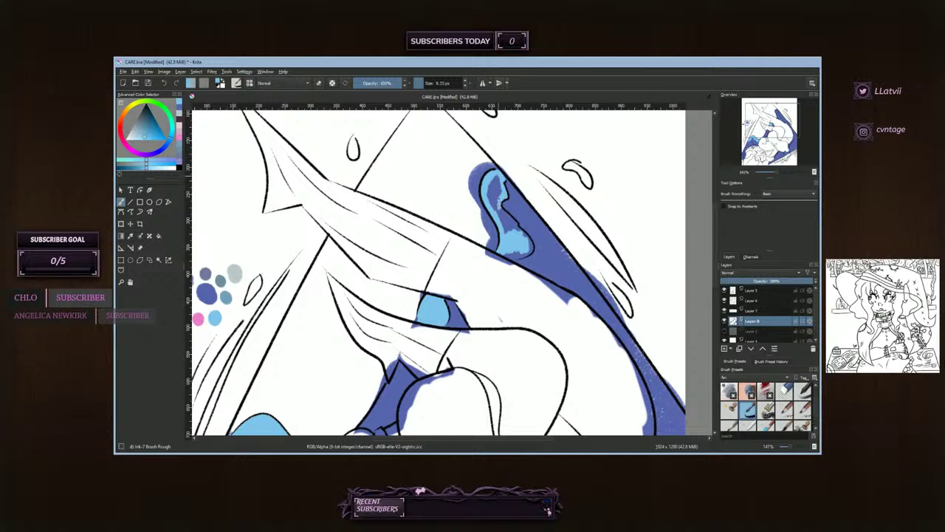
{"action": "left_click_drag", "start_coordinate": [499, 204], "coordinate": [522, 234]}
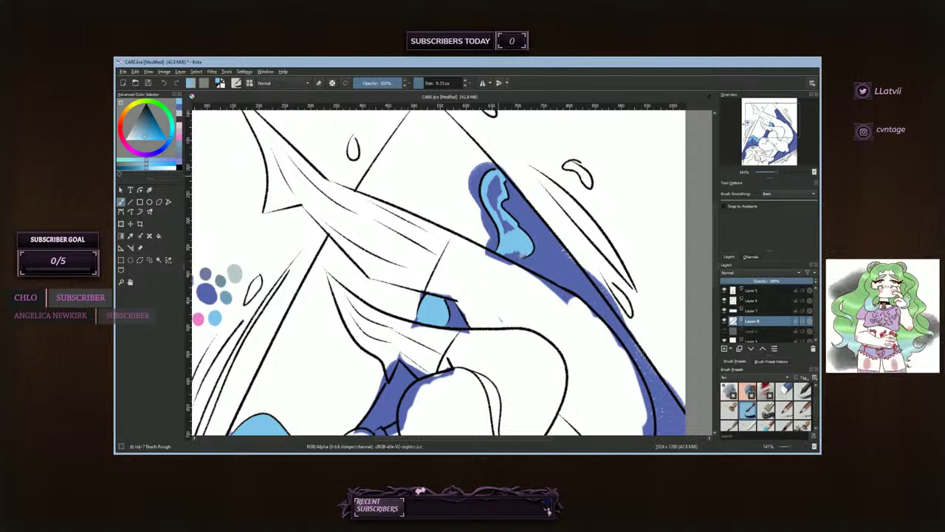
{"action": "left_click_drag", "start_coordinate": [523, 255], "coordinate": [520, 256]}
{"action": "left_click_drag", "start_coordinate": [501, 214], "coordinate": [516, 241]}
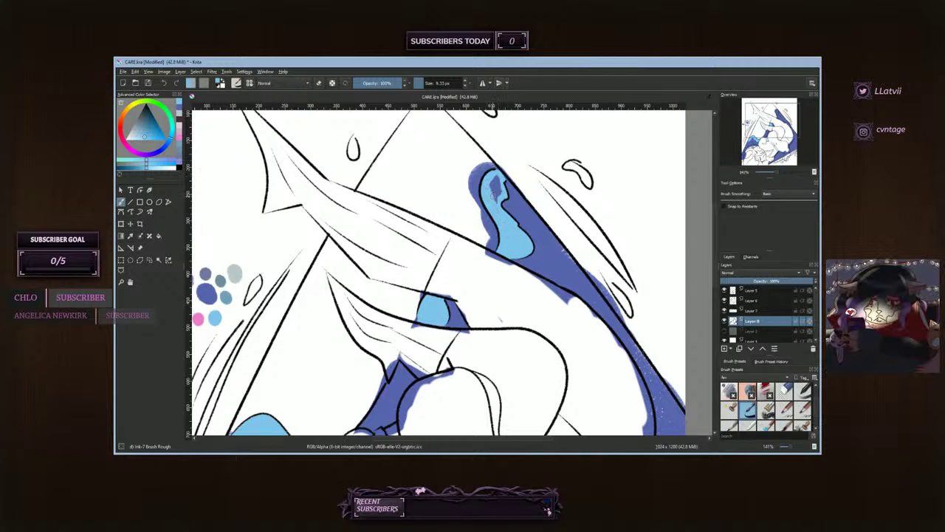
{"action": "key", "text": "ctrl+s"}
{"action": "left_click_drag", "start_coordinate": [494, 177], "coordinate": [498, 201]}
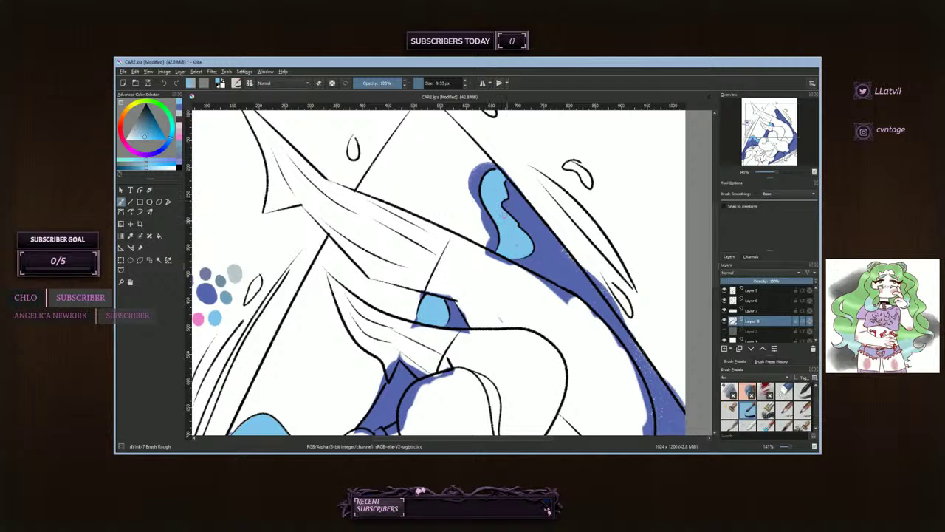
- Paint light-blue highlights in the folds above the head and fill the narrow gap between the lower tail fin and the body
{"action": "left_click_drag", "start_coordinate": [760, 127], "coordinate": [744, 149]}
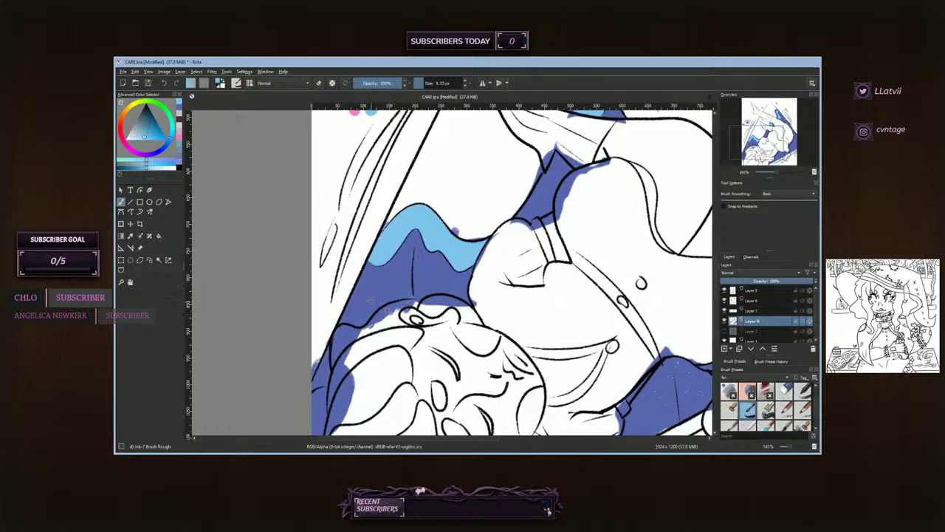
{"action": "mouse_move", "coordinate": [356, 325]}
{"action": "left_mouse_down"}
{"action": "mouse_move", "coordinate": [405, 254]}
{"action": "mouse_move", "coordinate": [409, 292]}
{"action": "mouse_move", "coordinate": [404, 264]}
{"action": "mouse_move", "coordinate": [386, 290]}
{"action": "mouse_move", "coordinate": [377, 285]}
{"action": "mouse_move", "coordinate": [386, 291]}
{"action": "mouse_move", "coordinate": [384, 272]}
{"action": "mouse_move", "coordinate": [361, 311]}
{"action": "mouse_move", "coordinate": [381, 293]}
{"action": "mouse_move", "coordinate": [372, 302]}
{"action": "mouse_move", "coordinate": [366, 290]}
{"action": "mouse_move", "coordinate": [369, 311]}
{"action": "mouse_move", "coordinate": [394, 295]}
{"action": "left_mouse_up"}
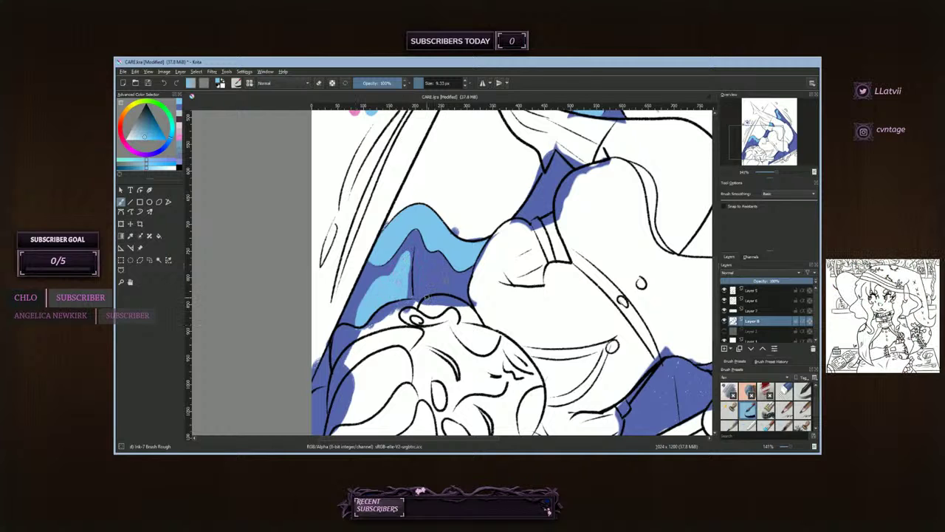
{"action": "mouse_move", "coordinate": [422, 299]}
{"action": "left_mouse_down"}
{"action": "mouse_move", "coordinate": [422, 268]}
{"action": "mouse_move", "coordinate": [432, 279]}
{"action": "mouse_move", "coordinate": [450, 275]}
{"action": "mouse_move", "coordinate": [469, 301]}
{"action": "left_mouse_up"}
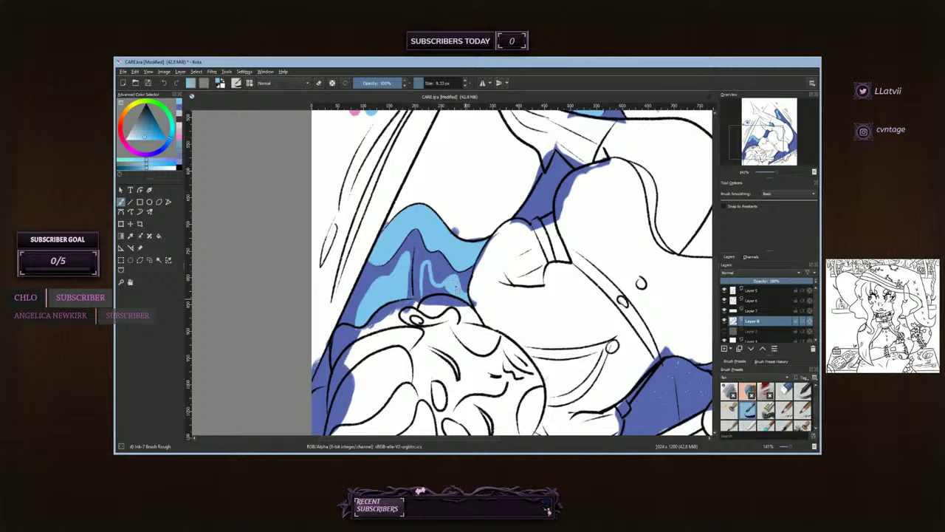
{"action": "mouse_move", "coordinate": [442, 287]}
{"action": "left_mouse_down"}
{"action": "mouse_move", "coordinate": [425, 264]}
{"action": "mouse_move", "coordinate": [423, 271]}
{"action": "left_mouse_up"}
{"action": "left_click_drag", "start_coordinate": [759, 139], "coordinate": [770, 130]}
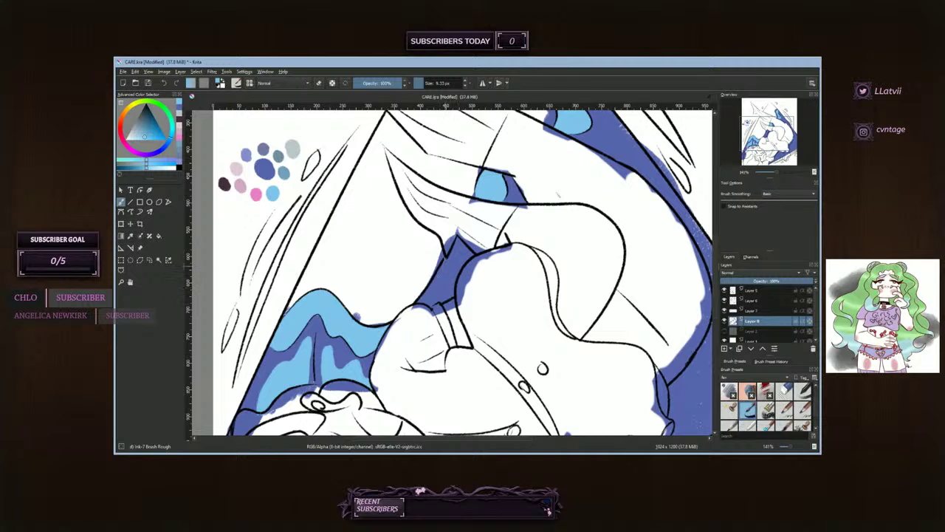
{"action": "mouse_move", "coordinate": [446, 260]}
{"action": "left_mouse_down"}
{"action": "mouse_move", "coordinate": [430, 306]}
{"action": "mouse_move", "coordinate": [430, 292]}
{"action": "mouse_move", "coordinate": [434, 303]}
{"action": "mouse_move", "coordinate": [454, 294]}
{"action": "mouse_move", "coordinate": [464, 269]}
{"action": "mouse_move", "coordinate": [469, 288]}
{"action": "mouse_move", "coordinate": [453, 287]}
{"action": "mouse_move", "coordinate": [457, 237]}
{"action": "mouse_move", "coordinate": [441, 275]}
{"action": "left_mouse_up"}
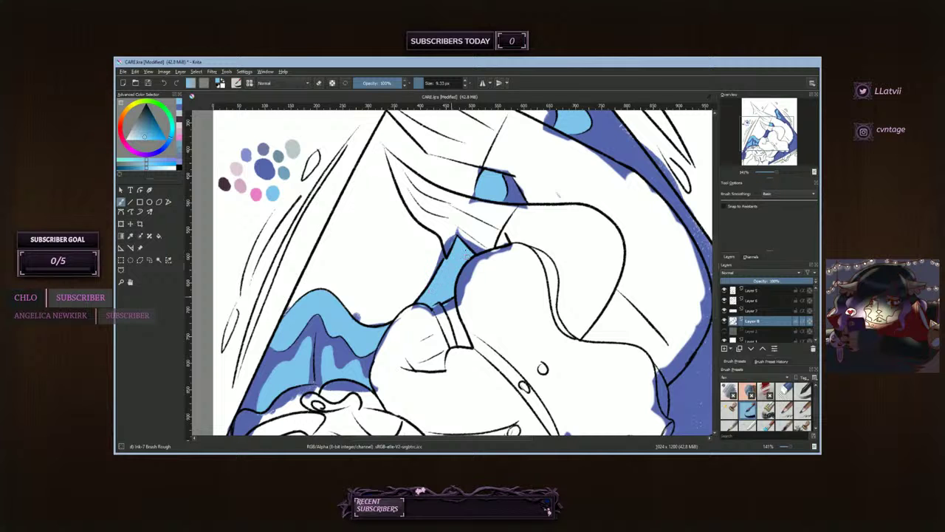
- Paint light blue down the deep-blue strip outside the curved tail and into its wider end at the canvas edge
{"action": "left_click_drag", "start_coordinate": [765, 137], "coordinate": [771, 140]}
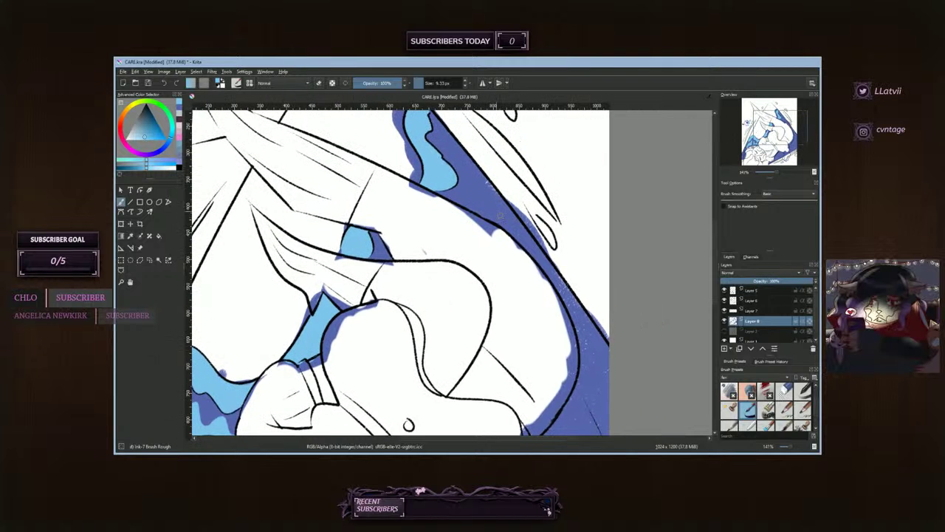
{"action": "mouse_move", "coordinate": [602, 376]}
{"action": "left_mouse_down"}
{"action": "mouse_move", "coordinate": [545, 275]}
{"action": "mouse_move", "coordinate": [457, 164]}
{"action": "mouse_move", "coordinate": [475, 201]}
{"action": "mouse_move", "coordinate": [472, 184]}
{"action": "mouse_move", "coordinate": [470, 210]}
{"action": "mouse_move", "coordinate": [468, 191]}
{"action": "mouse_move", "coordinate": [487, 213]}
{"action": "mouse_move", "coordinate": [467, 184]}
{"action": "left_mouse_up"}
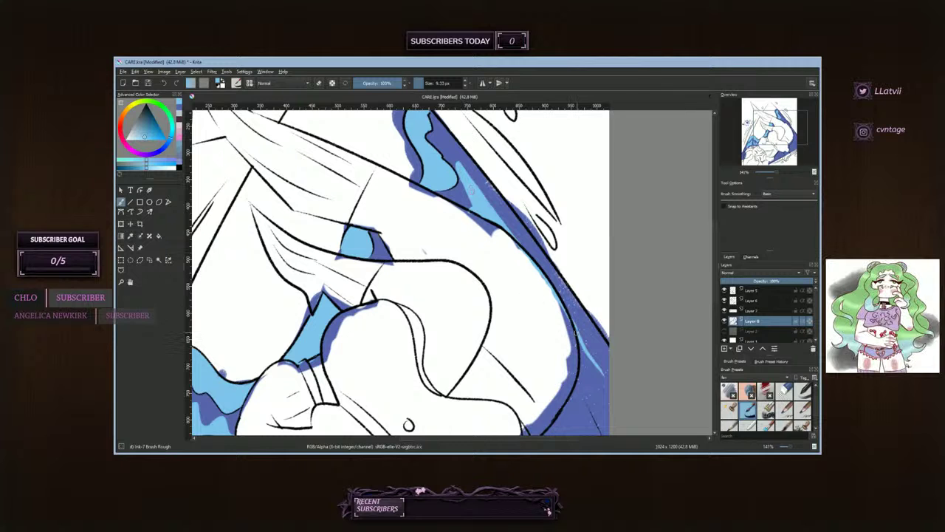
{"action": "left_click_drag", "start_coordinate": [576, 328], "coordinate": [607, 378]}
{"action": "left_click_drag", "start_coordinate": [769, 135], "coordinate": [775, 155]}
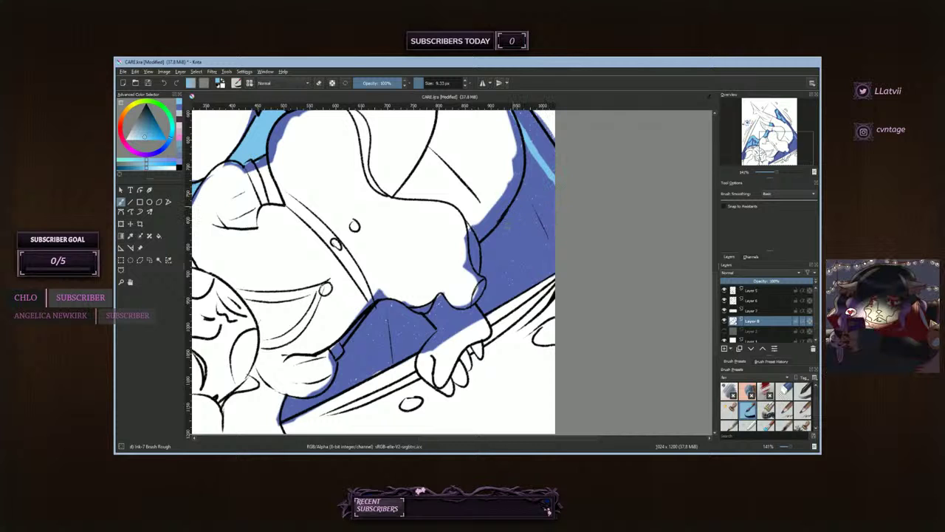
{"action": "mouse_move", "coordinate": [505, 221]}
{"action": "left_mouse_down"}
{"action": "mouse_move", "coordinate": [523, 256]}
{"action": "mouse_move", "coordinate": [540, 245]}
{"action": "mouse_move", "coordinate": [555, 251]}
{"action": "left_mouse_up"}
{"action": "mouse_move", "coordinate": [505, 219]}
{"action": "left_mouse_down"}
{"action": "mouse_move", "coordinate": [522, 256]}
{"action": "mouse_move", "coordinate": [537, 265]}
{"action": "mouse_move", "coordinate": [512, 215]}
{"action": "mouse_move", "coordinate": [515, 233]}
{"action": "mouse_move", "coordinate": [529, 156]}
{"action": "mouse_move", "coordinate": [533, 178]}
{"action": "mouse_move", "coordinate": [552, 194]}
{"action": "mouse_move", "coordinate": [533, 214]}
{"action": "mouse_move", "coordinate": [542, 181]}
{"action": "mouse_move", "coordinate": [545, 215]}
{"action": "mouse_move", "coordinate": [522, 180]}
{"action": "mouse_move", "coordinate": [517, 213]}
{"action": "mouse_move", "coordinate": [536, 204]}
{"action": "mouse_move", "coordinate": [526, 242]}
{"action": "mouse_move", "coordinate": [537, 222]}
{"action": "mouse_move", "coordinate": [550, 223]}
{"action": "mouse_move", "coordinate": [557, 249]}
{"action": "left_mouse_up"}
- Enlarge the brush to 25.31 px and paint light-blue highlights over the deep-blue folds beneath the body and beside the hand
{"action": "left_click", "coordinate": [428, 83]}
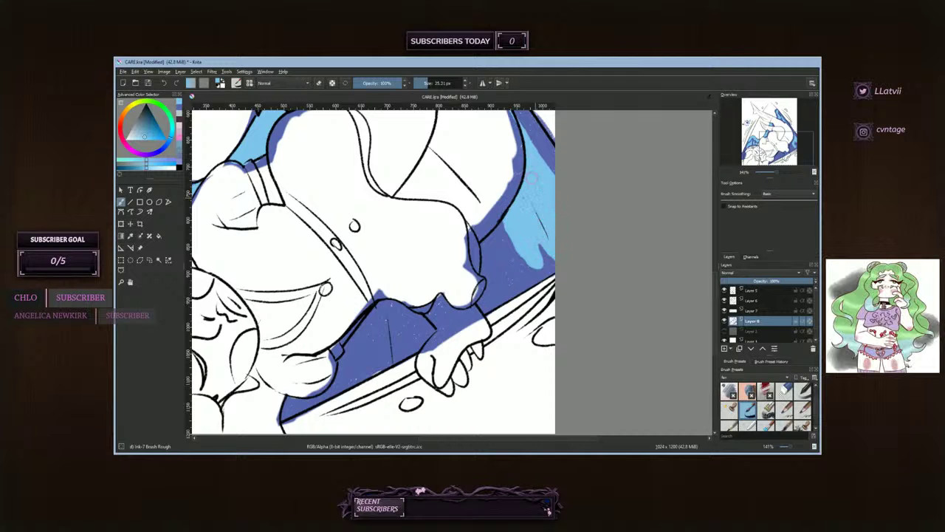
{"action": "left_click_drag", "start_coordinate": [775, 173], "coordinate": [770, 174]}
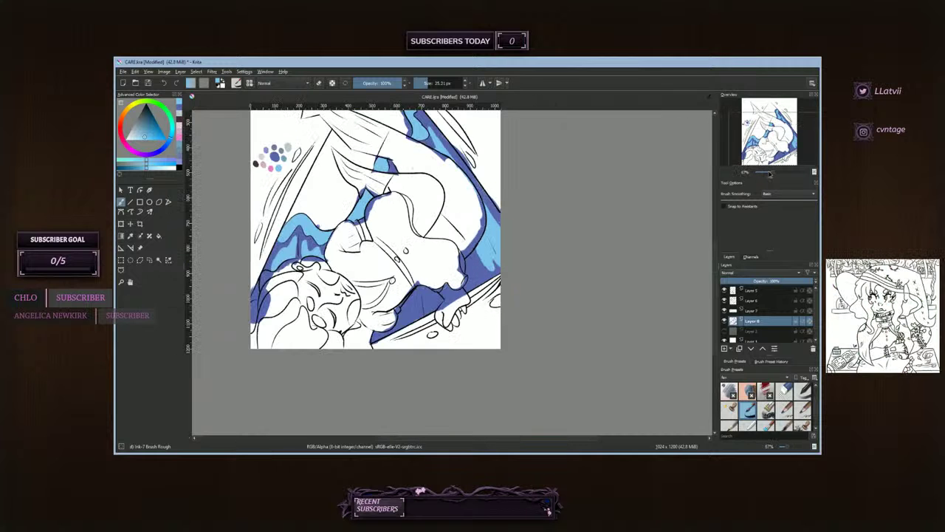
{"action": "left_click_drag", "start_coordinate": [768, 136], "coordinate": [753, 131]}
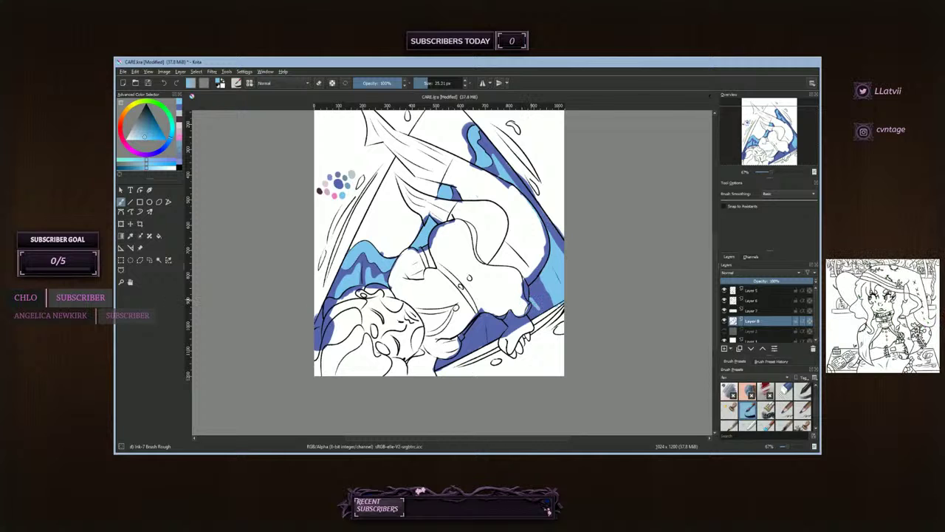
{"action": "left_click_drag", "start_coordinate": [539, 309], "coordinate": [535, 302]}
{"action": "mouse_move", "coordinate": [479, 320]}
{"action": "left_mouse_down"}
{"action": "mouse_move", "coordinate": [485, 345]}
{"action": "mouse_move", "coordinate": [469, 348]}
{"action": "mouse_move", "coordinate": [467, 334]}
{"action": "mouse_move", "coordinate": [461, 353]}
{"action": "left_mouse_up"}
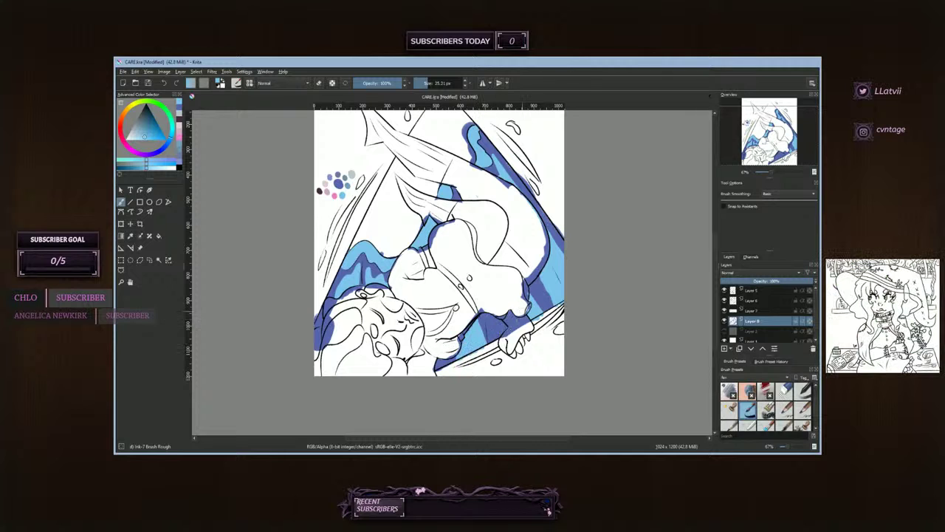
{"action": "left_click_drag", "start_coordinate": [499, 322], "coordinate": [501, 329]}
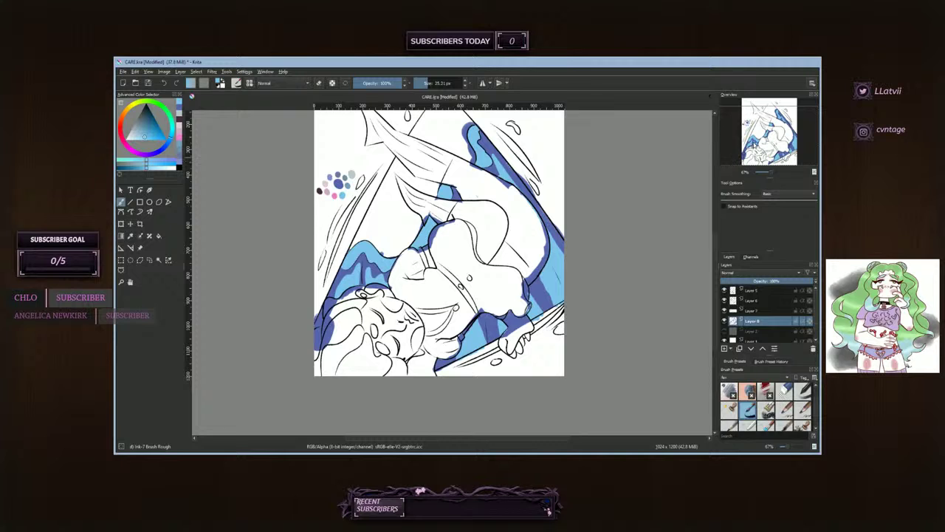
- Choose a muted light blue, shrink the brush and paint over the teal palette swatch beside the large deep-blue dot
{"action": "left_click_drag", "start_coordinate": [774, 146], "coordinate": [773, 141]}
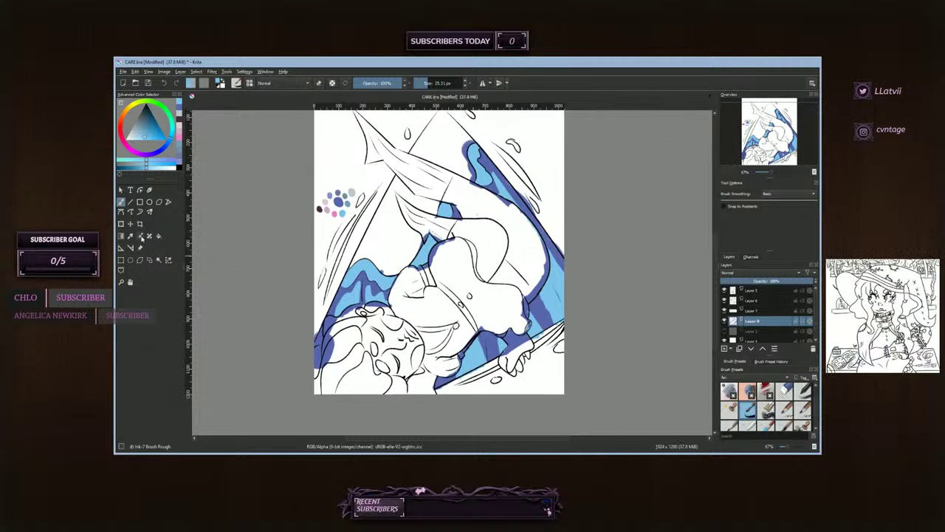
{"action": "left_click", "coordinate": [130, 235]}
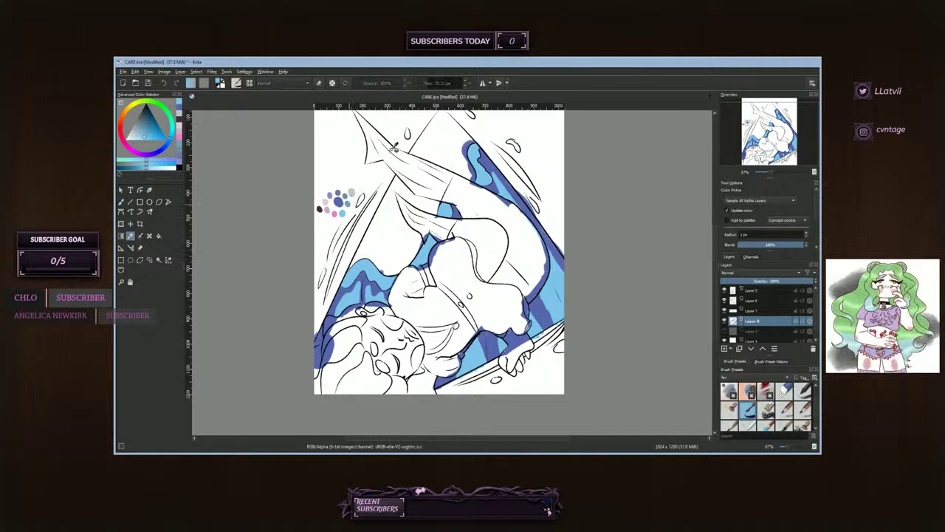
{"action": "left_click_drag", "start_coordinate": [772, 173], "coordinate": [777, 172]}
{"action": "left_click_drag", "start_coordinate": [772, 138], "coordinate": [759, 139]}
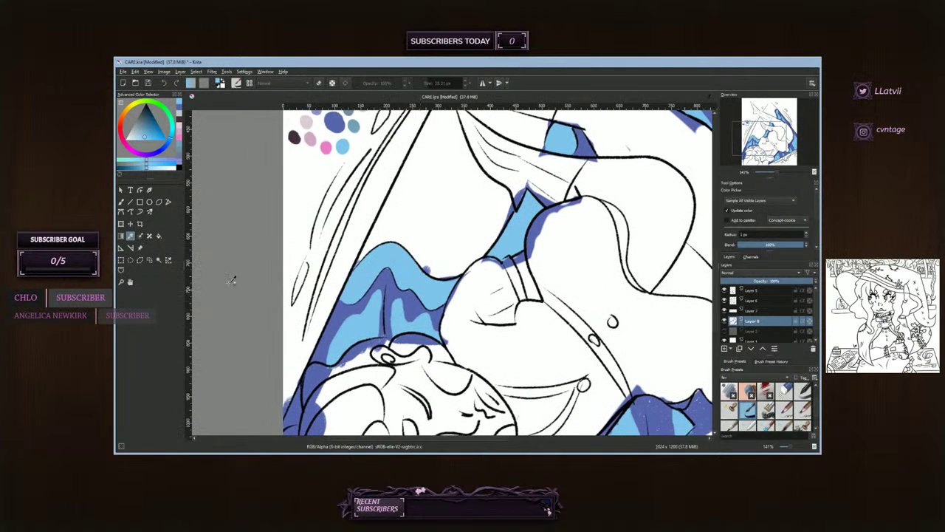
{"action": "left_click", "coordinate": [122, 201]}
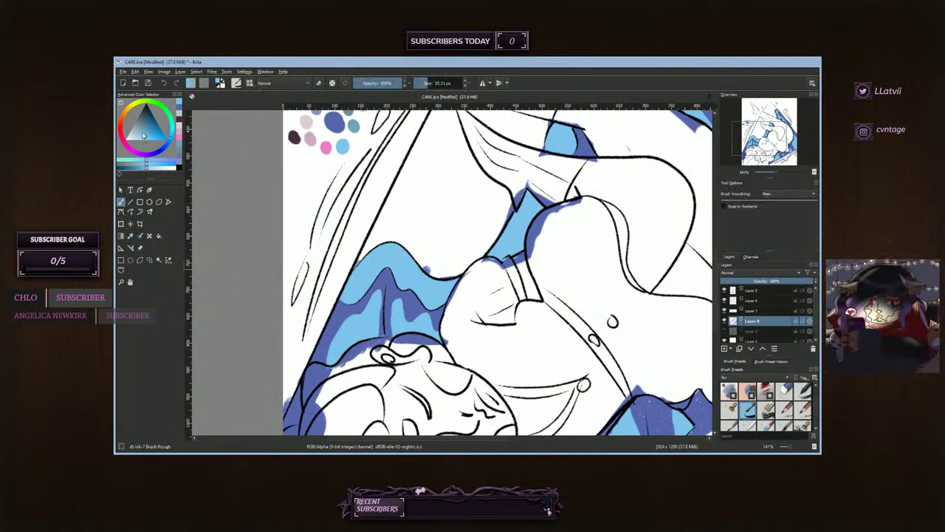
{"action": "left_click", "coordinate": [144, 135]}
{"action": "scroll", "coordinate": [610, 166], "scroll_direction": "up", "scroll_amount": 3}
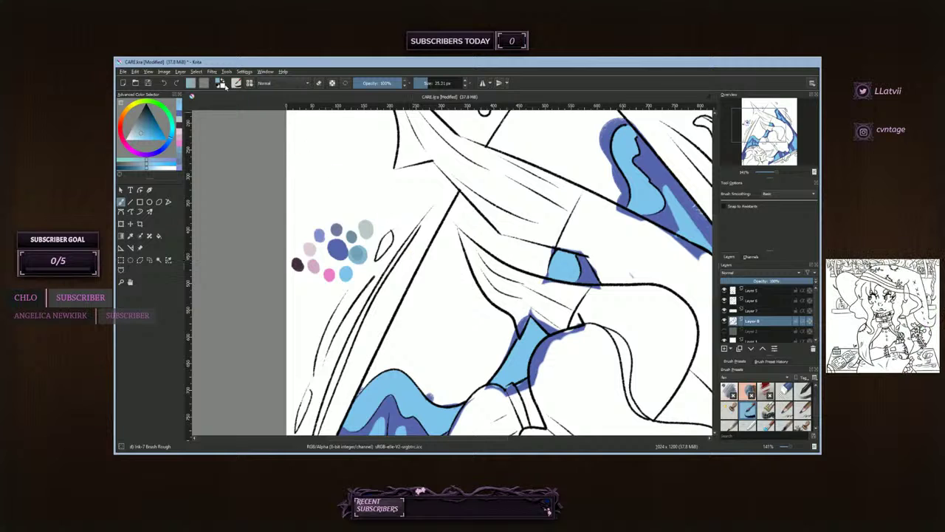
{"action": "left_click", "coordinate": [423, 83]}
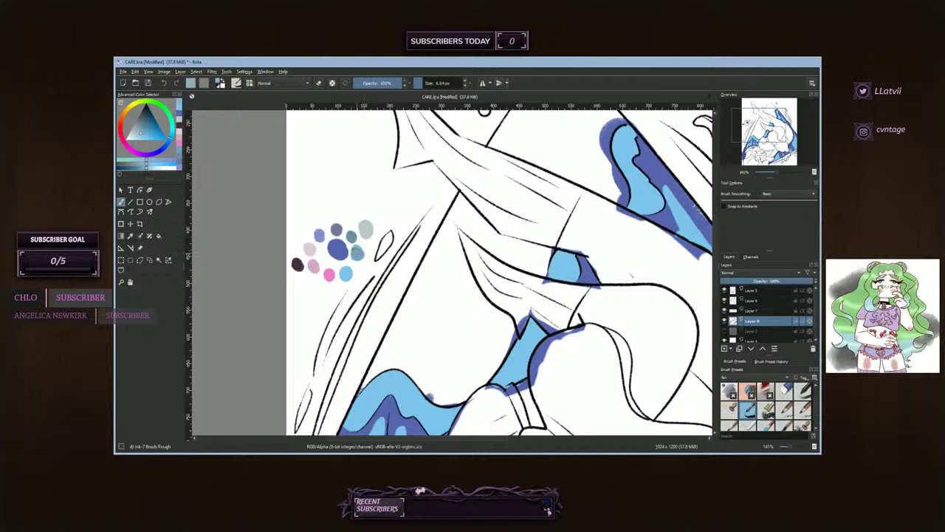
{"action": "left_click_drag", "start_coordinate": [357, 252], "coordinate": [362, 252]}
- On Layer 7, repaint that palette swatch in muted light blue and the one above it in darker teal-blue with a 9.33 px brush
{"action": "left_click", "coordinate": [785, 391]}
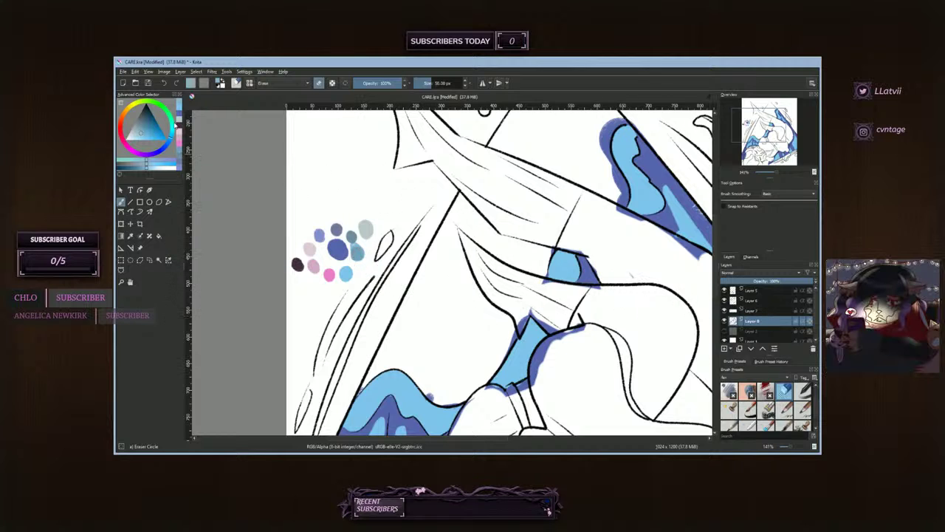
{"action": "left_click", "coordinate": [755, 311]}
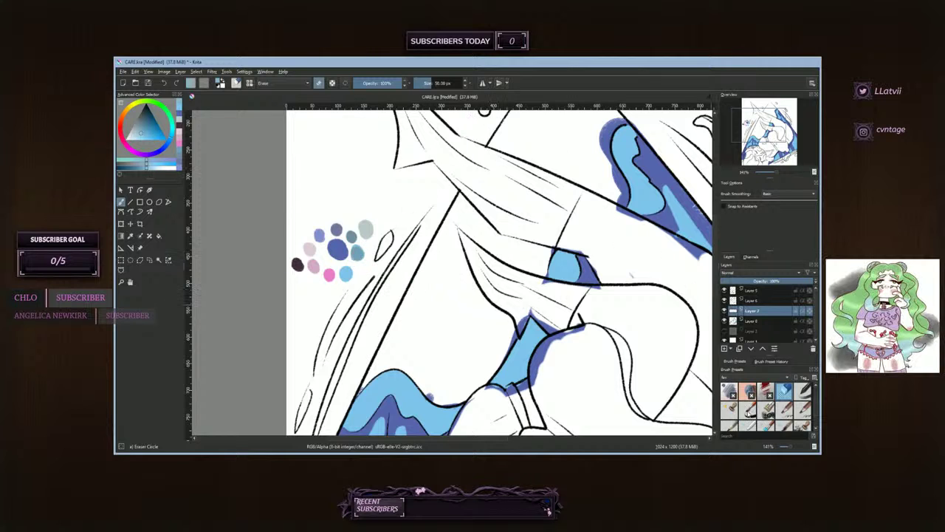
{"action": "left_click", "coordinate": [748, 408]}
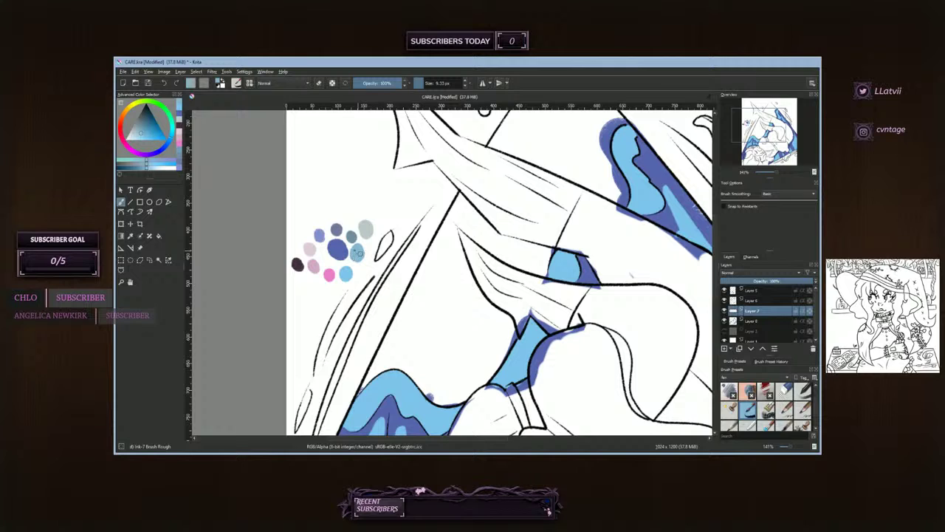
{"action": "left_click", "coordinate": [144, 130]}
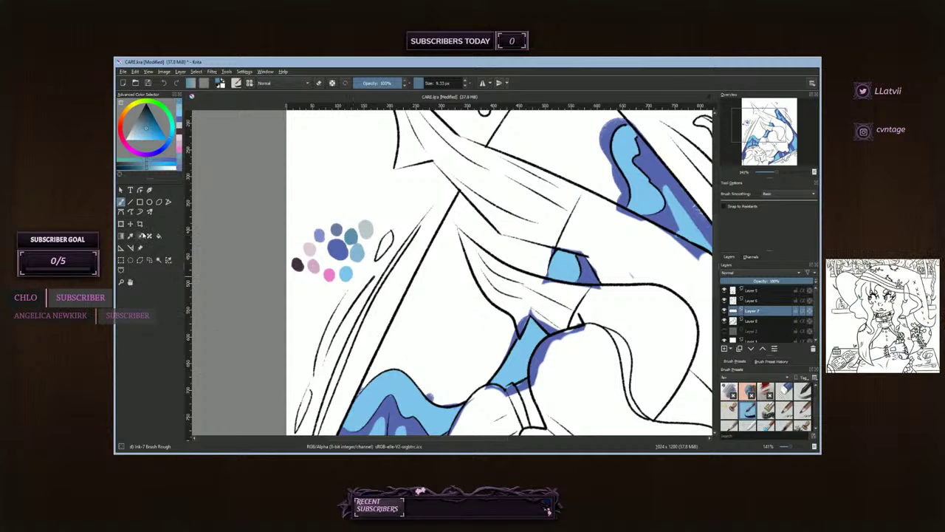
- Sample the muted light-blue swatch and paint a short stroke on Layer 8 at the outer end of the wave above the head
{"action": "left_click", "coordinate": [130, 236]}
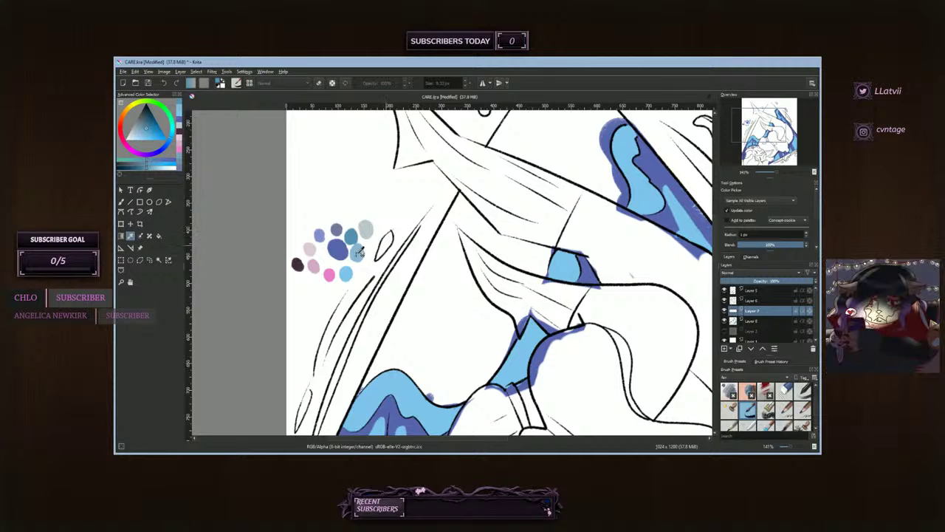
{"action": "left_click", "coordinate": [122, 201]}
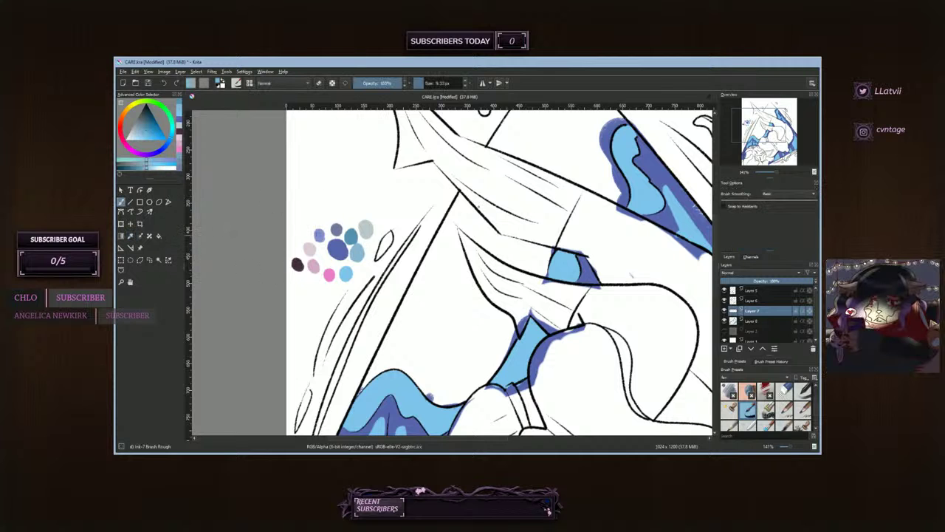
{"action": "left_click", "coordinate": [754, 323]}
{"action": "left_click_drag", "start_coordinate": [774, 136], "coordinate": [774, 143]}
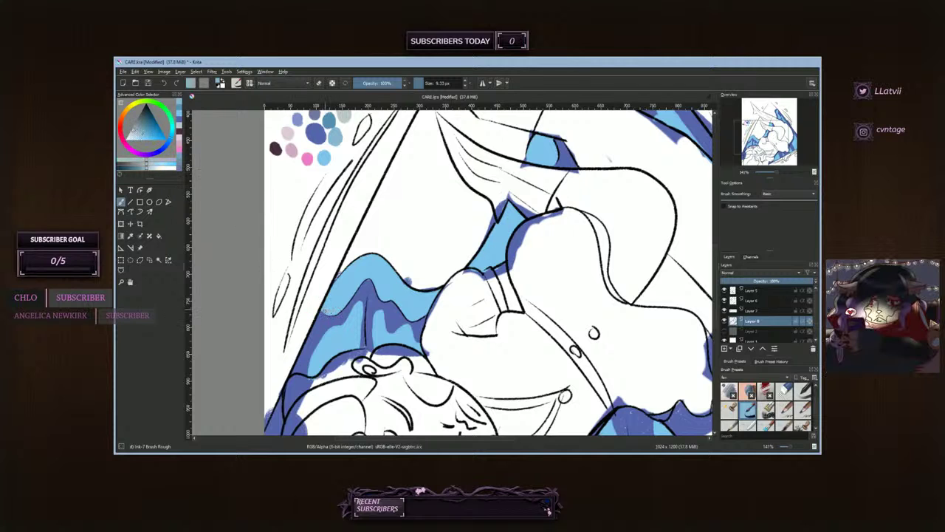
{"action": "left_click_drag", "start_coordinate": [321, 310], "coordinate": [331, 313]}
{"action": "left_click", "coordinate": [132, 137]}
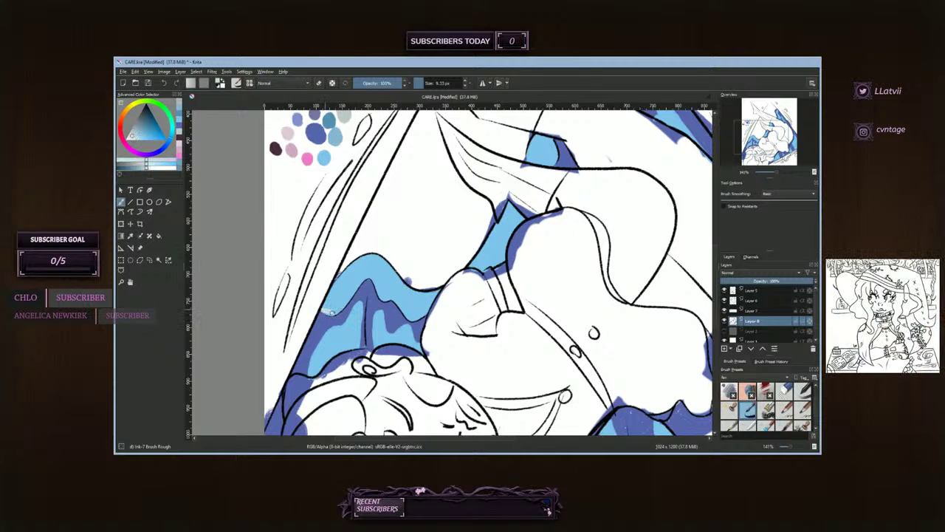
{"action": "left_click_drag", "start_coordinate": [335, 312], "coordinate": [365, 279]}
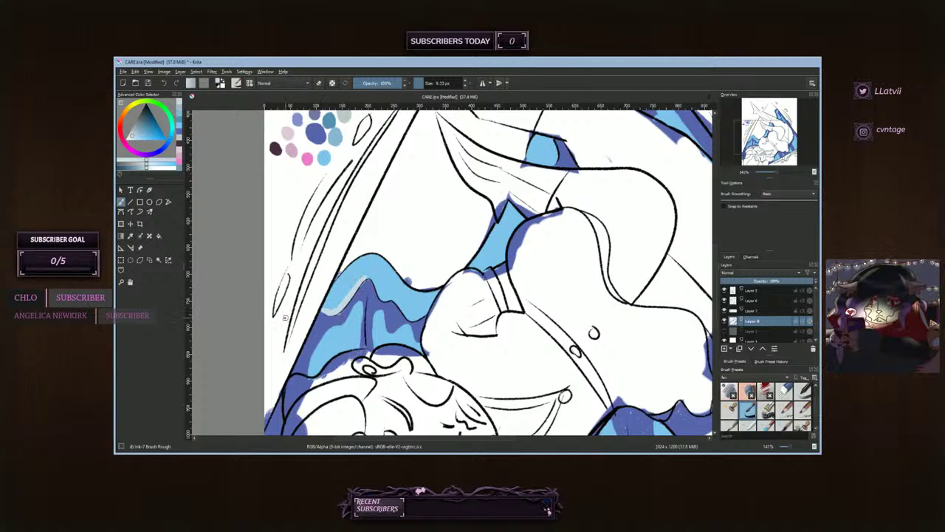
{"action": "key", "text": "ctrl+z"}
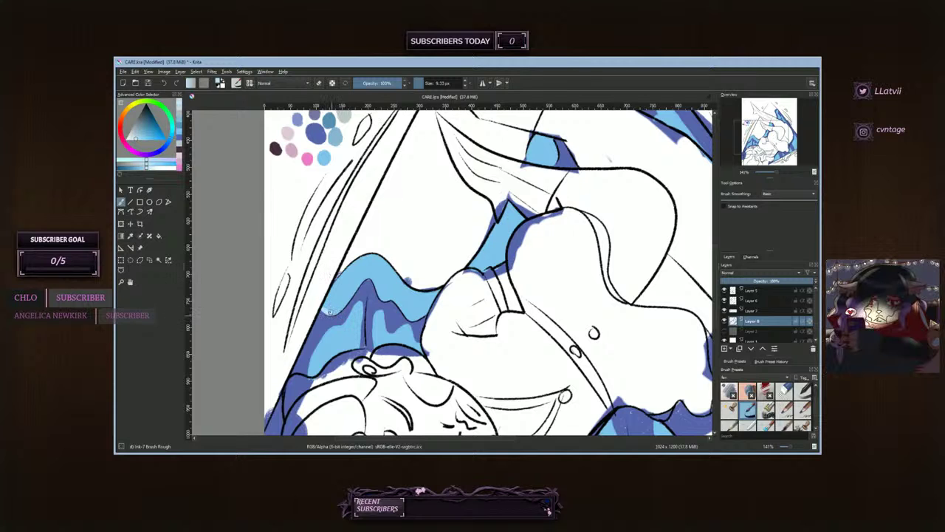
- Paint pale-blue highlights along the wave's lower edge above the head, on the patch beside the tail fins and inside the upper wavy shape
{"action": "left_click_drag", "start_coordinate": [331, 312], "coordinate": [360, 283]}
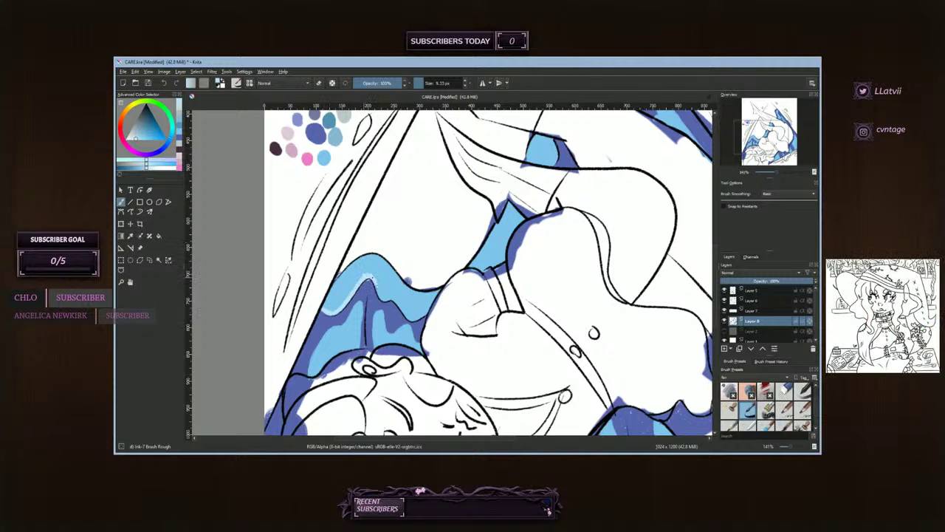
{"action": "left_click_drag", "start_coordinate": [373, 282], "coordinate": [395, 302]}
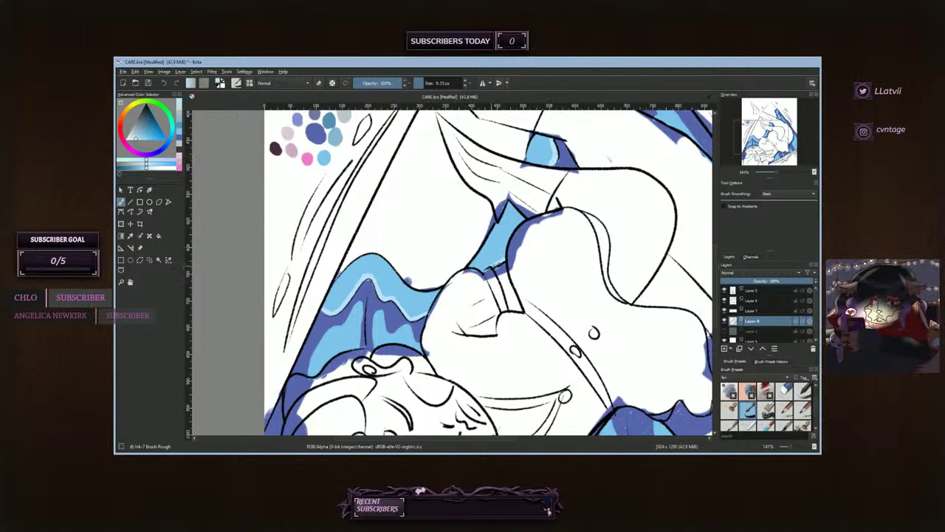
{"action": "left_click_drag", "start_coordinate": [762, 124], "coordinate": [764, 113]}
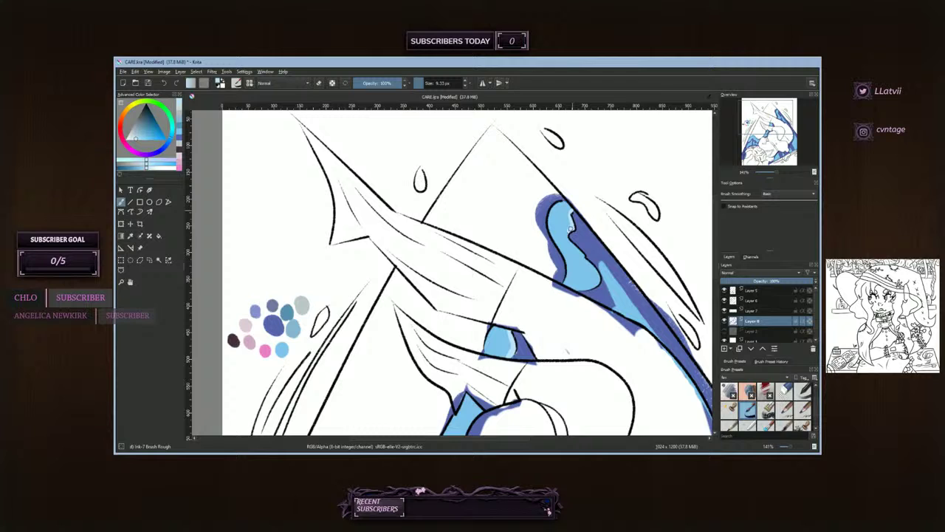
{"action": "mouse_move", "coordinate": [567, 232]}
{"action": "left_mouse_down"}
{"action": "mouse_move", "coordinate": [595, 271]}
{"action": "mouse_move", "coordinate": [587, 288]}
{"action": "left_mouse_up"}
{"action": "key", "text": "ctrl+z"}
- Paint pale-blue highlights inside the light-blue folds above the head and in the light-blue patch below the upper wavy shape
{"action": "left_click_drag", "start_coordinate": [757, 130], "coordinate": [760, 152]}
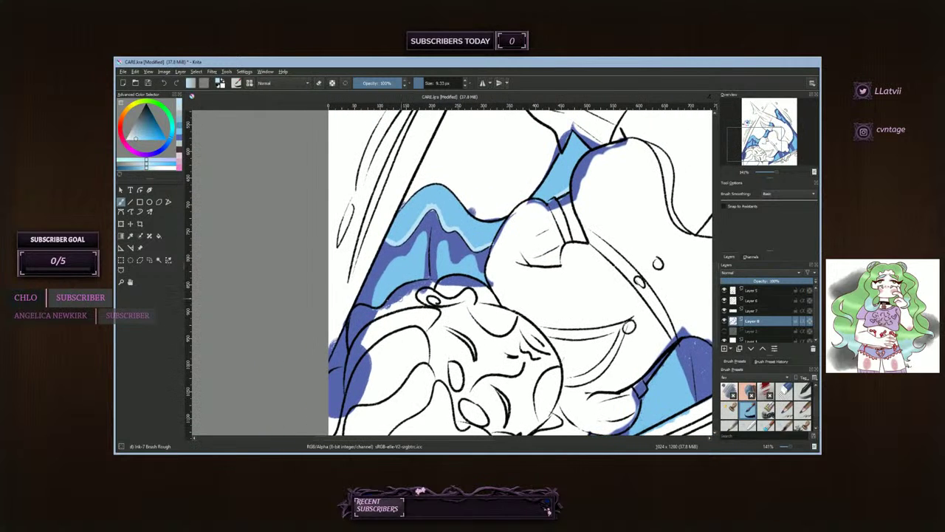
{"action": "mouse_move", "coordinate": [382, 301]}
{"action": "left_mouse_down"}
{"action": "mouse_move", "coordinate": [420, 252]}
{"action": "mouse_move", "coordinate": [419, 277]}
{"action": "mouse_move", "coordinate": [418, 256]}
{"action": "mouse_move", "coordinate": [407, 275]}
{"action": "mouse_move", "coordinate": [417, 274]}
{"action": "mouse_move", "coordinate": [401, 275]}
{"action": "mouse_move", "coordinate": [386, 297]}
{"action": "mouse_move", "coordinate": [401, 279]}
{"action": "mouse_move", "coordinate": [451, 269]}
{"action": "mouse_move", "coordinate": [445, 262]}
{"action": "mouse_move", "coordinate": [459, 273]}
{"action": "mouse_move", "coordinate": [485, 281]}
{"action": "left_mouse_up"}
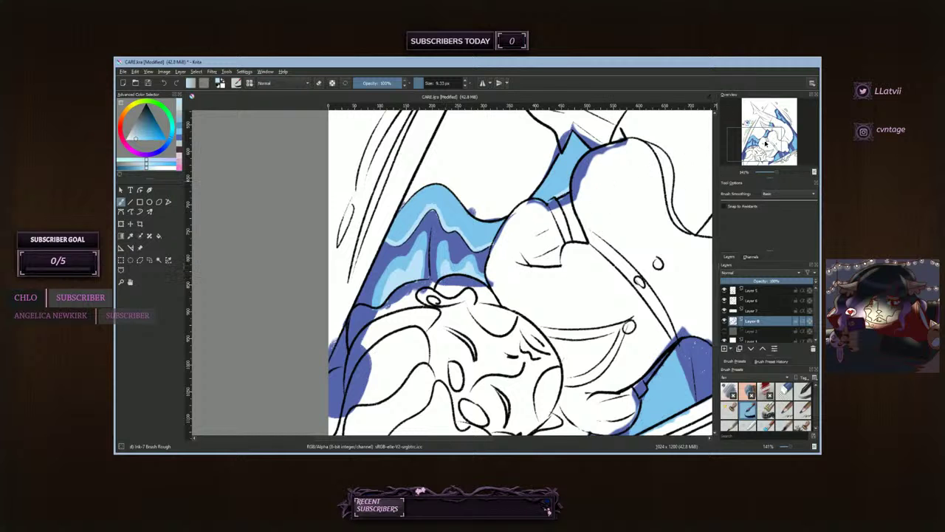
{"action": "left_click_drag", "start_coordinate": [756, 153], "coordinate": [772, 131]}
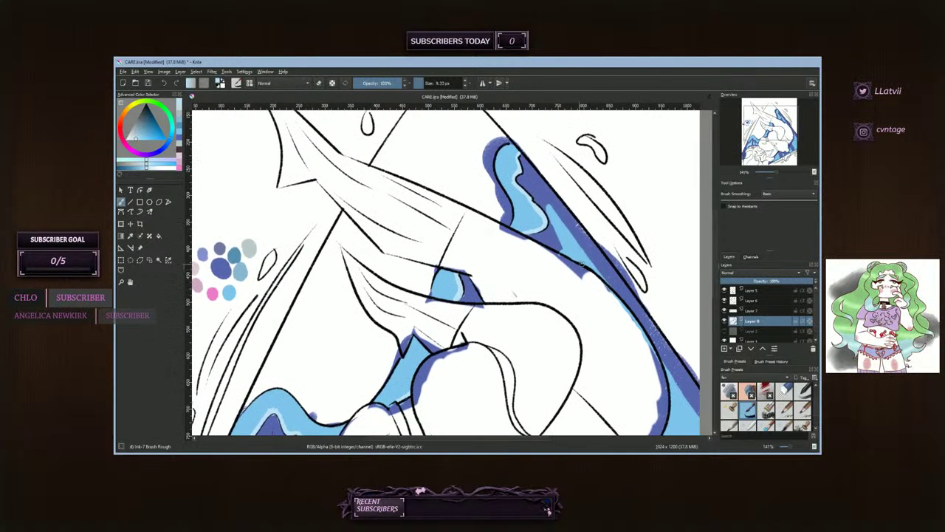
{"action": "left_click_drag", "start_coordinate": [567, 243], "coordinate": [573, 255]}
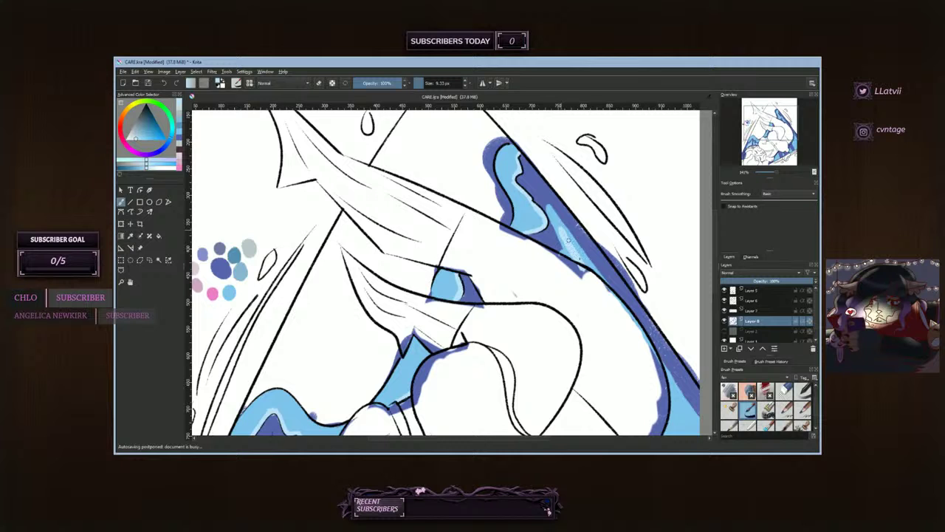
- Streak pale-blue highlights down the wide light-blue area outside the curved tail at the canvas edge
{"action": "left_click_drag", "start_coordinate": [758, 130], "coordinate": [771, 150]}
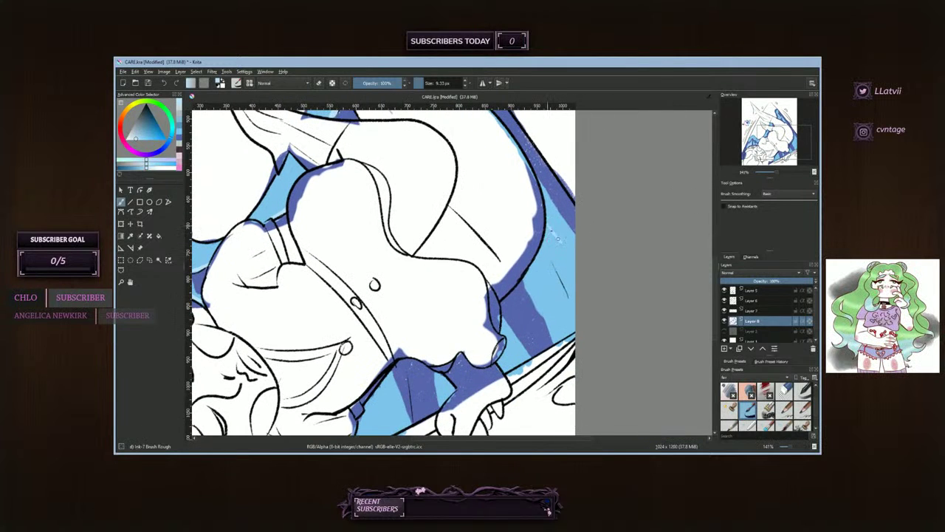
{"action": "left_click_drag", "start_coordinate": [547, 238], "coordinate": [573, 294]}
{"action": "left_click_drag", "start_coordinate": [539, 251], "coordinate": [569, 331]}
{"action": "mouse_move", "coordinate": [531, 278]}
{"action": "left_mouse_down"}
{"action": "mouse_move", "coordinate": [557, 323]}
{"action": "mouse_move", "coordinate": [559, 328]}
{"action": "left_mouse_up"}
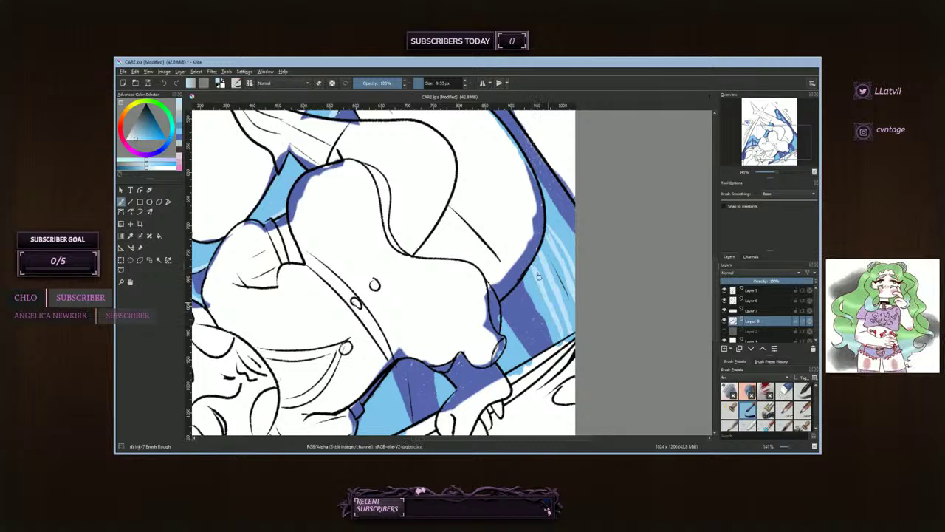
{"action": "mouse_move", "coordinate": [535, 265]}
{"action": "left_mouse_down"}
{"action": "mouse_move", "coordinate": [551, 305]}
{"action": "mouse_move", "coordinate": [548, 282]}
{"action": "left_mouse_up"}
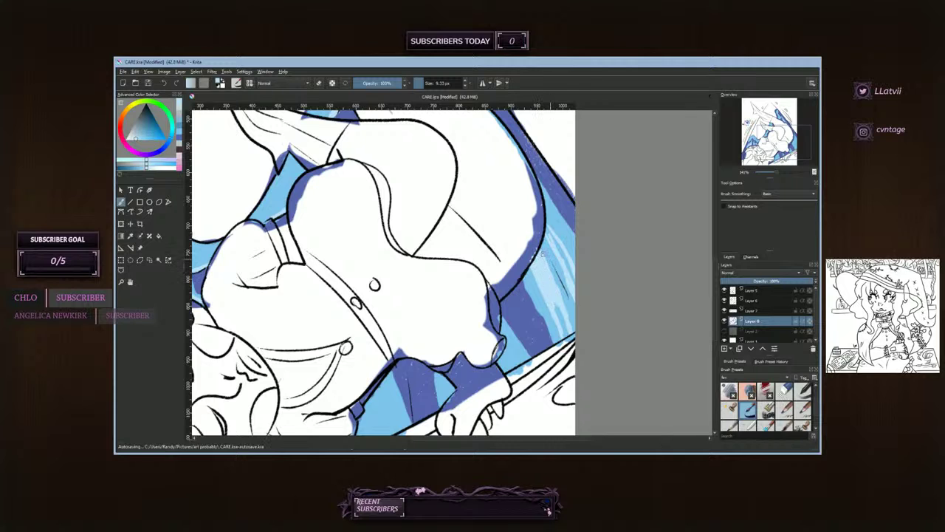
{"action": "left_click_drag", "start_coordinate": [543, 253], "coordinate": [563, 283]}
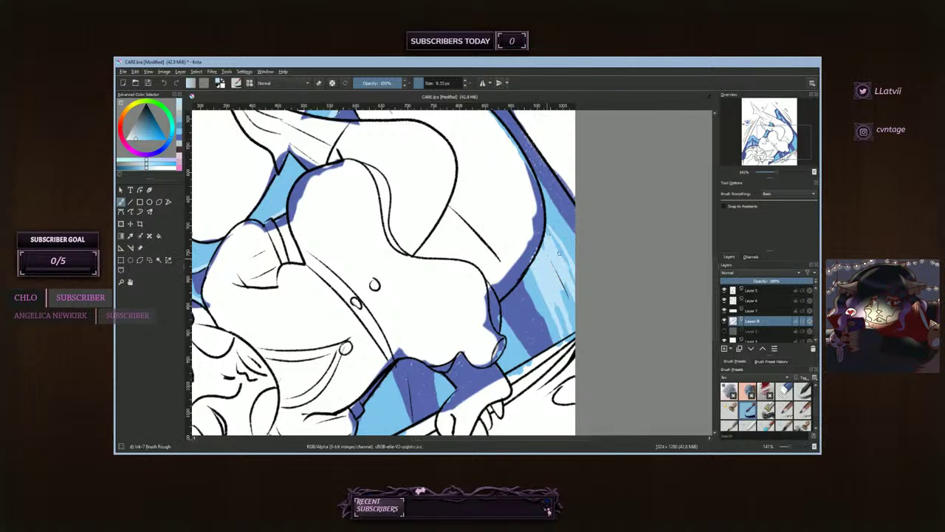
{"action": "left_click_drag", "start_coordinate": [549, 231], "coordinate": [568, 265]}
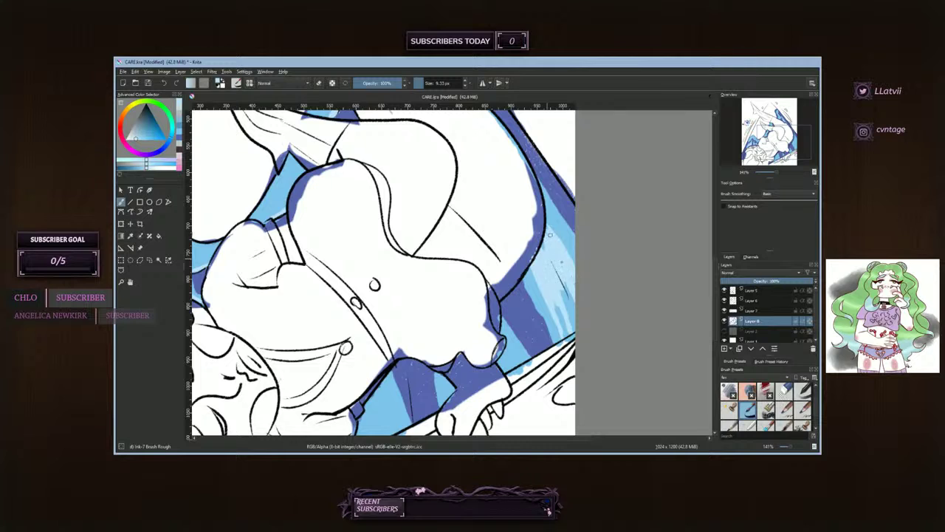
{"action": "left_click_drag", "start_coordinate": [543, 259], "coordinate": [564, 301]}
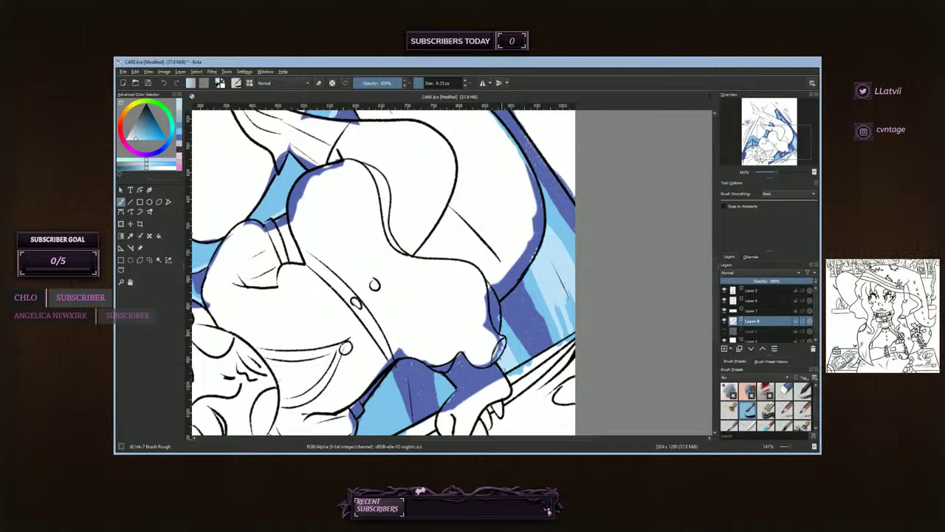
- Add pale-blue highlights to the light-blue folds beneath the body and beside the hand
{"action": "left_click_drag", "start_coordinate": [444, 386], "coordinate": [457, 387]}
{"action": "left_click_drag", "start_coordinate": [765, 130], "coordinate": [757, 131]}
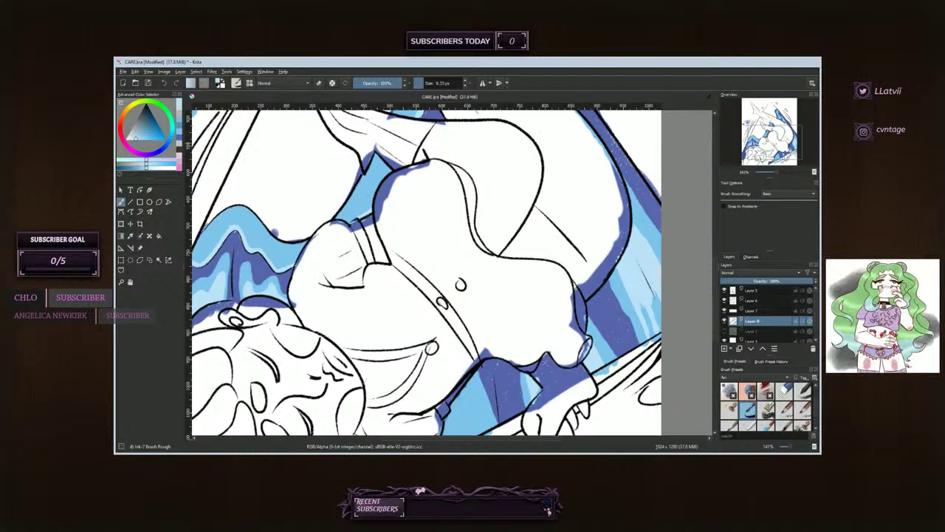
{"action": "left_click_drag", "start_coordinate": [766, 144], "coordinate": [757, 152]}
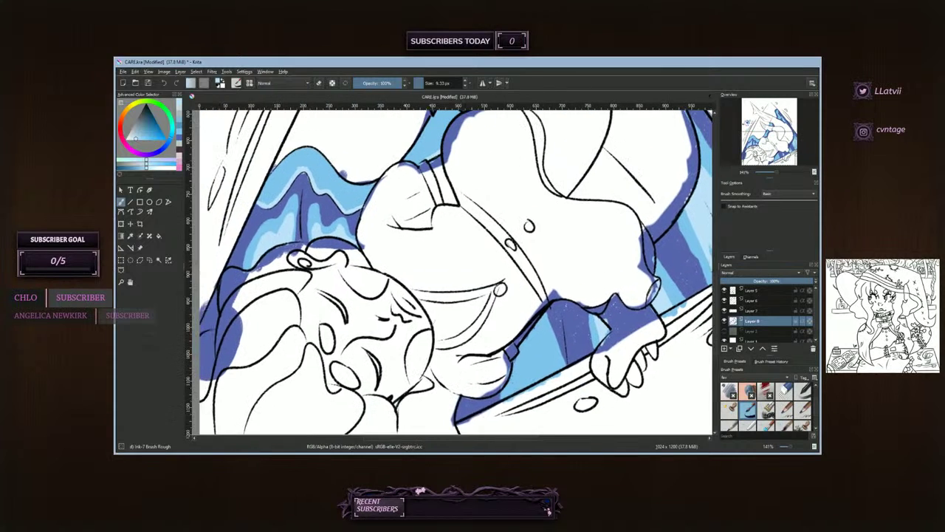
{"action": "mouse_move", "coordinate": [539, 322]}
{"action": "left_mouse_down"}
{"action": "mouse_move", "coordinate": [556, 372]}
{"action": "mouse_move", "coordinate": [538, 337]}
{"action": "mouse_move", "coordinate": [530, 371]}
{"action": "mouse_move", "coordinate": [526, 345]}
{"action": "mouse_move", "coordinate": [538, 376]}
{"action": "mouse_move", "coordinate": [547, 360]}
{"action": "mouse_move", "coordinate": [527, 358]}
{"action": "mouse_move", "coordinate": [529, 372]}
{"action": "mouse_move", "coordinate": [516, 356]}
{"action": "mouse_move", "coordinate": [520, 380]}
{"action": "mouse_move", "coordinate": [519, 358]}
{"action": "mouse_move", "coordinate": [524, 370]}
{"action": "mouse_move", "coordinate": [515, 377]}
{"action": "mouse_move", "coordinate": [512, 366]}
{"action": "left_mouse_up"}
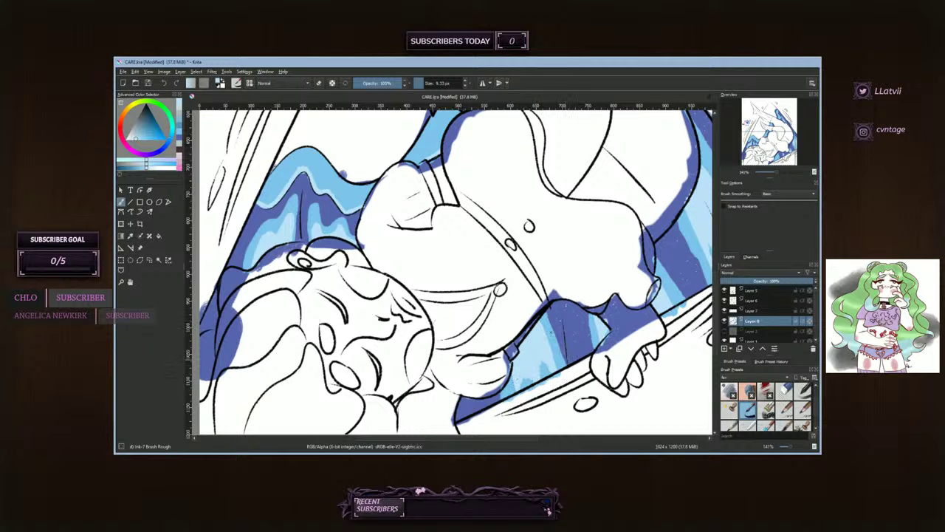
- Sample the teal-blue palette swatch and paint shading along the wave's upper edge above the head and in the light-blue strip beside the shoulder
{"action": "left_click_drag", "start_coordinate": [769, 145], "coordinate": [760, 134]}
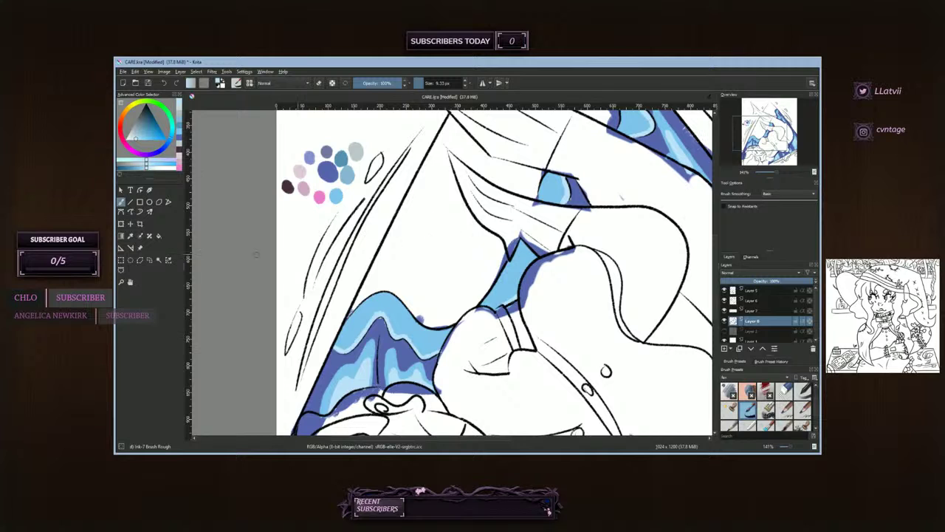
{"action": "left_click", "coordinate": [130, 236]}
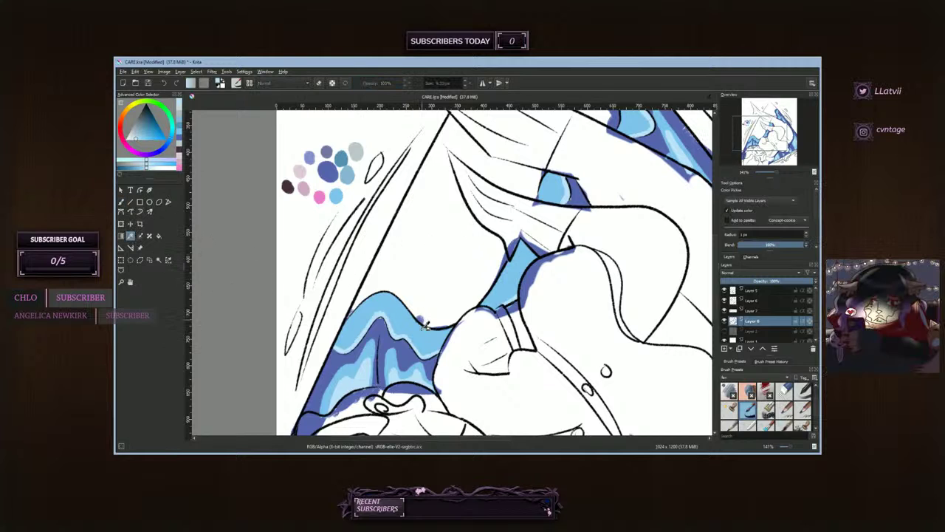
{"action": "left_click", "coordinate": [341, 157]}
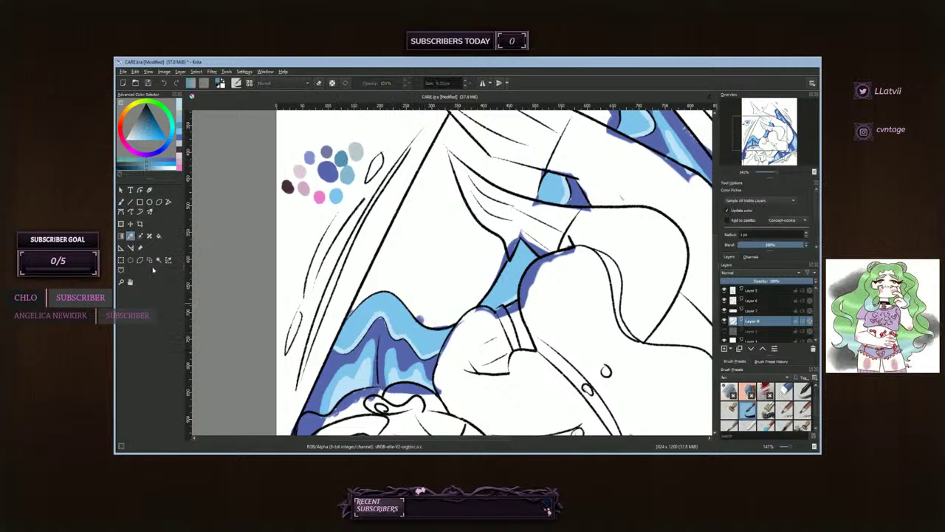
{"action": "left_click", "coordinate": [121, 201]}
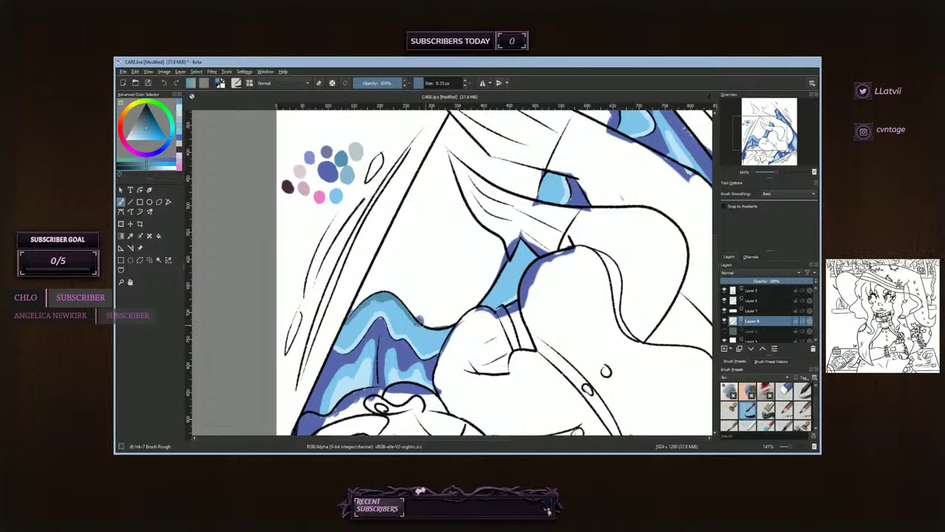
{"action": "left_click_drag", "start_coordinate": [421, 325], "coordinate": [442, 330]}
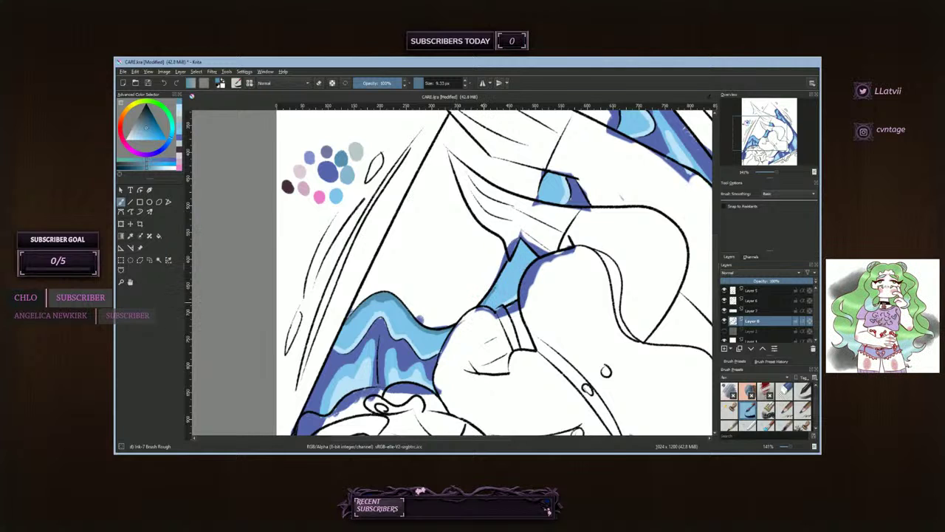
{"action": "left_click_drag", "start_coordinate": [500, 285], "coordinate": [508, 263]}
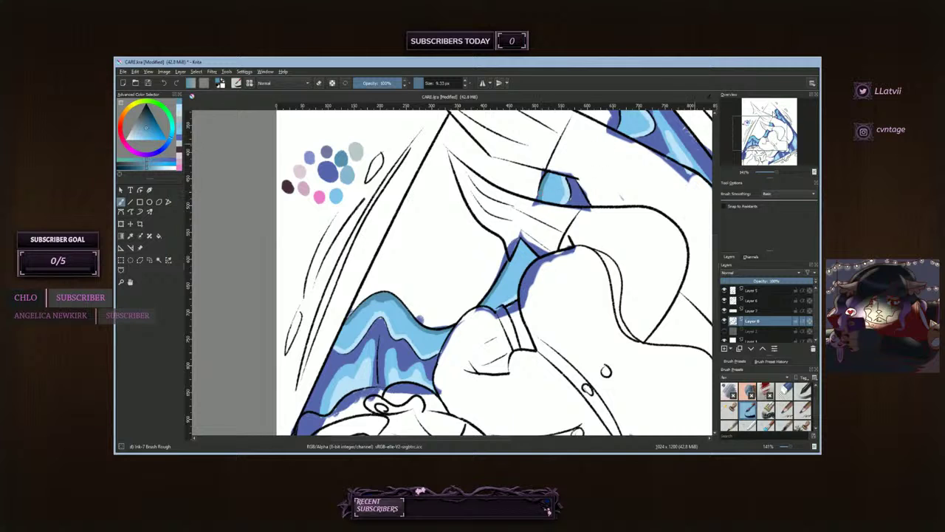
- Blend the blues inside the upper wavy shape using the Blender Textured Soft brush at 11.64 px
{"action": "left_click_drag", "start_coordinate": [770, 131], "coordinate": [768, 116]}
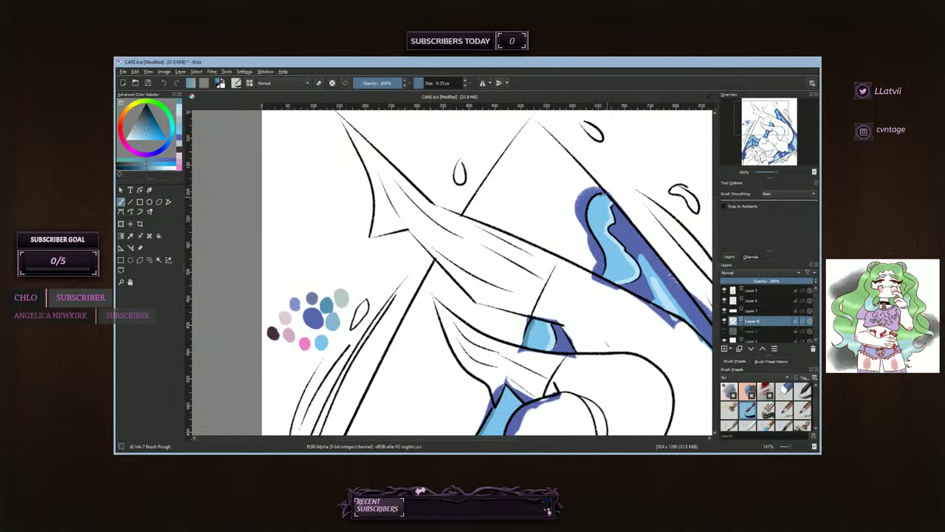
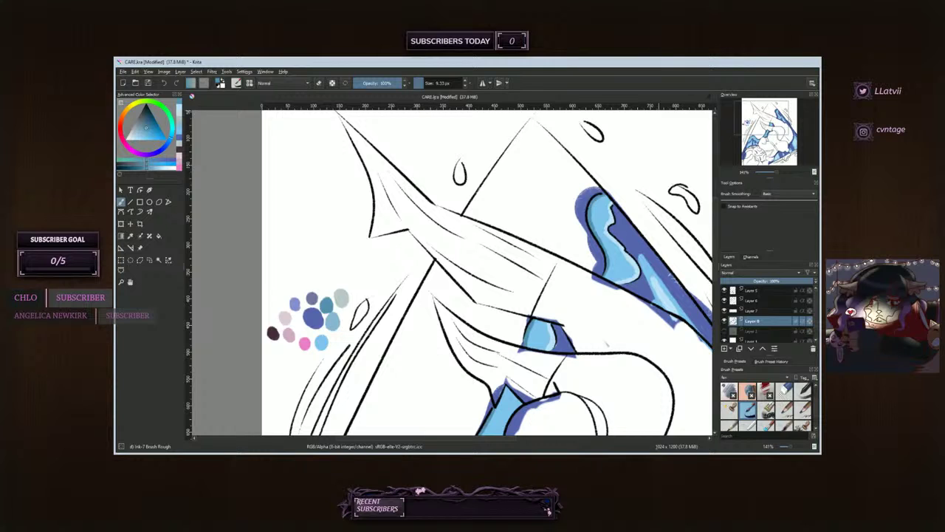
{"action": "left_click", "coordinate": [766, 422]}
{"action": "left_click_drag", "start_coordinate": [432, 83], "coordinate": [422, 84]}
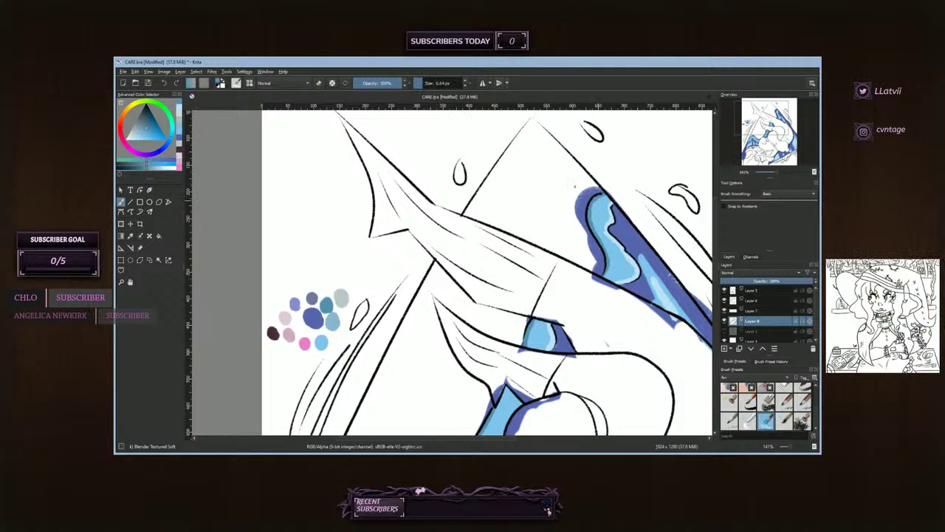
{"action": "left_click", "coordinate": [466, 80]}
{"action": "left_click", "coordinate": [466, 80]}
{"action": "left_click", "coordinate": [466, 81]}
{"action": "left_click", "coordinate": [466, 80]}
{"action": "left_click", "coordinate": [466, 81]}
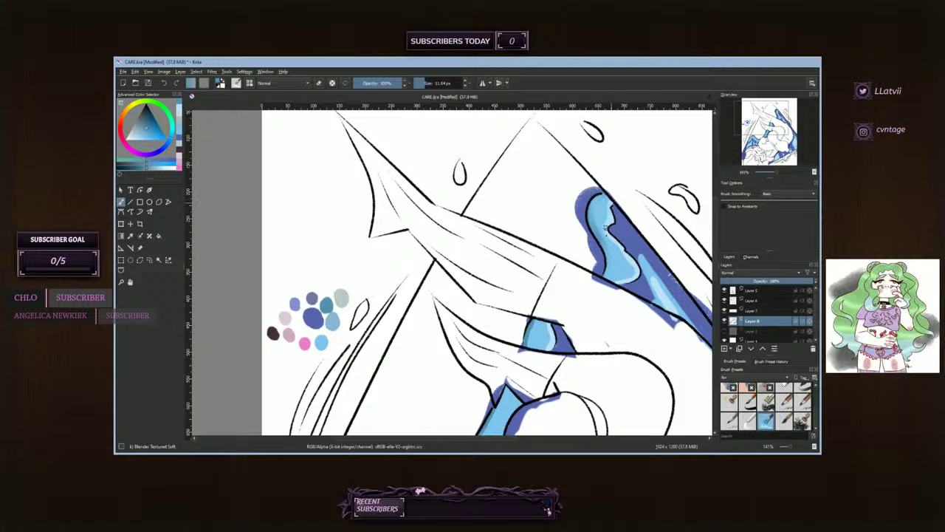
{"action": "left_click_drag", "start_coordinate": [610, 241], "coordinate": [633, 274]}
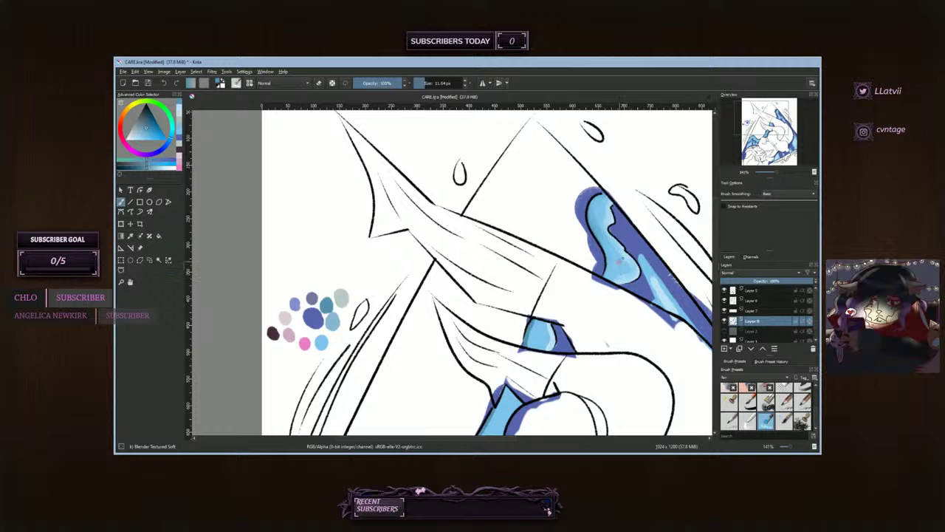
- Blend the light-blue patch beside the tail fins, the strip by the shoulder and the wave above the head
{"action": "left_click_drag", "start_coordinate": [764, 128], "coordinate": [764, 141]}
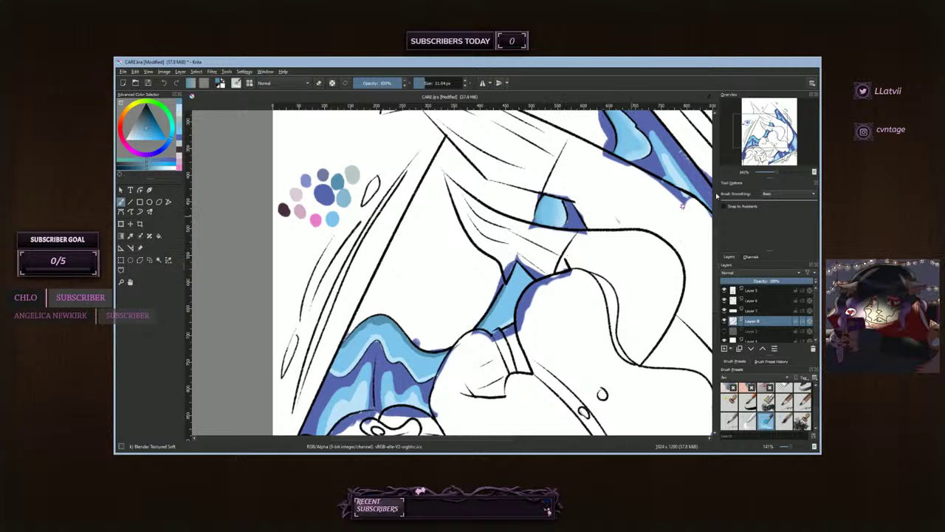
{"action": "left_click_drag", "start_coordinate": [752, 138], "coordinate": [746, 143]}
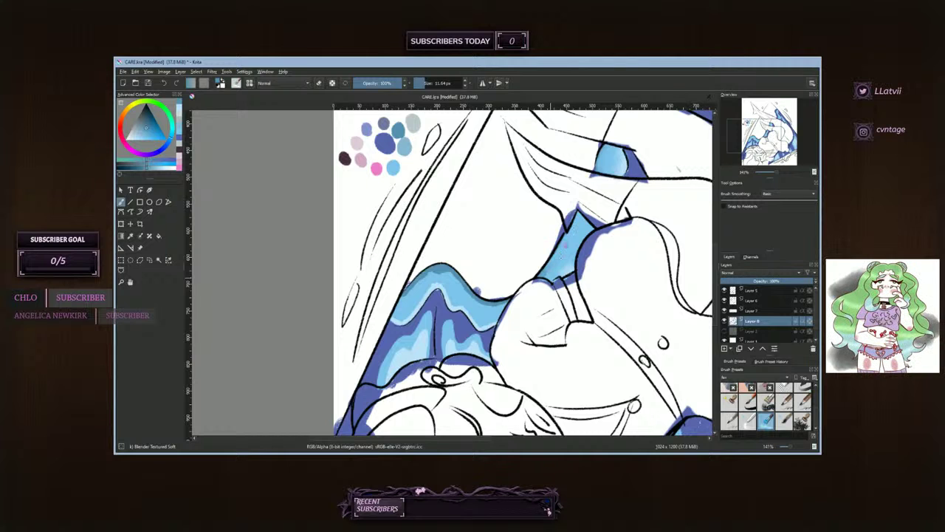
{"action": "left_click_drag", "start_coordinate": [427, 278], "coordinate": [499, 234]}
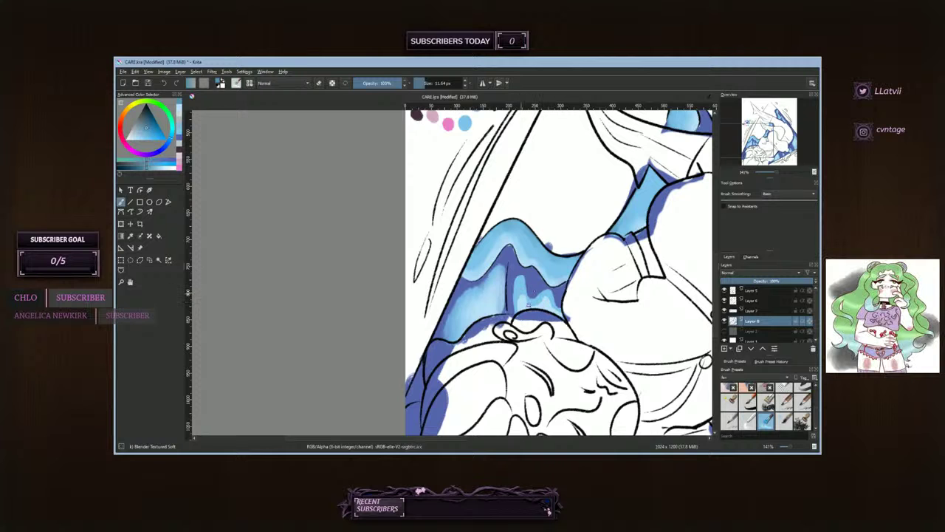
- Smooth the light and dark blue streaks together in the folds just above the head
{"action": "left_click_drag", "start_coordinate": [776, 173], "coordinate": [773, 175]}
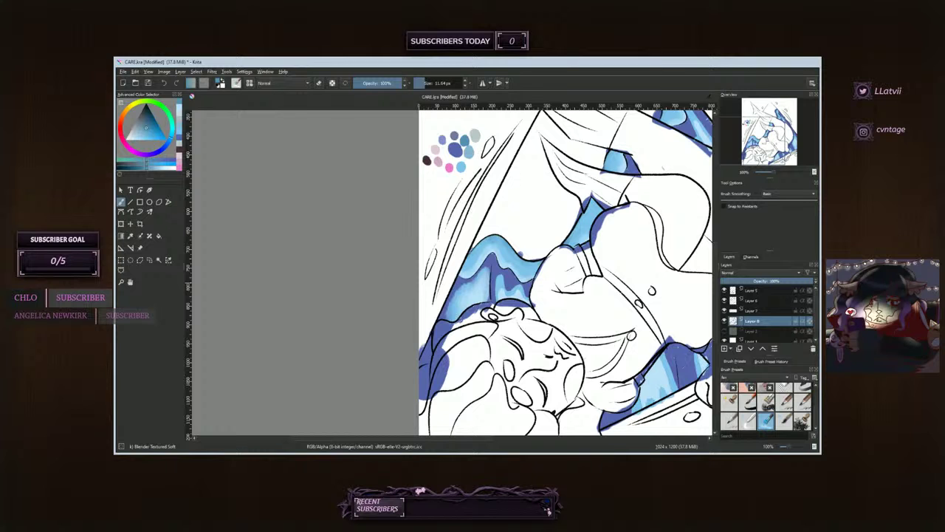
{"action": "left_click_drag", "start_coordinate": [749, 137], "coordinate": [761, 140]}
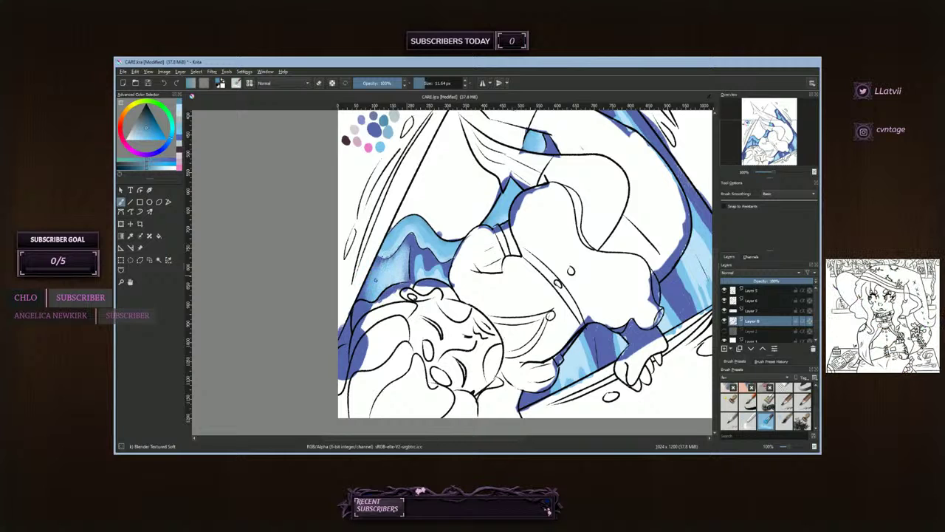
{"action": "left_click_drag", "start_coordinate": [375, 280], "coordinate": [382, 258]}
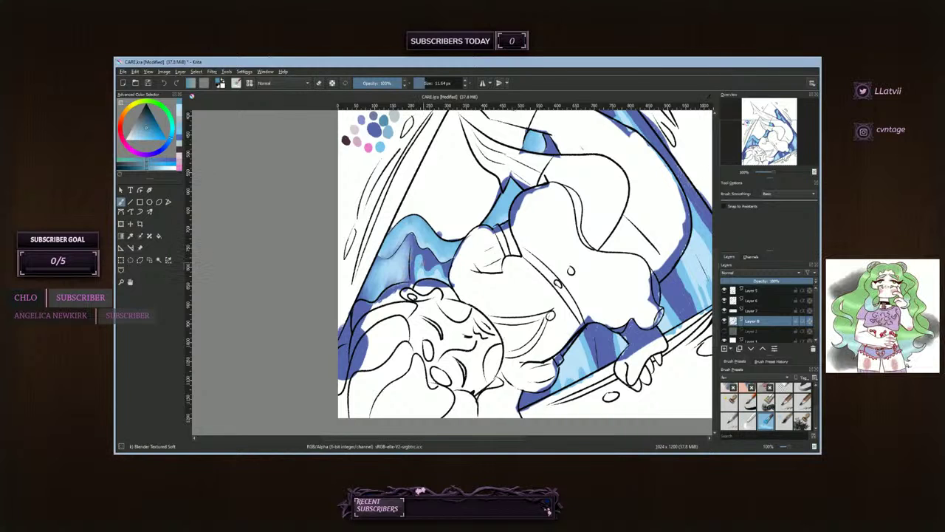
{"action": "mouse_move", "coordinate": [421, 256]}
{"action": "left_mouse_down"}
{"action": "mouse_move", "coordinate": [416, 276]}
{"action": "mouse_move", "coordinate": [417, 247]}
{"action": "mouse_move", "coordinate": [425, 274]}
{"action": "left_mouse_up"}
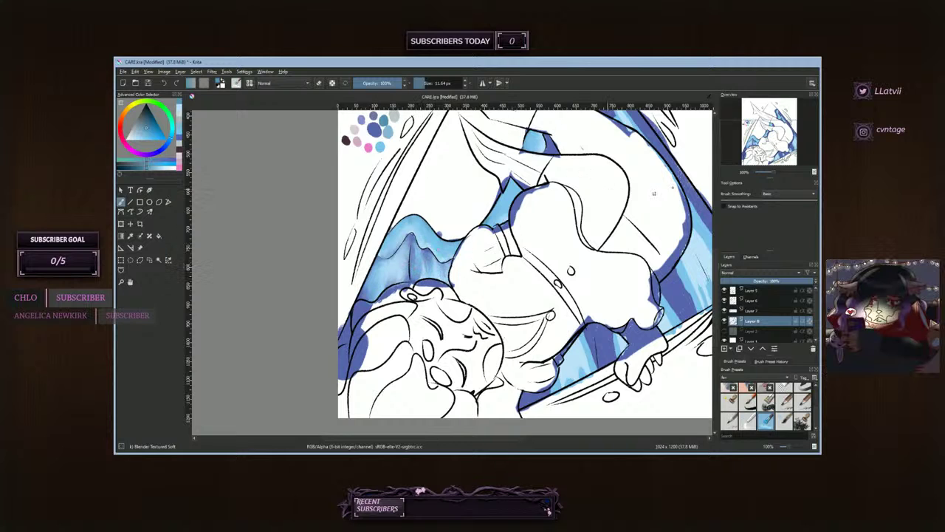
- Blend the blue streaks along the wide area outside the curved tail, down to the canvas edge
{"action": "left_click_drag", "start_coordinate": [765, 130], "coordinate": [774, 121]}
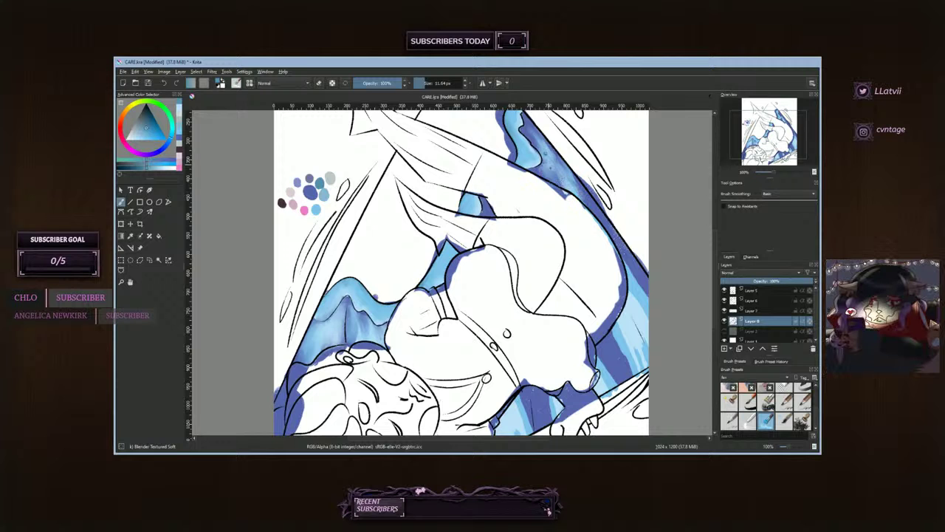
{"action": "left_click_drag", "start_coordinate": [768, 141], "coordinate": [774, 142]}
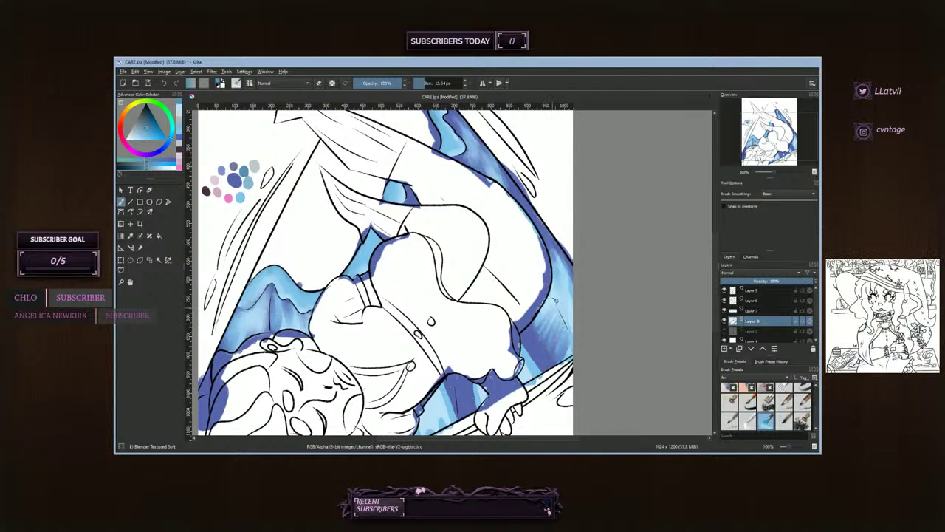
{"action": "left_click_drag", "start_coordinate": [541, 320], "coordinate": [564, 284]}
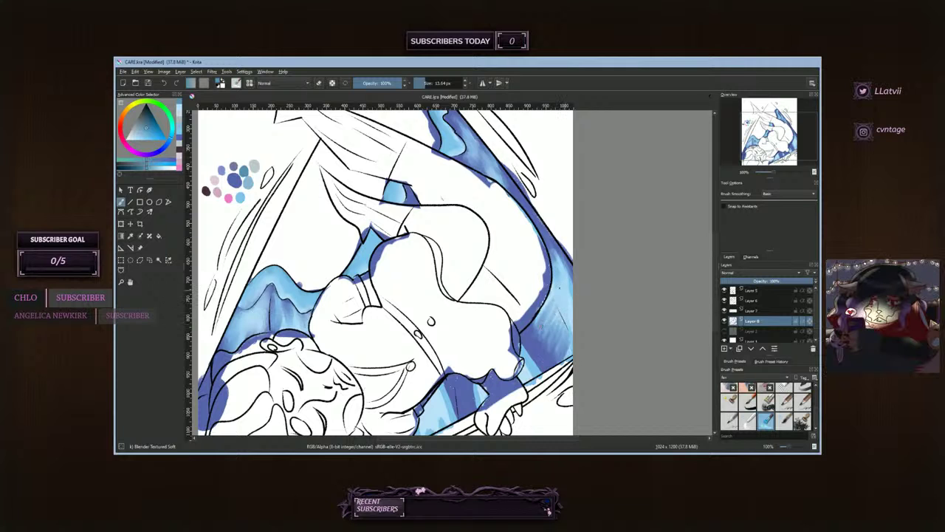
{"action": "mouse_move", "coordinate": [538, 323]}
{"action": "left_mouse_down"}
{"action": "mouse_move", "coordinate": [554, 289]}
{"action": "mouse_move", "coordinate": [548, 334]}
{"action": "mouse_move", "coordinate": [564, 336]}
{"action": "mouse_move", "coordinate": [542, 327]}
{"action": "mouse_move", "coordinate": [546, 350]}
{"action": "mouse_move", "coordinate": [550, 323]}
{"action": "mouse_move", "coordinate": [536, 317]}
{"action": "mouse_move", "coordinate": [551, 313]}
{"action": "mouse_move", "coordinate": [562, 293]}
{"action": "mouse_move", "coordinate": [556, 279]}
{"action": "mouse_move", "coordinate": [559, 310]}
{"action": "mouse_move", "coordinate": [568, 305]}
{"action": "mouse_move", "coordinate": [559, 268]}
{"action": "mouse_move", "coordinate": [546, 313]}
{"action": "mouse_move", "coordinate": [552, 297]}
{"action": "mouse_move", "coordinate": [561, 330]}
{"action": "left_mouse_up"}
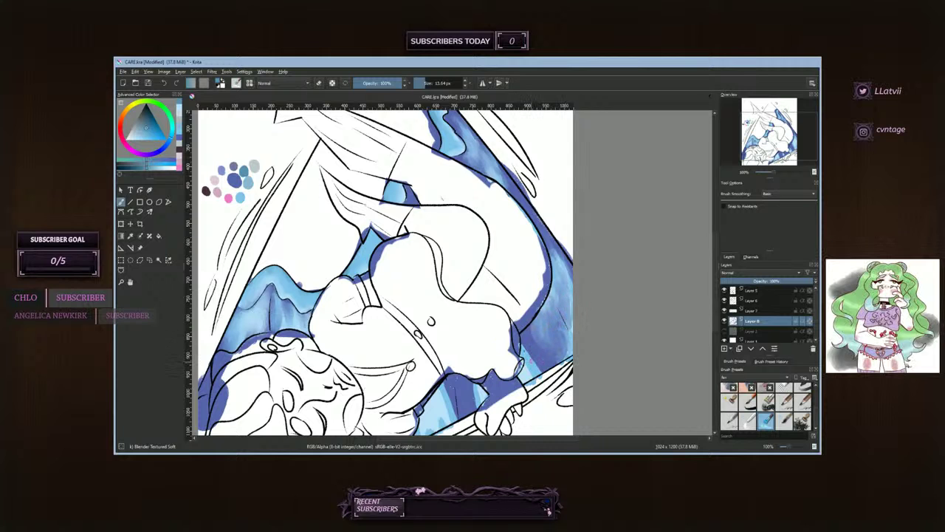
{"action": "mouse_move", "coordinate": [529, 362]}
{"action": "left_mouse_down"}
{"action": "mouse_move", "coordinate": [536, 354]}
{"action": "mouse_move", "coordinate": [527, 352]}
{"action": "mouse_move", "coordinate": [531, 361]}
{"action": "left_mouse_up"}
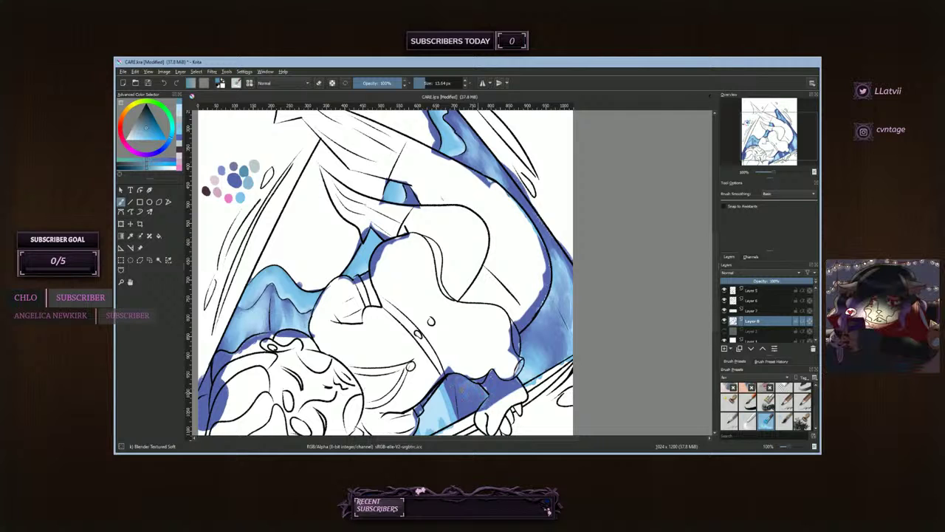
- Blend the blue folds beneath the body beside the hand, and touch up the blending on the wave above the head
{"action": "left_click_drag", "start_coordinate": [447, 418], "coordinate": [474, 395]}
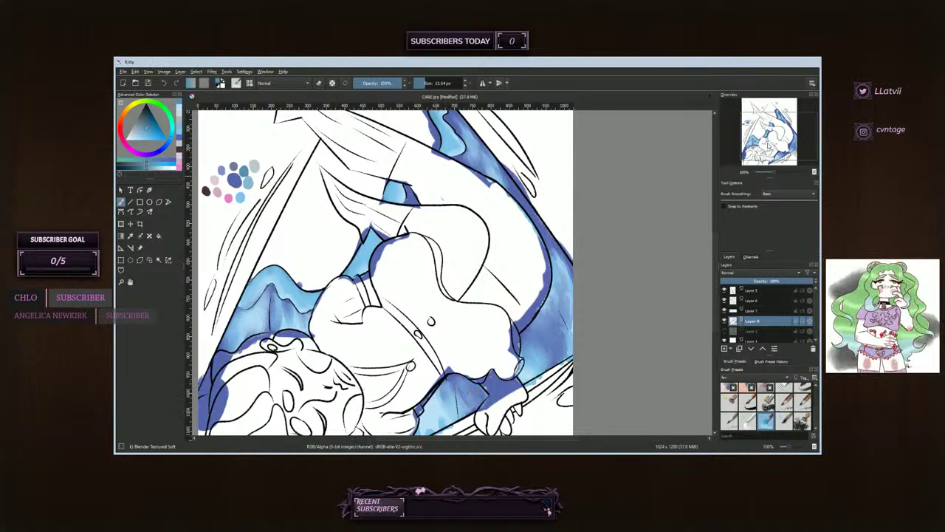
{"action": "left_click_drag", "start_coordinate": [769, 140], "coordinate": [766, 147]}
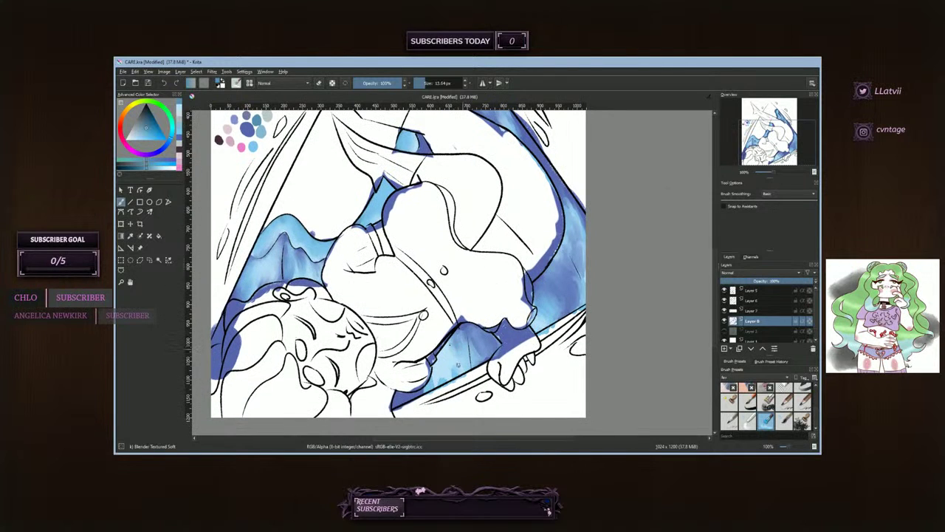
{"action": "mouse_move", "coordinate": [462, 356]}
{"action": "left_mouse_down"}
{"action": "mouse_move", "coordinate": [472, 335]}
{"action": "mouse_move", "coordinate": [479, 361]}
{"action": "mouse_move", "coordinate": [481, 335]}
{"action": "left_mouse_up"}
{"action": "mouse_move", "coordinate": [477, 351]}
{"action": "left_mouse_down"}
{"action": "mouse_move", "coordinate": [473, 331]}
{"action": "mouse_move", "coordinate": [464, 332]}
{"action": "left_mouse_up"}
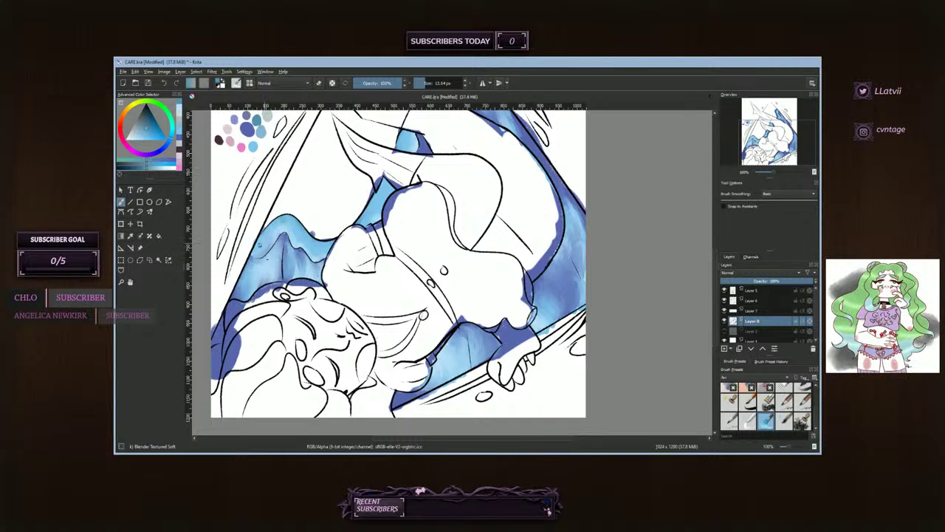
{"action": "mouse_move", "coordinate": [266, 245]}
{"action": "left_mouse_down"}
{"action": "mouse_move", "coordinate": [292, 232]}
{"action": "mouse_move", "coordinate": [284, 228]}
{"action": "mouse_move", "coordinate": [307, 254]}
{"action": "mouse_move", "coordinate": [323, 246]}
{"action": "left_mouse_up"}
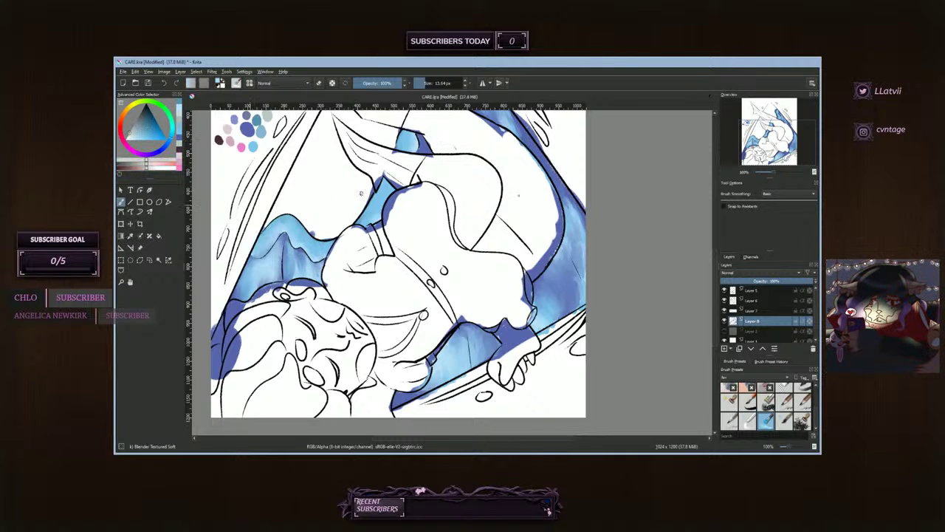
- Paint near-white highlights with Ink-7 Brush Rough at 10.36 px on the wave, shoulder strip, patch by the tail fins and upper wavy shape
{"action": "left_click", "coordinate": [747, 403]}
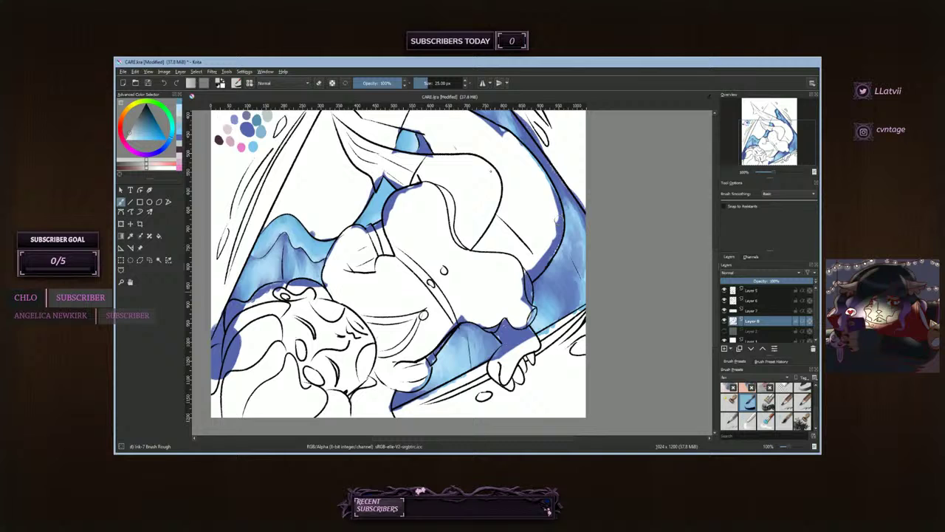
{"action": "left_click", "coordinate": [423, 82]}
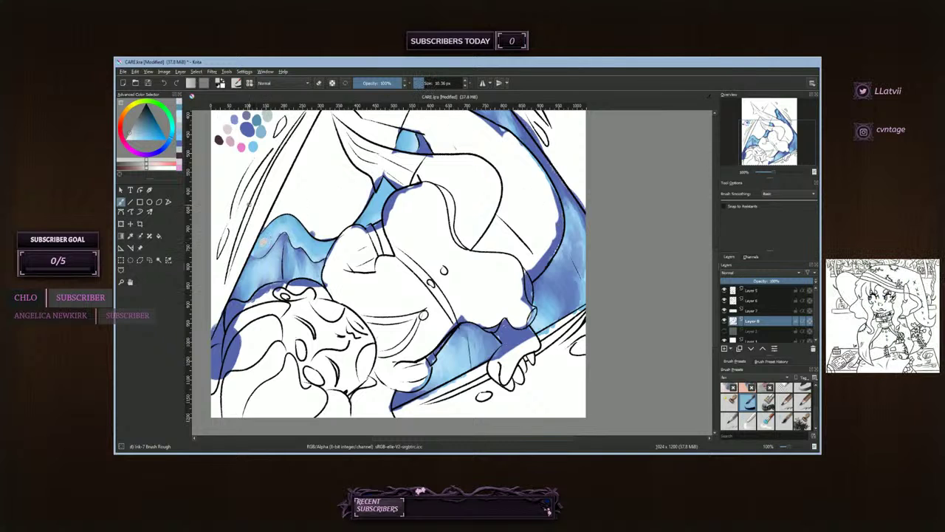
{"action": "key", "text": "ctrl+z"}
{"action": "left_click_drag", "start_coordinate": [129, 134], "coordinate": [125, 143]}
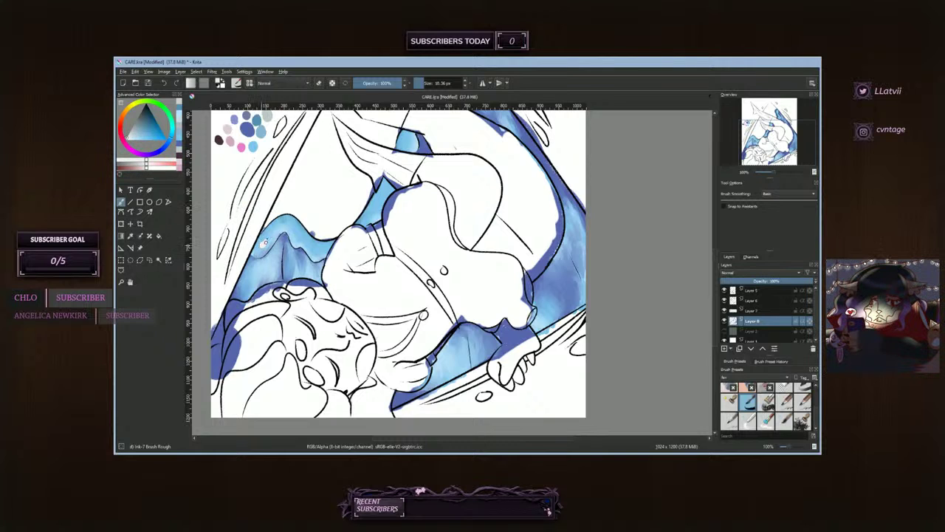
{"action": "mouse_move", "coordinate": [265, 242]}
{"action": "left_mouse_down"}
{"action": "mouse_move", "coordinate": [288, 221]}
{"action": "mouse_move", "coordinate": [323, 251]}
{"action": "mouse_move", "coordinate": [309, 240]}
{"action": "mouse_move", "coordinate": [374, 219]}
{"action": "mouse_move", "coordinate": [391, 187]}
{"action": "left_mouse_up"}
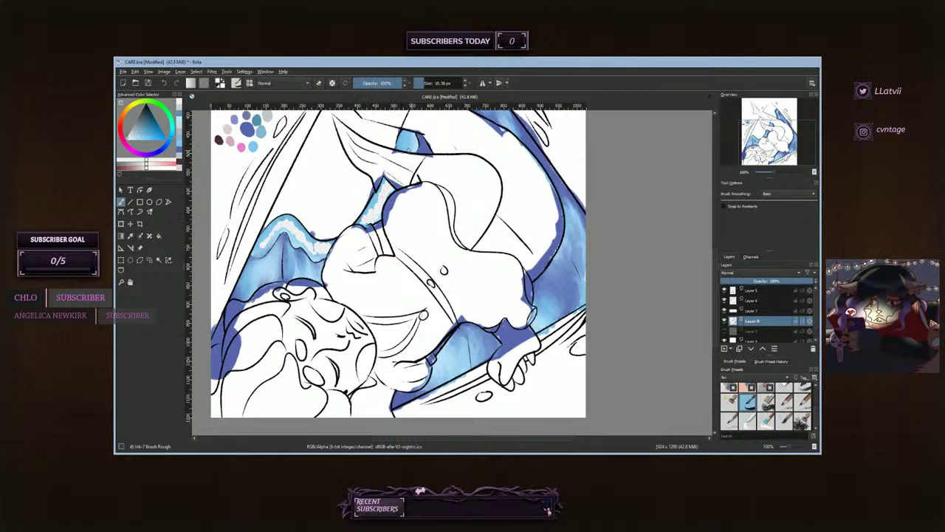
{"action": "mouse_move", "coordinate": [400, 148]}
{"action": "left_mouse_down"}
{"action": "mouse_move", "coordinate": [412, 133]}
{"action": "mouse_move", "coordinate": [435, 204]}
{"action": "left_mouse_up"}
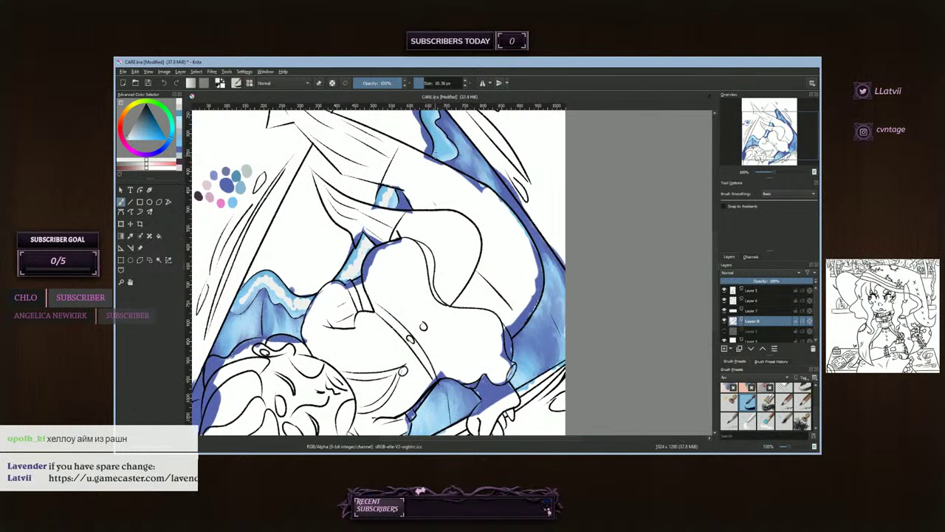
{"action": "left_click_drag", "start_coordinate": [440, 156], "coordinate": [428, 112]}
{"action": "scroll", "coordinate": [377, 273], "scroll_direction": "up", "scroll_amount": 2}
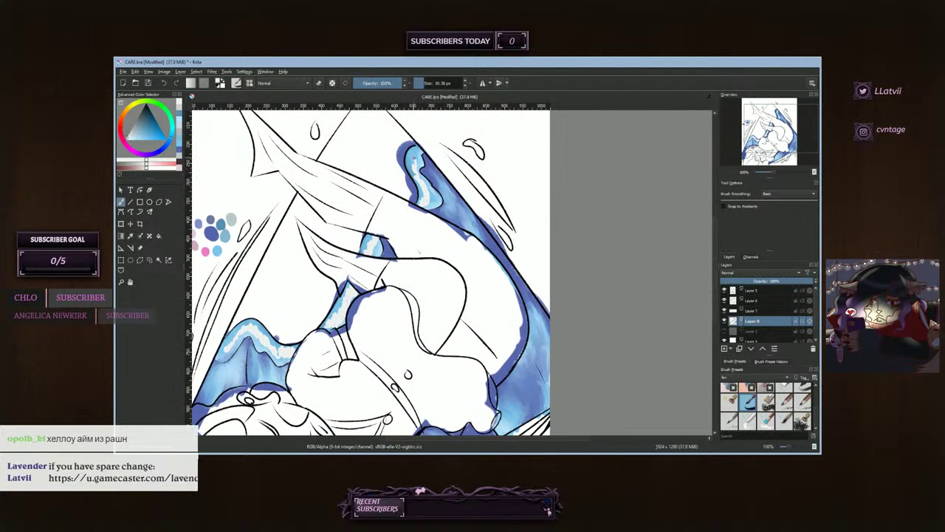
- Blend the near-white highlights into the blue with Blender Textured Soft at 7.47 px on the upper wavy shape, fin patch, shoulder strip and wave
{"action": "left_click", "coordinate": [766, 420]}
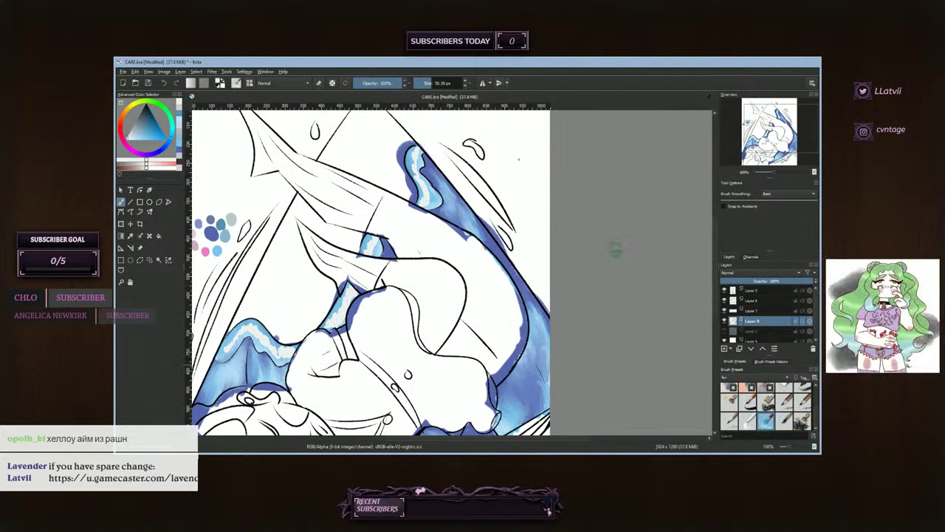
{"action": "left_click", "coordinate": [418, 84]}
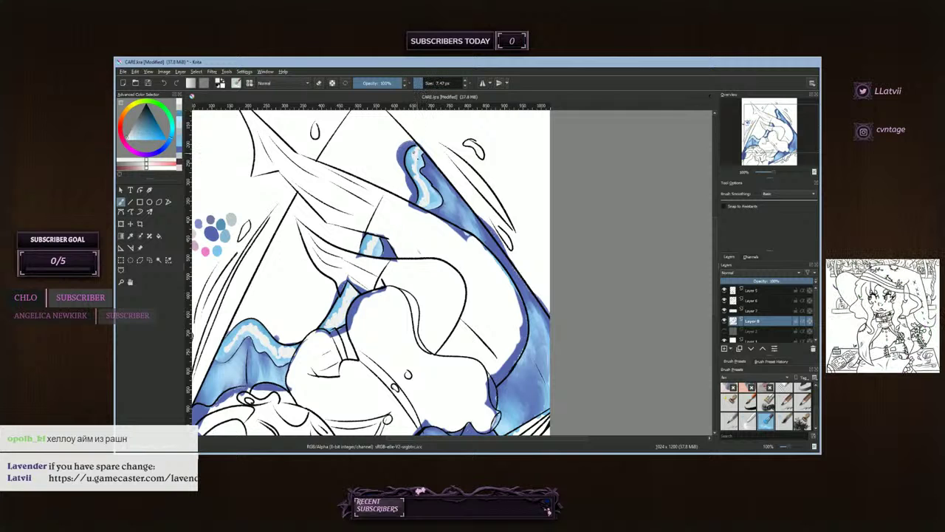
{"action": "mouse_move", "coordinate": [414, 157]}
{"action": "left_mouse_down"}
{"action": "mouse_move", "coordinate": [410, 169]}
{"action": "mouse_move", "coordinate": [428, 190]}
{"action": "mouse_move", "coordinate": [422, 204]}
{"action": "mouse_move", "coordinate": [430, 191]}
{"action": "mouse_move", "coordinate": [415, 154]}
{"action": "left_mouse_up"}
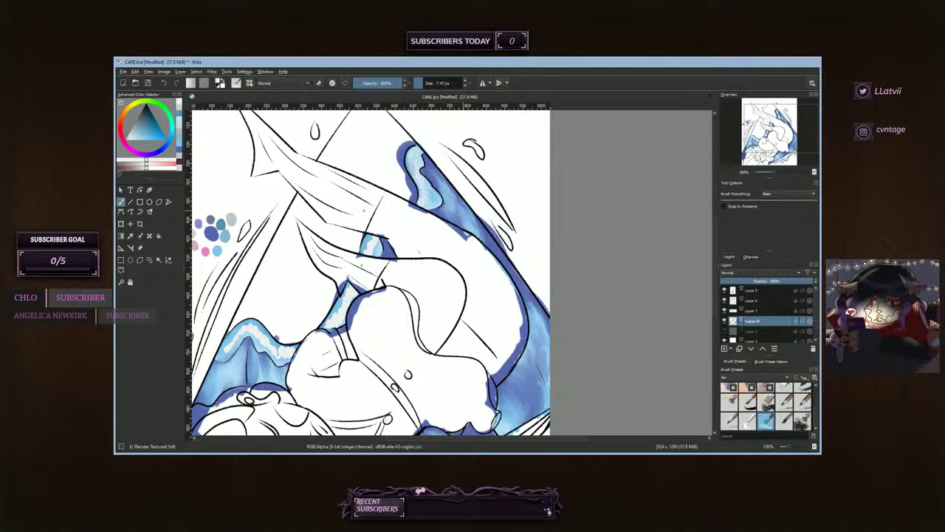
{"action": "left_click_drag", "start_coordinate": [370, 242], "coordinate": [377, 241]}
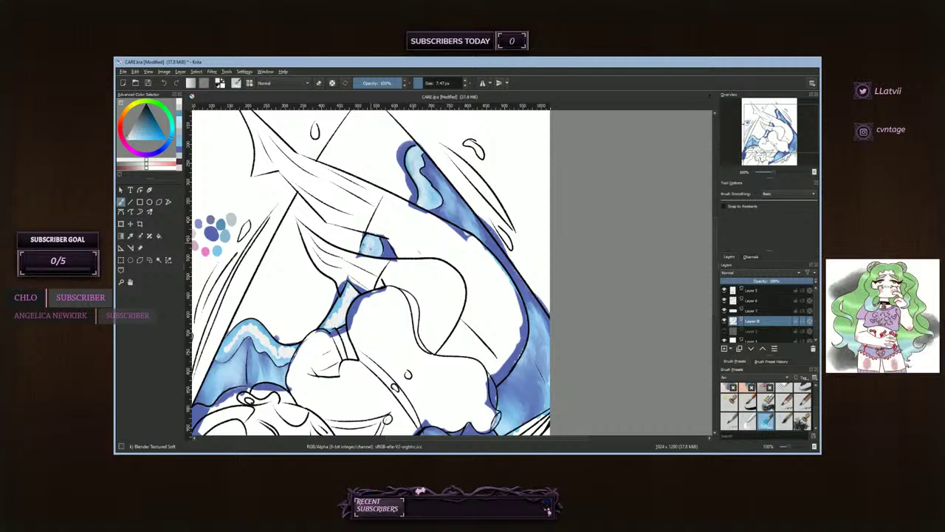
{"action": "left_click_drag", "start_coordinate": [373, 248], "coordinate": [376, 242]}
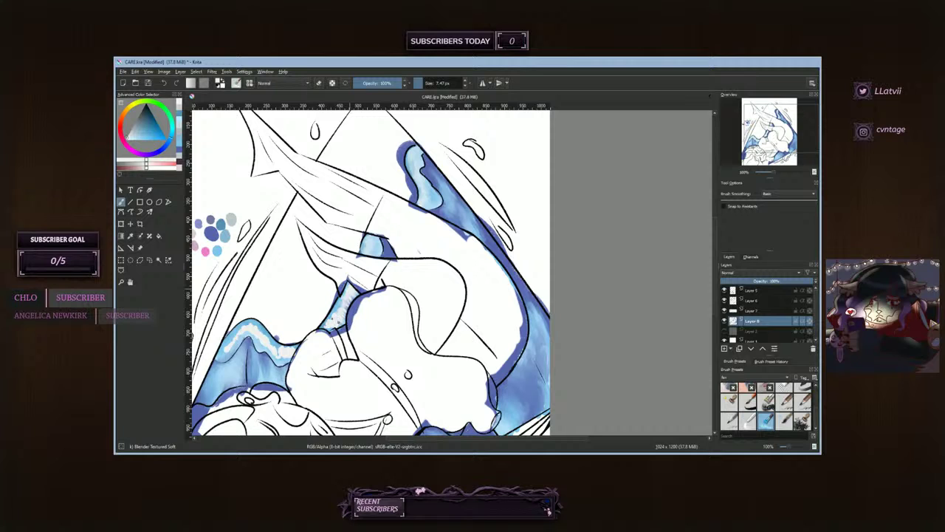
{"action": "mouse_move", "coordinate": [340, 316]}
{"action": "left_mouse_down"}
{"action": "mouse_move", "coordinate": [334, 328]}
{"action": "mouse_move", "coordinate": [343, 306]}
{"action": "mouse_move", "coordinate": [341, 316]}
{"action": "left_mouse_up"}
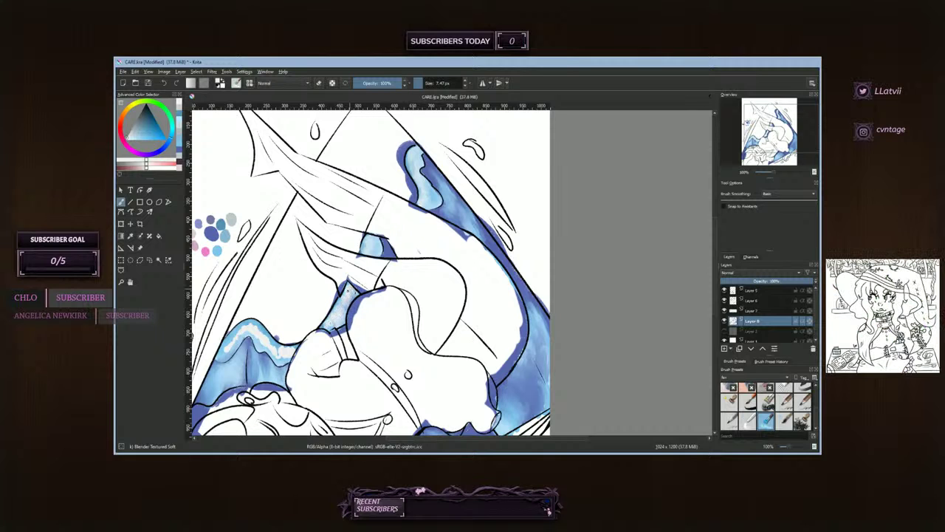
{"action": "left_click_drag", "start_coordinate": [347, 303], "coordinate": [353, 292]}
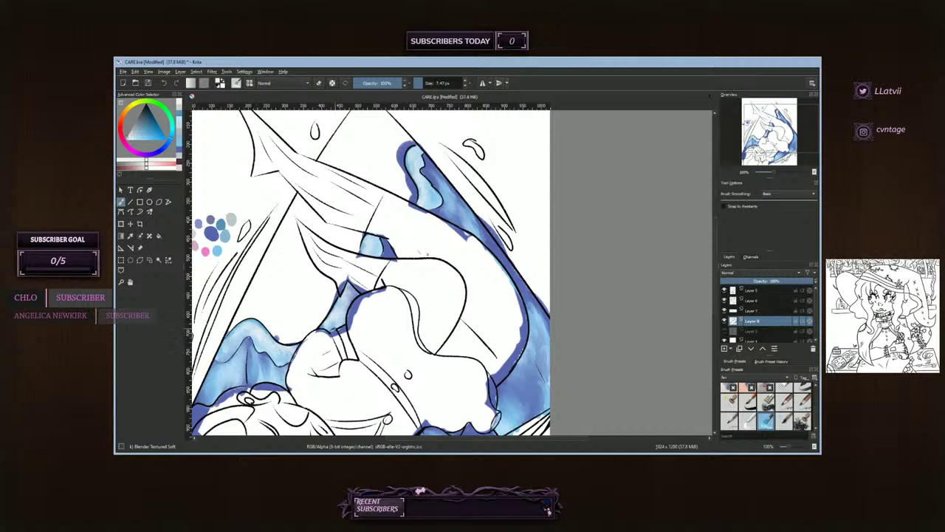
- Erase the blue spilling past the upper wavy shape and into the tail's outer edge with Eraser Circle at 19.83 px
{"action": "left_click", "coordinate": [785, 391]}
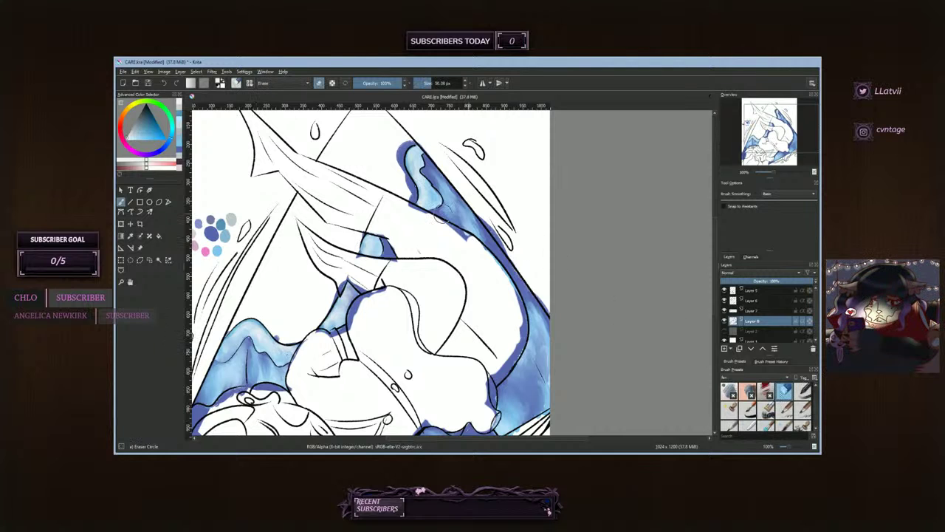
{"action": "left_click", "coordinate": [426, 82]}
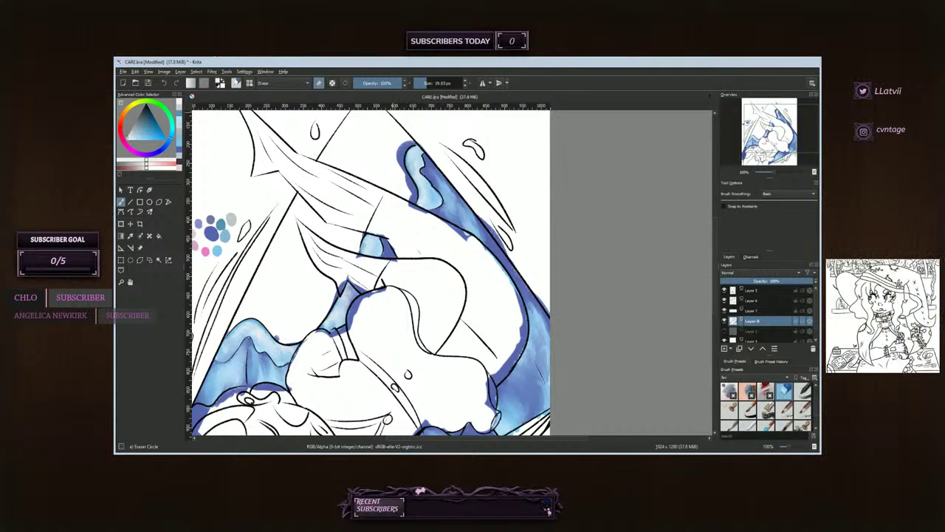
{"action": "left_click_drag", "start_coordinate": [404, 142], "coordinate": [401, 167]}
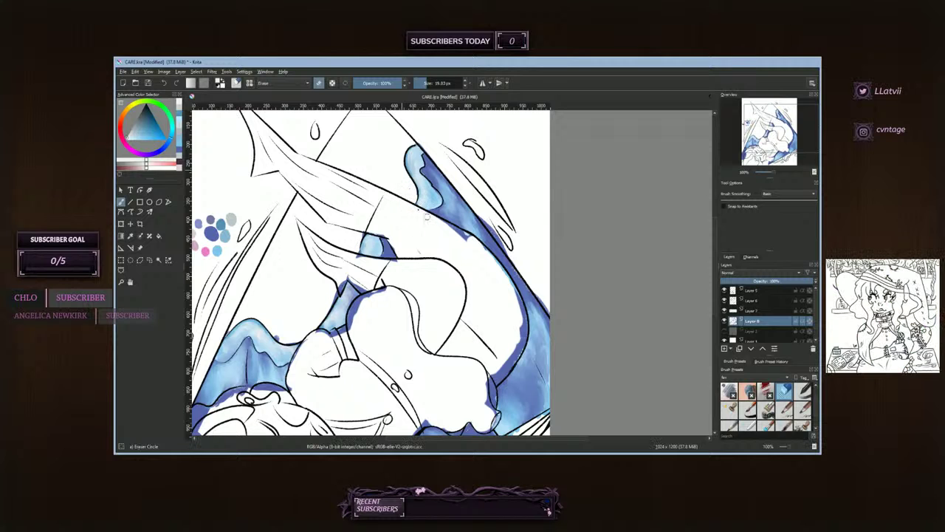
{"action": "mouse_move", "coordinate": [448, 230]}
{"action": "left_mouse_down"}
{"action": "mouse_move", "coordinate": [445, 226]}
{"action": "mouse_move", "coordinate": [490, 255]}
{"action": "mouse_move", "coordinate": [504, 275]}
{"action": "mouse_move", "coordinate": [498, 288]}
{"action": "mouse_move", "coordinate": [512, 290]}
{"action": "mouse_move", "coordinate": [501, 271]}
{"action": "mouse_move", "coordinate": [517, 313]}
{"action": "left_mouse_up"}
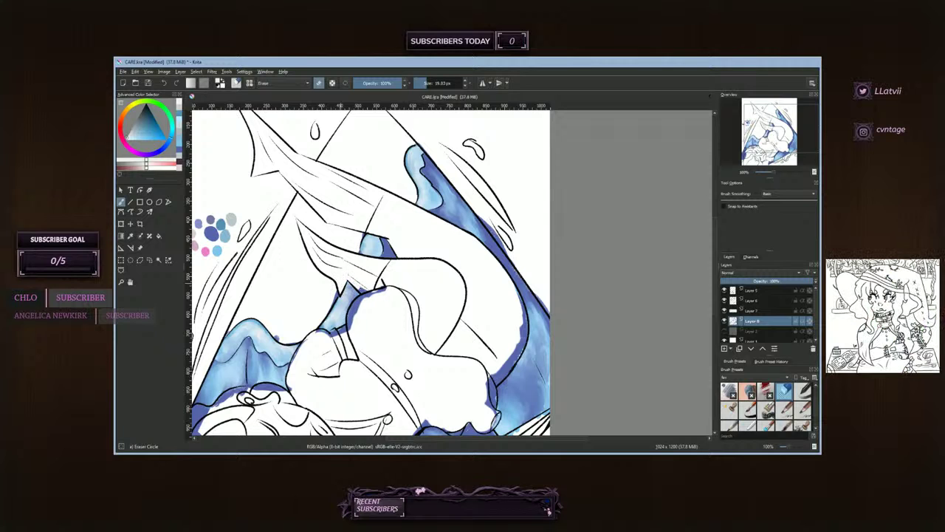
- Erase the blue overlapping the body outline and shoulder, and clean the edge of the patch by the tail fins
{"action": "left_click_drag", "start_coordinate": [366, 294], "coordinate": [373, 294]}
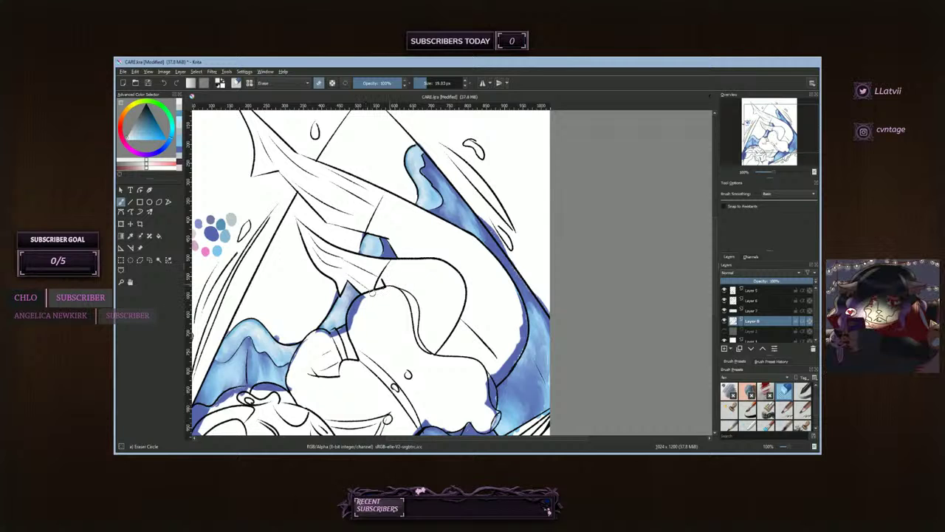
{"action": "mouse_move", "coordinate": [363, 308]}
{"action": "left_mouse_down"}
{"action": "mouse_move", "coordinate": [365, 296]}
{"action": "mouse_move", "coordinate": [351, 320]}
{"action": "left_mouse_up"}
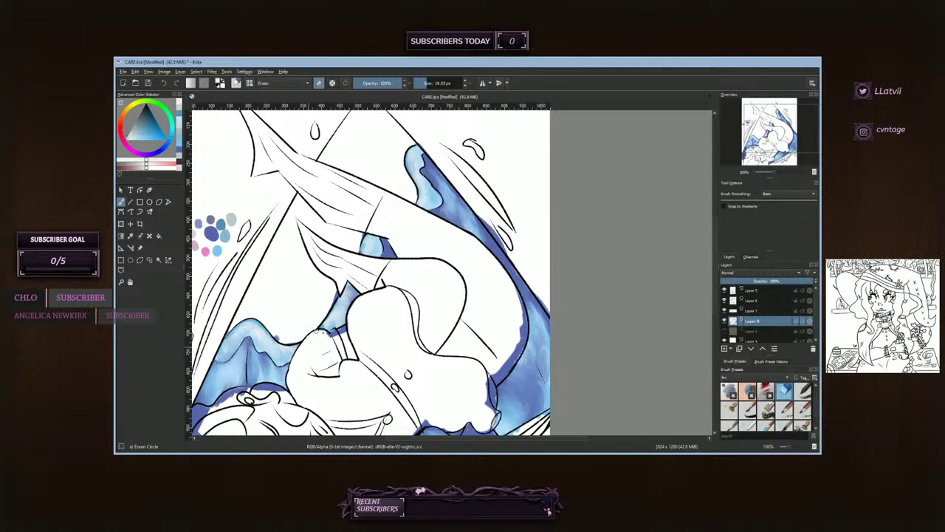
{"action": "left_click_drag", "start_coordinate": [328, 334], "coordinate": [345, 330]}
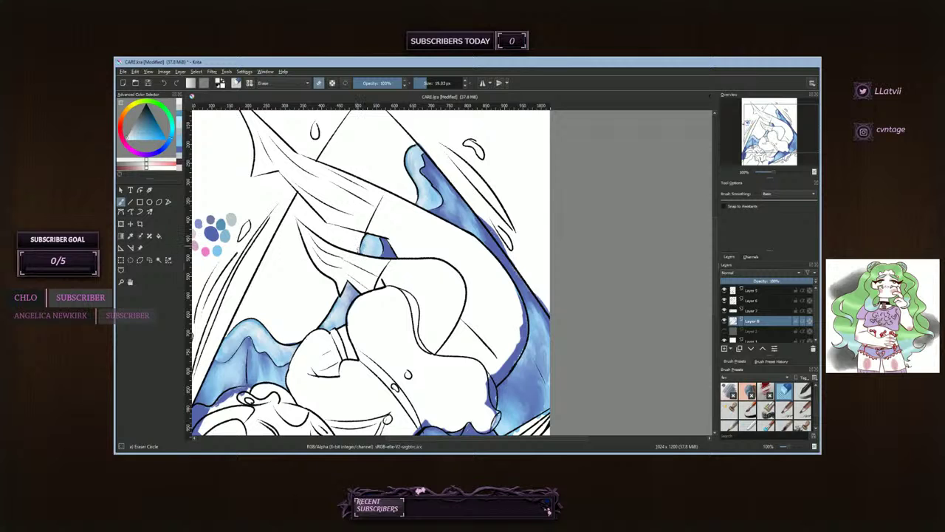
{"action": "left_click", "coordinate": [359, 250]}
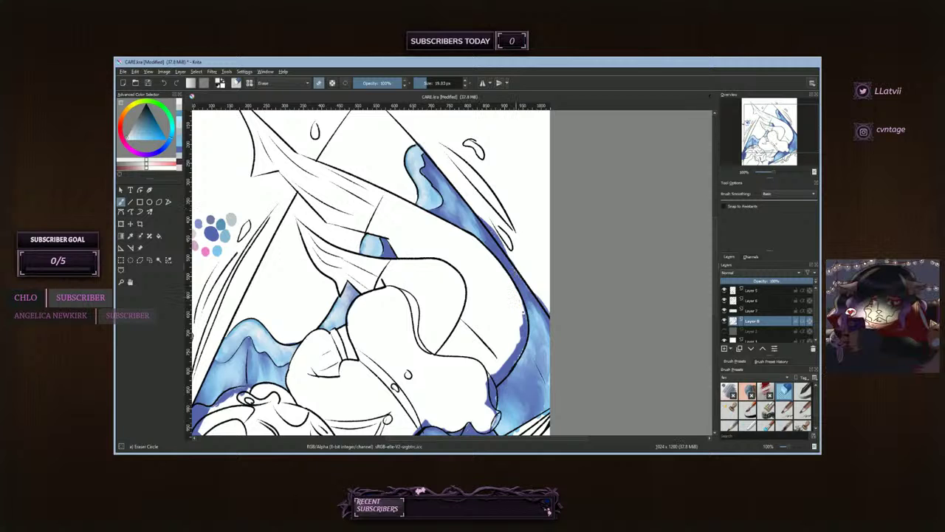
- Erase the blue spilling inside the tail's lower curve and the rounded clothing edge beside it, undoing the last stray stroke
{"action": "left_click_drag", "start_coordinate": [522, 314], "coordinate": [523, 332]}
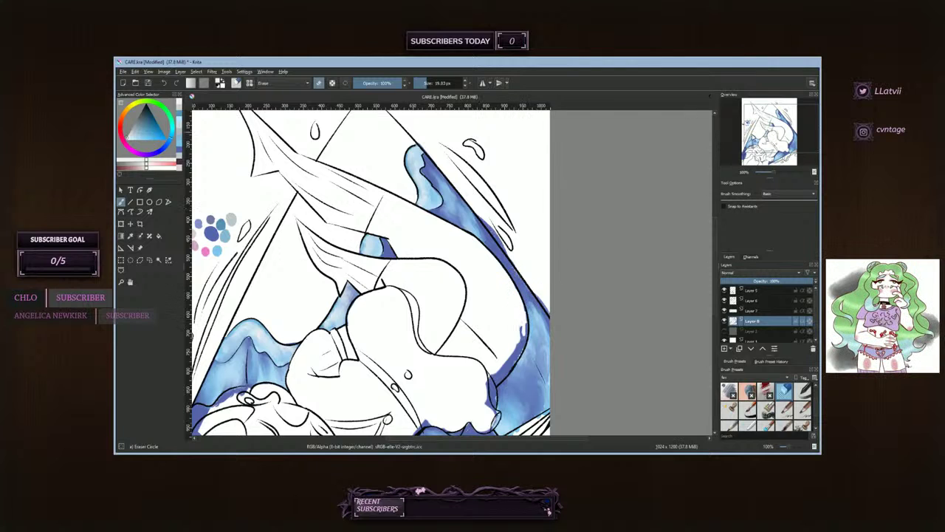
{"action": "scroll", "coordinate": [513, 285], "scroll_direction": "down", "scroll_amount": 2}
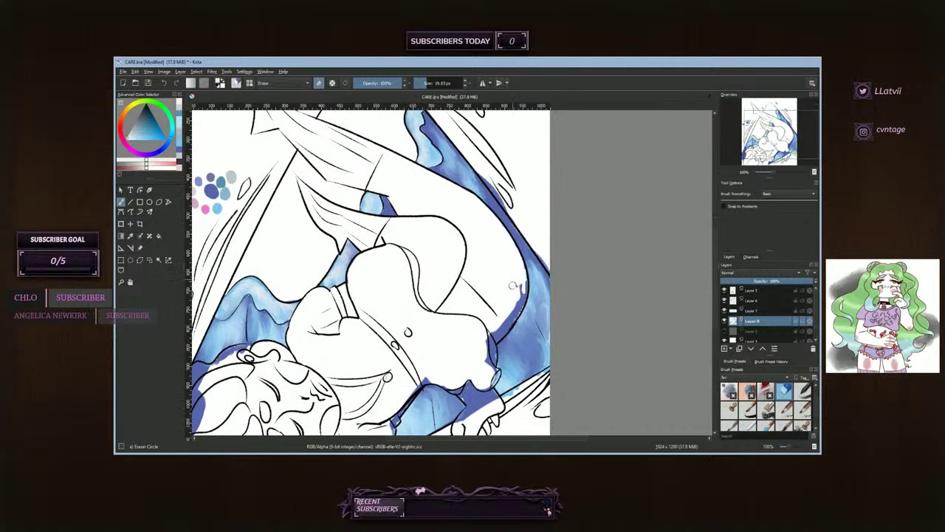
{"action": "mouse_move", "coordinate": [512, 285]}
{"action": "left_mouse_down"}
{"action": "mouse_move", "coordinate": [520, 290]}
{"action": "mouse_move", "coordinate": [492, 362]}
{"action": "mouse_move", "coordinate": [488, 347]}
{"action": "mouse_move", "coordinate": [495, 371]}
{"action": "left_mouse_up"}
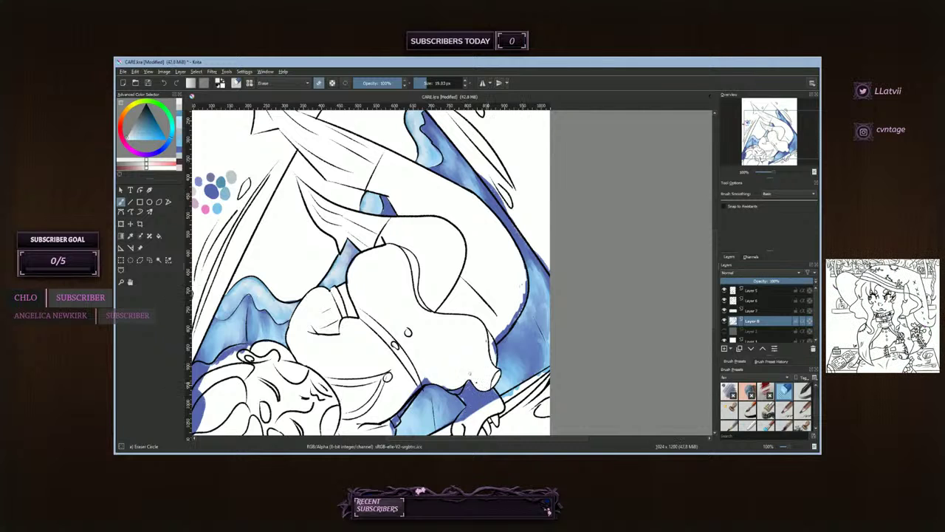
{"action": "mouse_move", "coordinate": [493, 356]}
{"action": "left_mouse_down"}
{"action": "mouse_move", "coordinate": [487, 344]}
{"action": "mouse_move", "coordinate": [516, 318]}
{"action": "mouse_move", "coordinate": [523, 266]}
{"action": "mouse_move", "coordinate": [524, 301]}
{"action": "mouse_move", "coordinate": [500, 338]}
{"action": "left_mouse_up"}
{"action": "key", "text": "ctrl+z"}
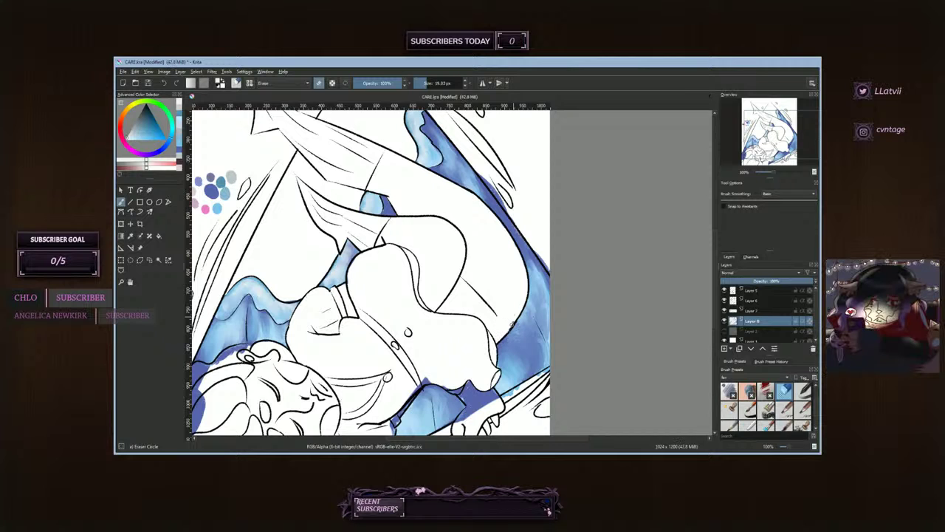